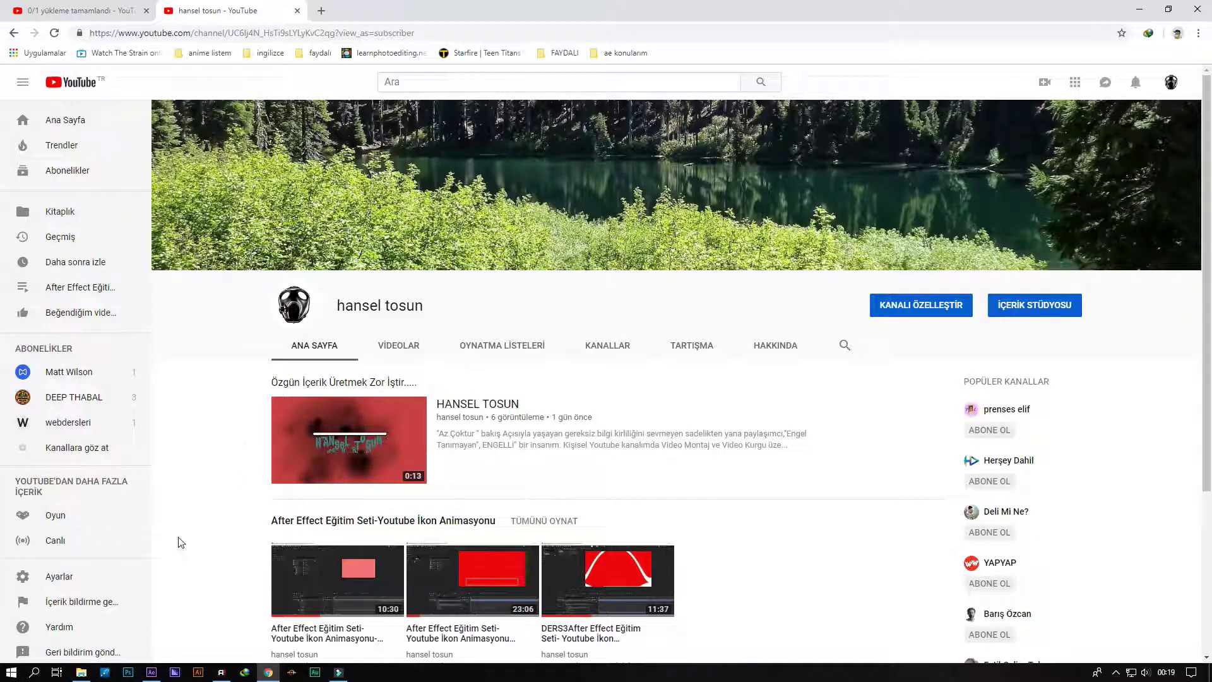
Switch to After Effects and preview the yt1.1 composition up to about 0:00:08:04.
click(151, 672)
click(573, 516)
key(space)
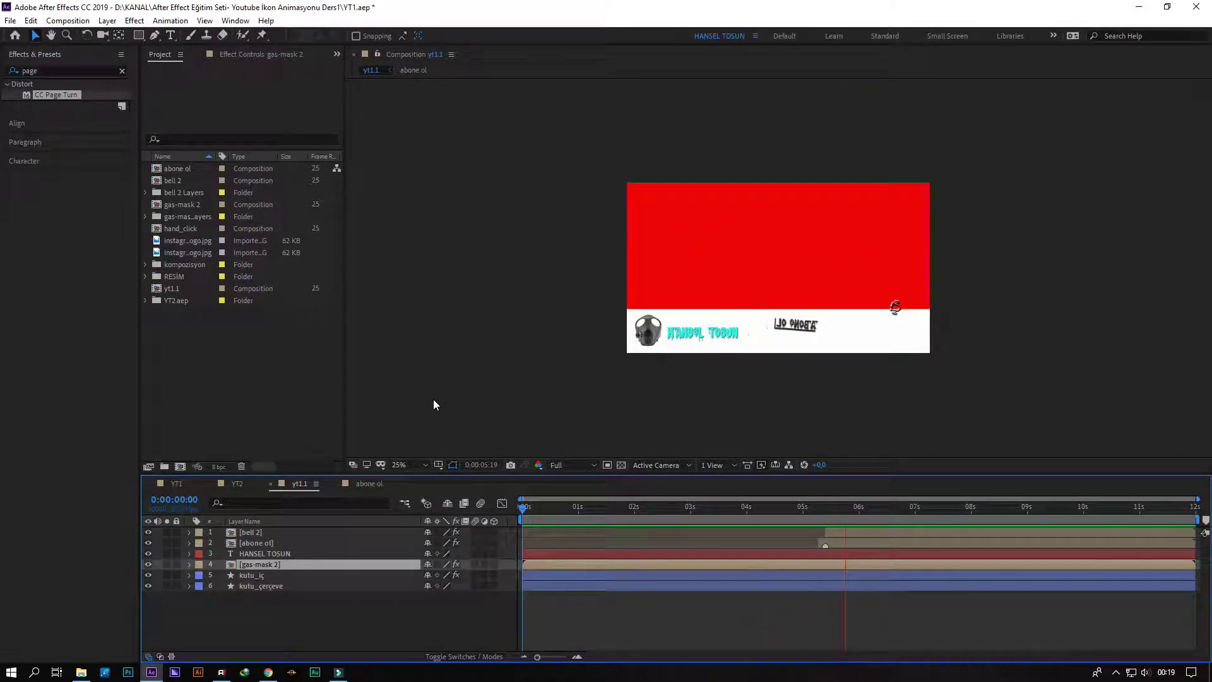
key(space)
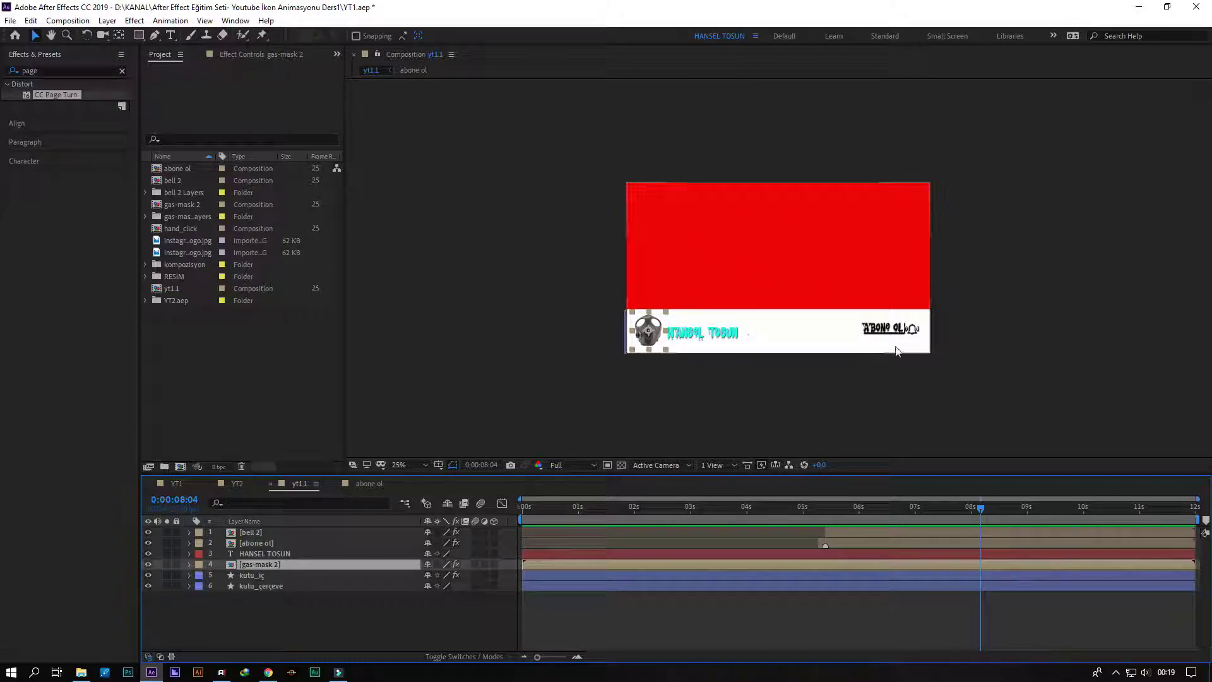
click(265, 354)
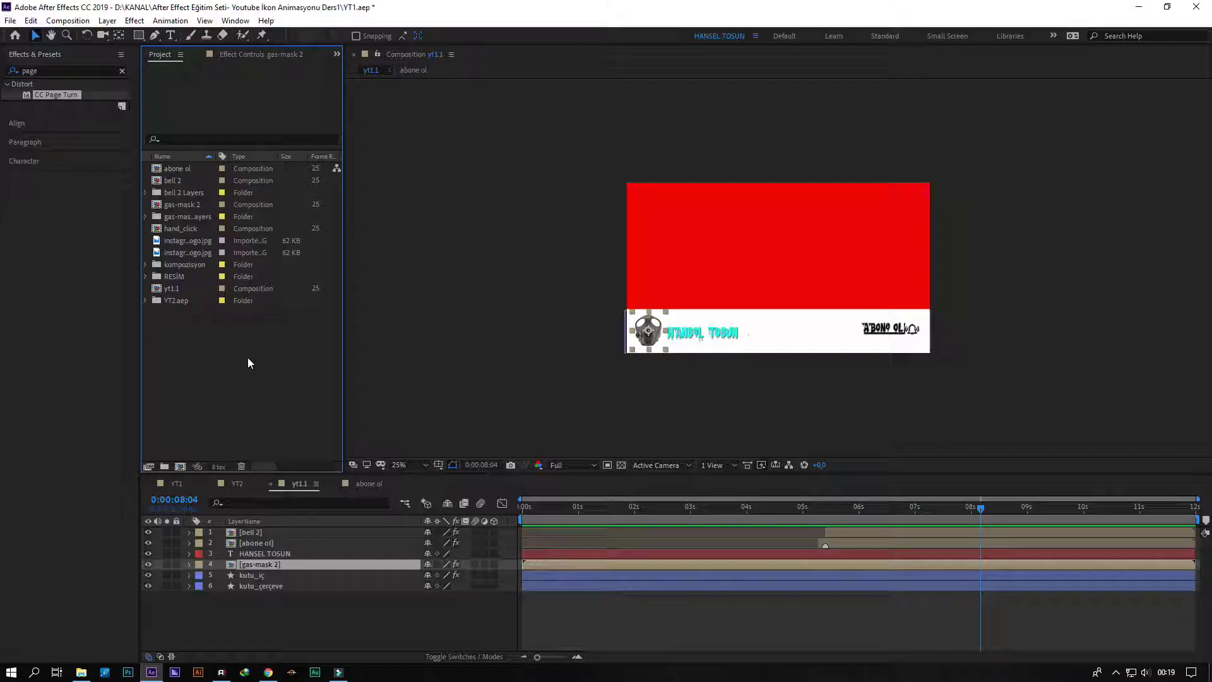
click(174, 227)
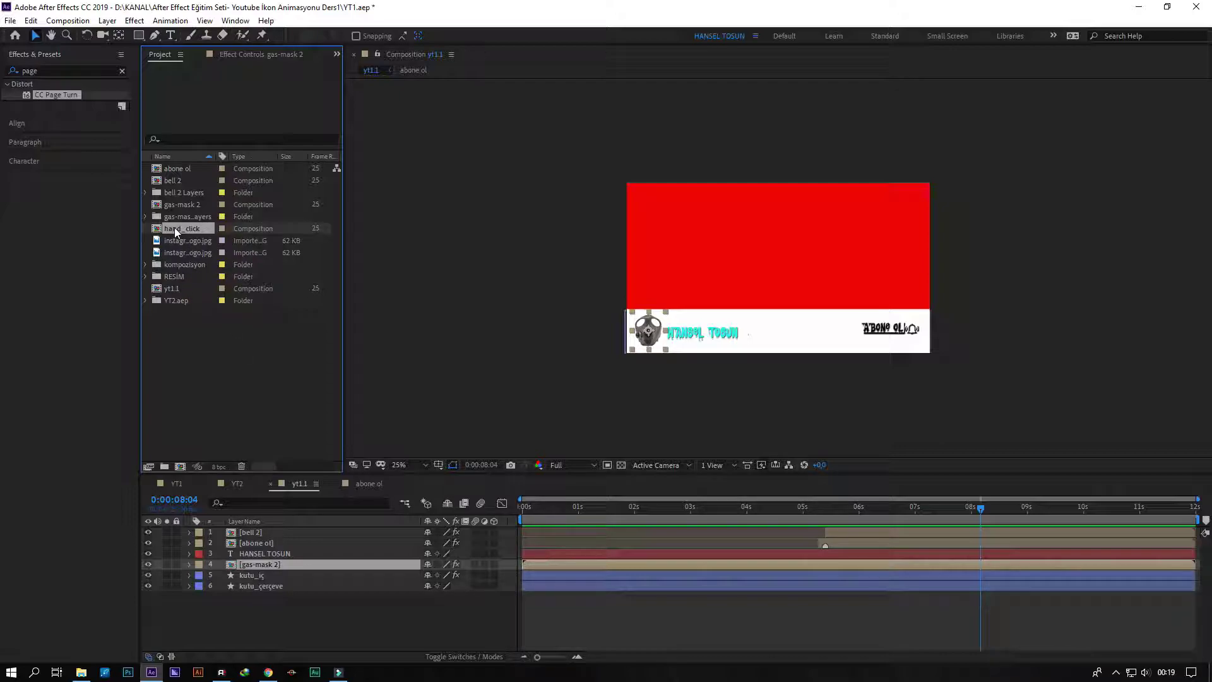
double_click(235, 347)
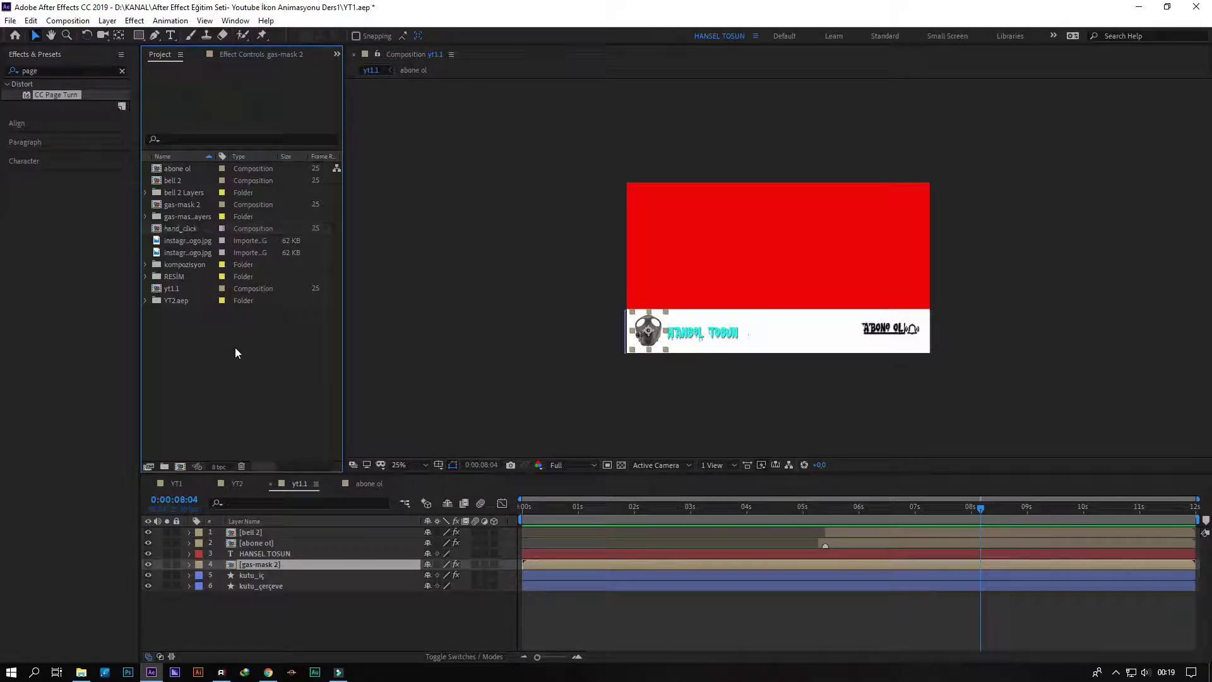
click(537, 193)
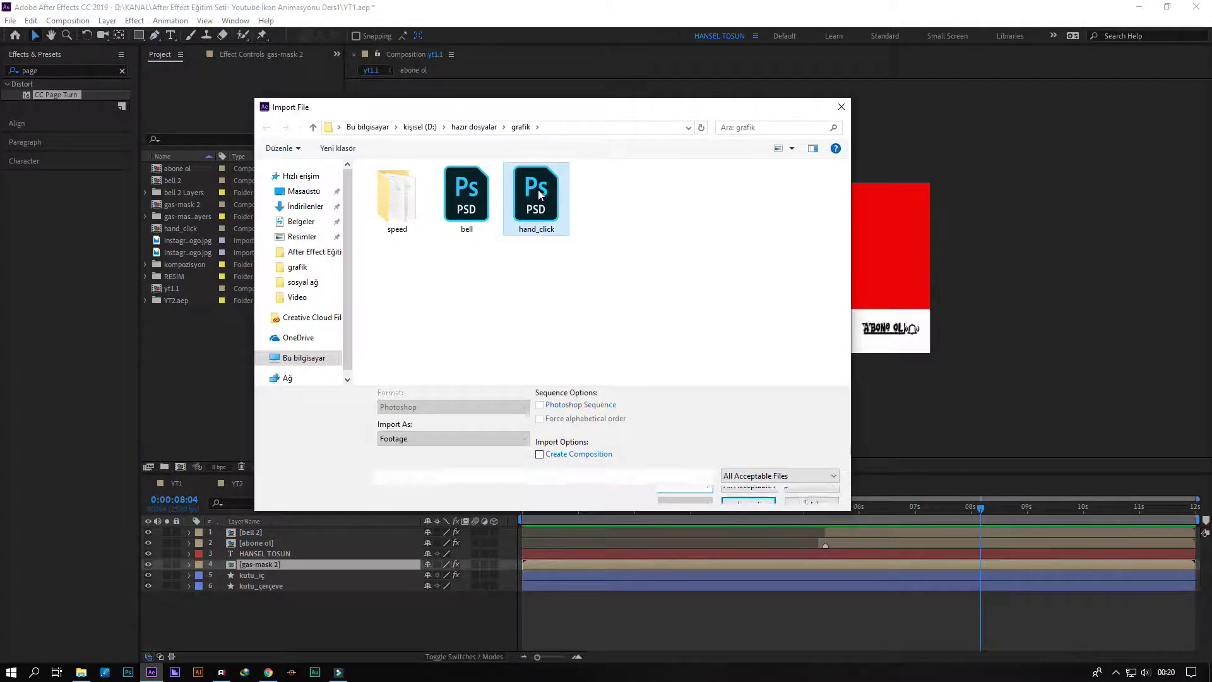
click(749, 495)
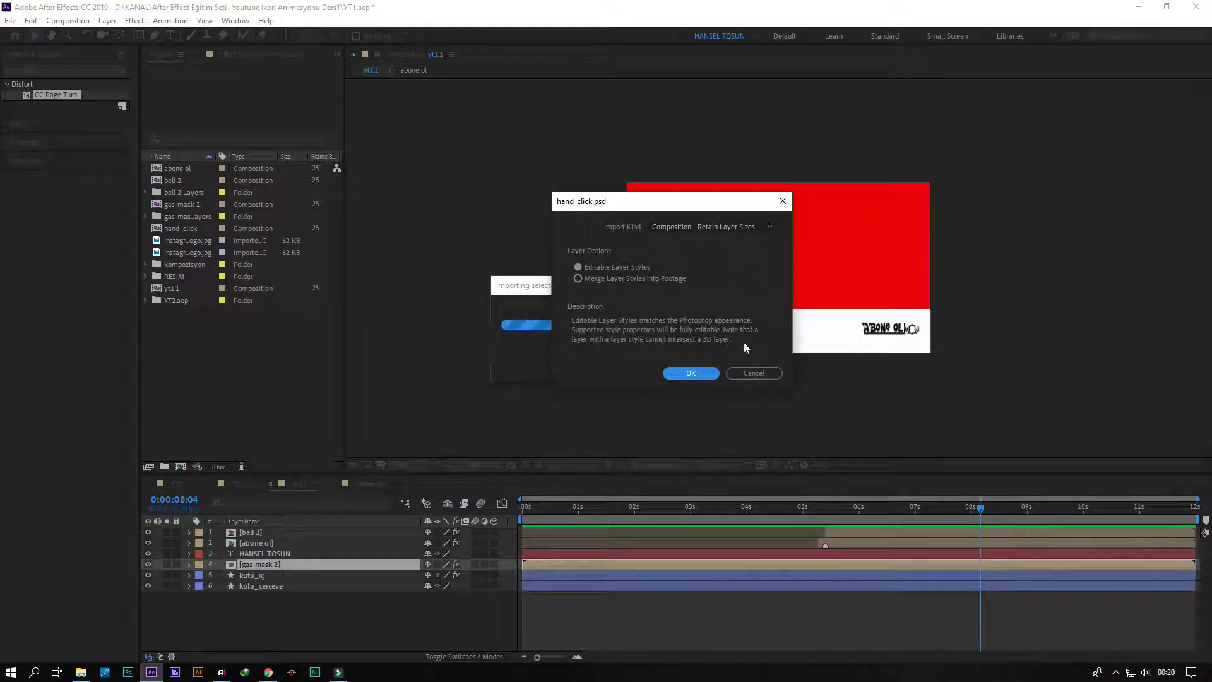
click(756, 375)
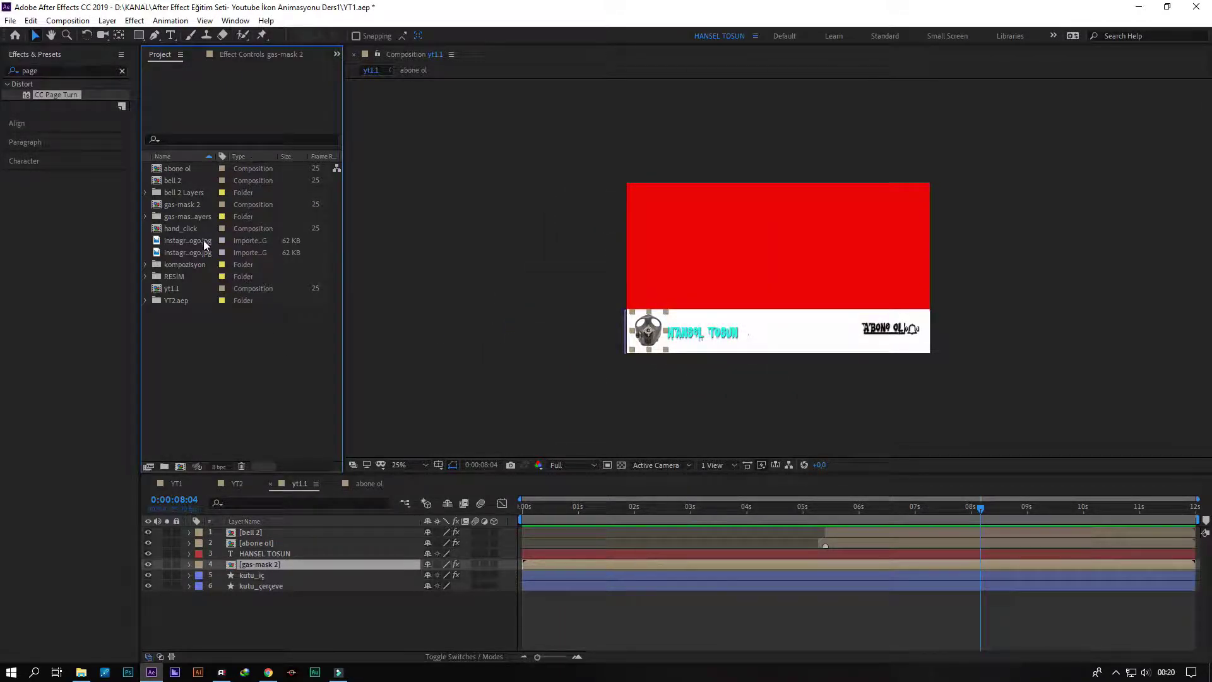
Add the hand_click composition to yt1.1 as the top layer, shrink it to a small icon and place it at the start of the ABONE OL text.
drag(191, 228, 781, 287)
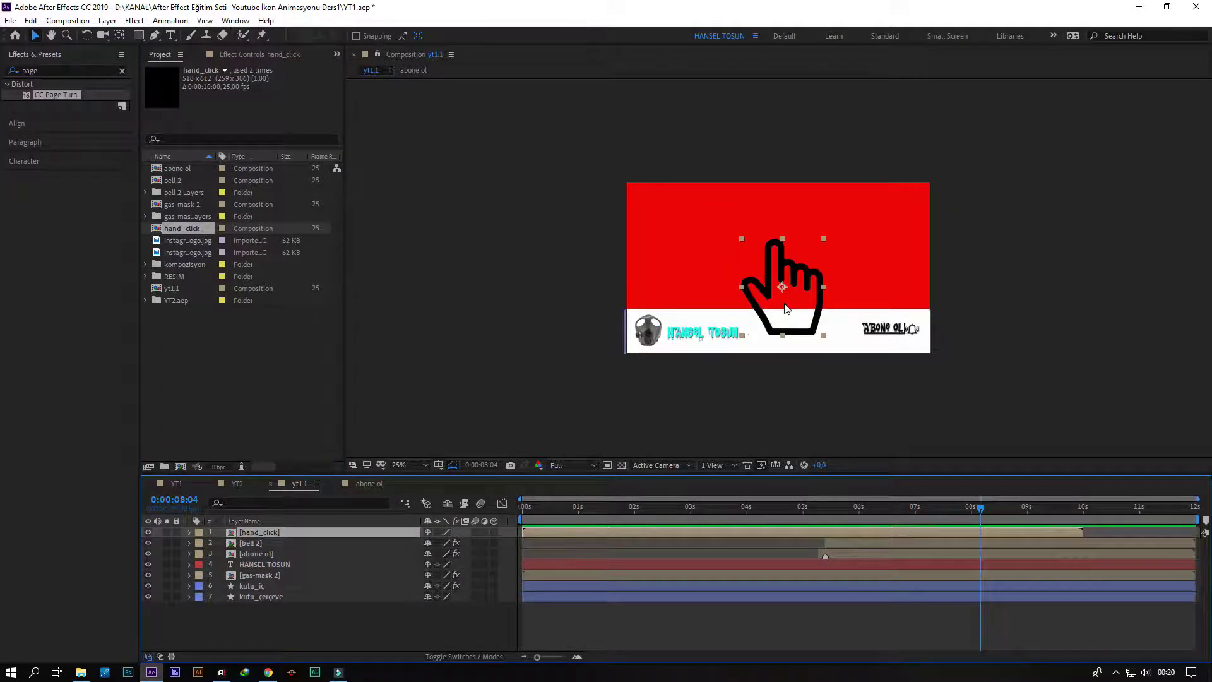
drag(823, 335, 799, 306)
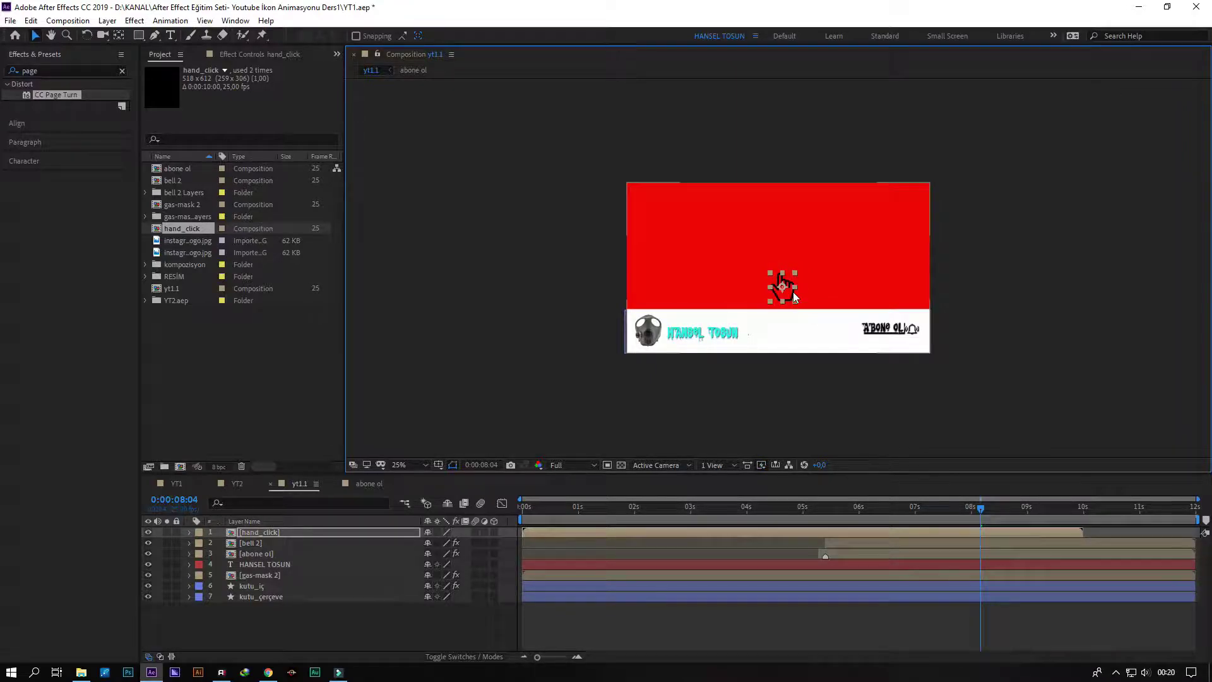
drag(793, 302, 877, 348)
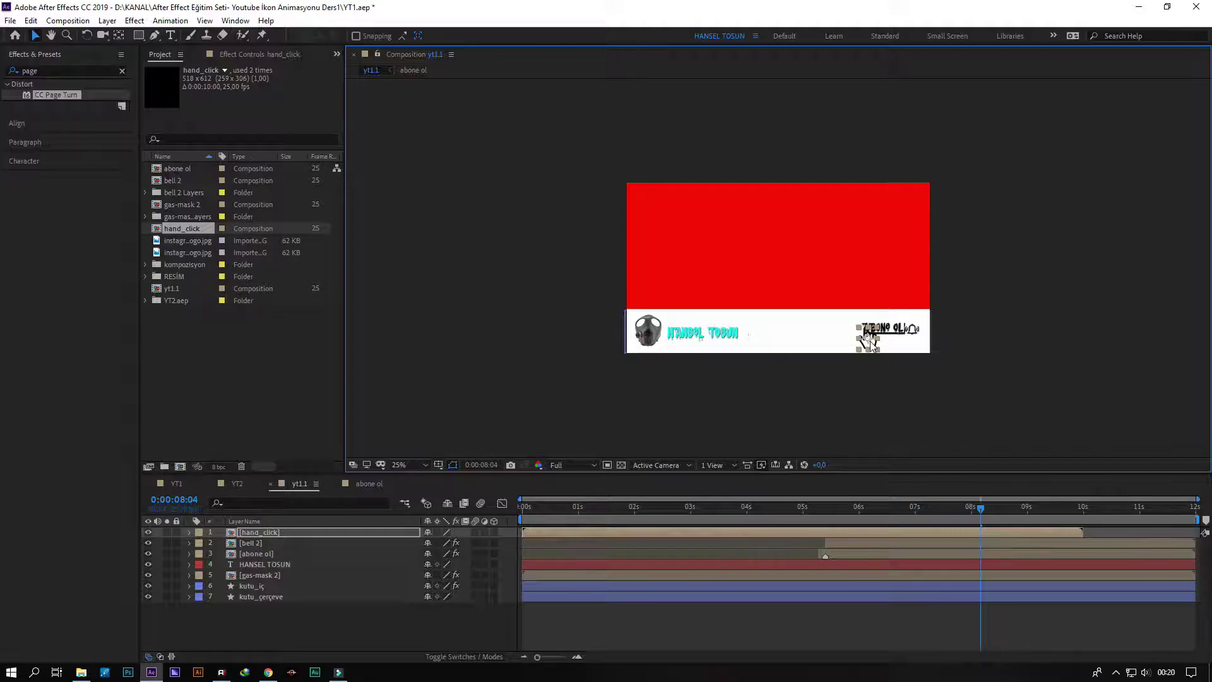
click(483, 618)
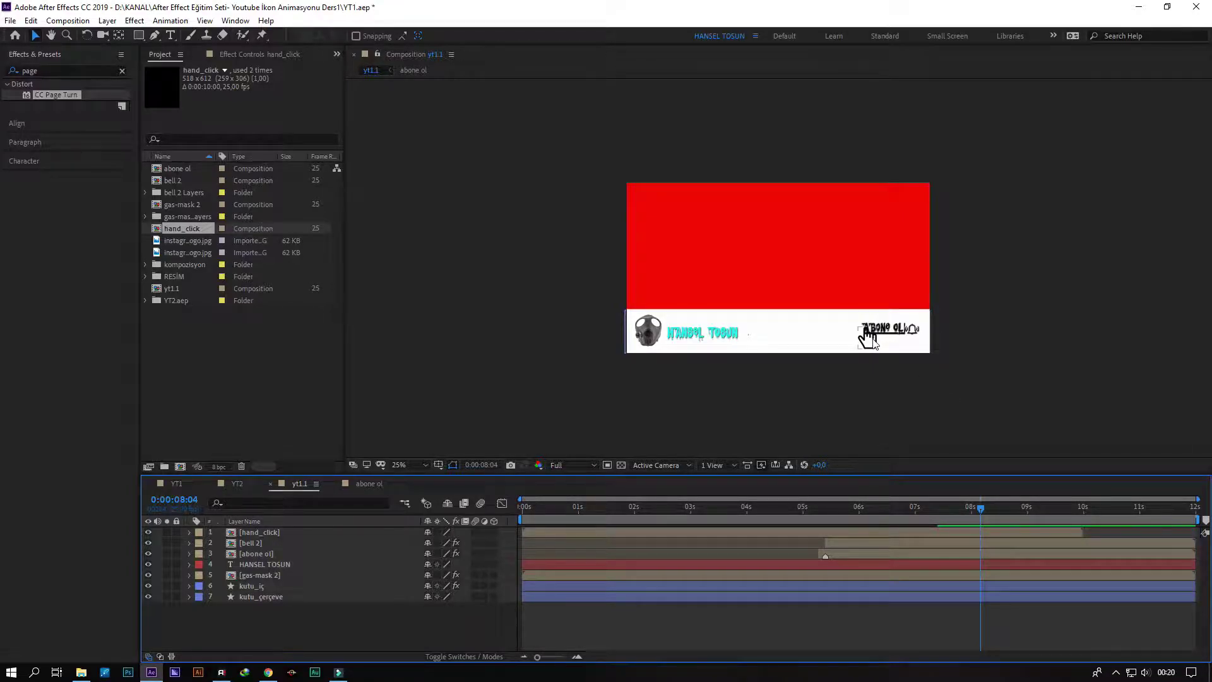
click(866, 337)
click(299, 630)
right_click(261, 529)
mouse_move(309, 427)
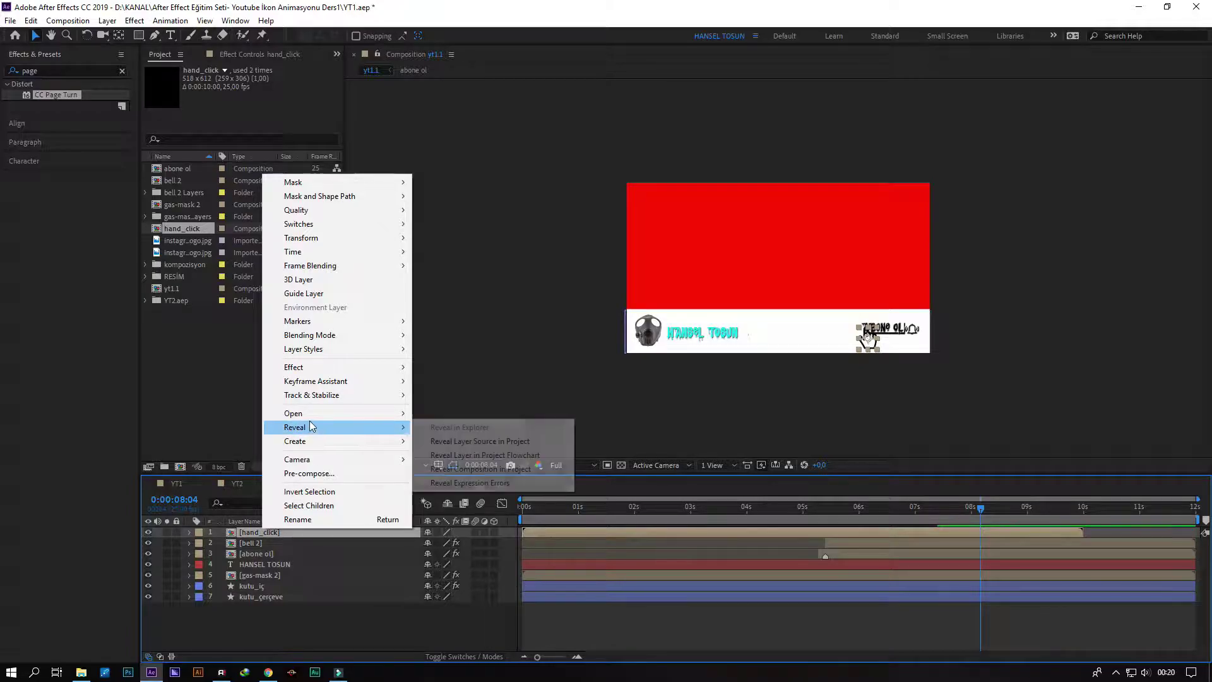
click(289, 630)
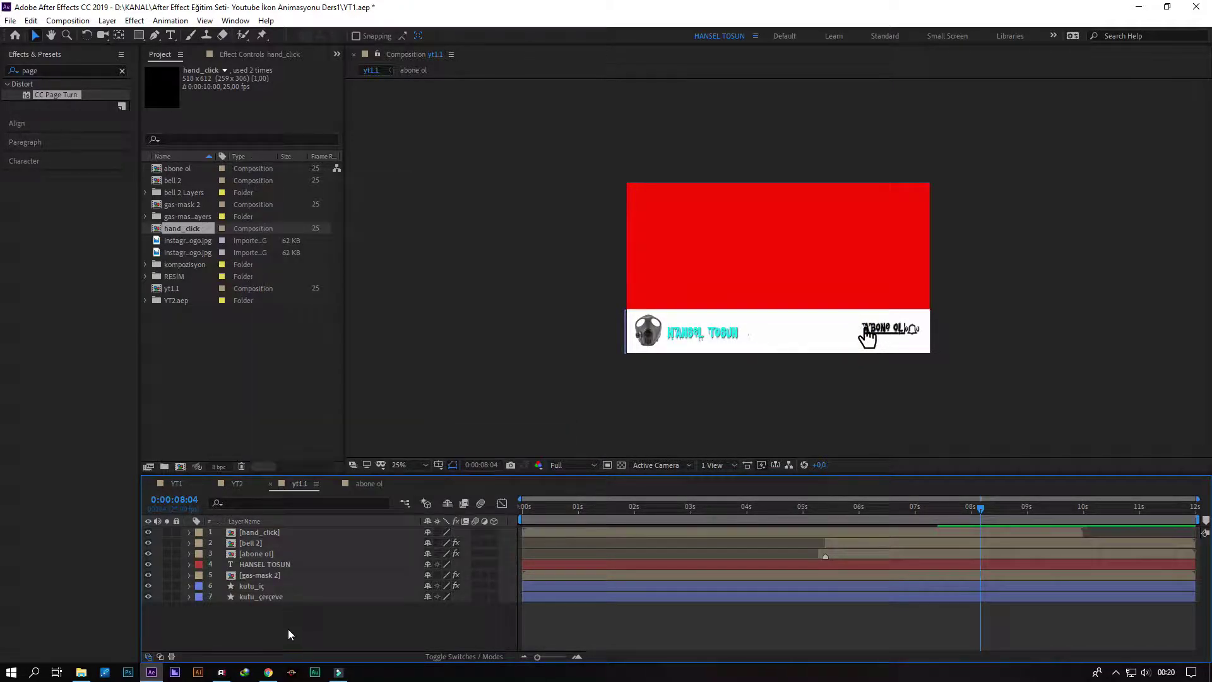
click(265, 555)
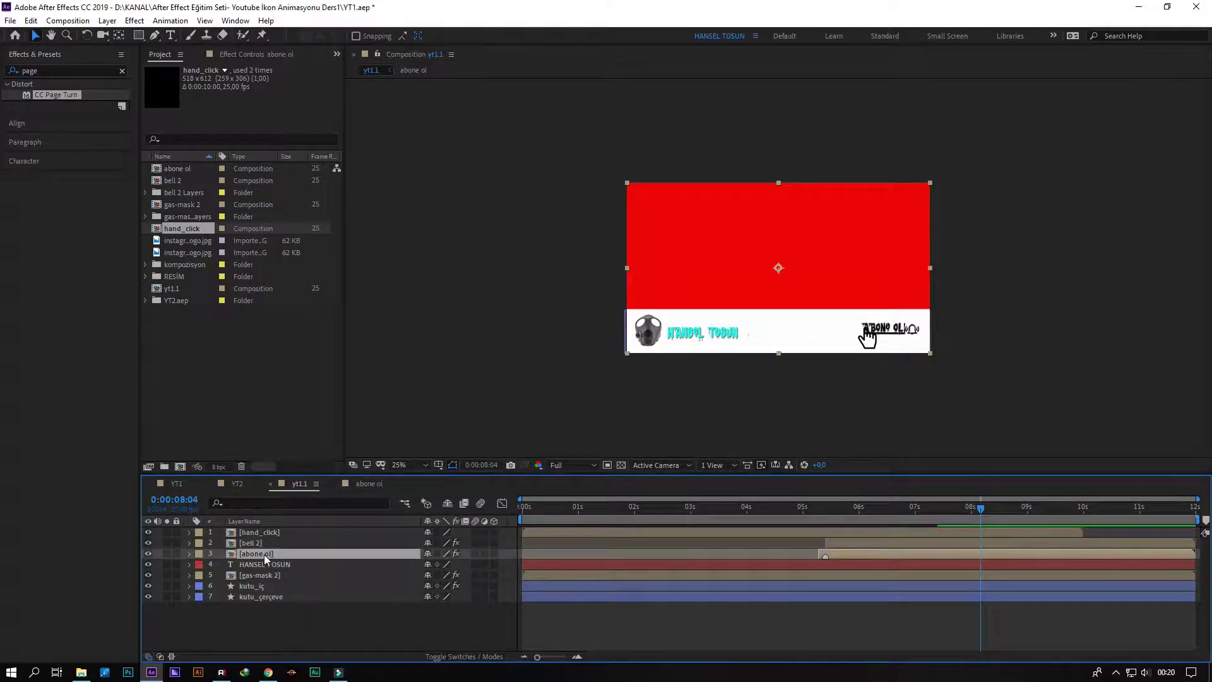
click(188, 553)
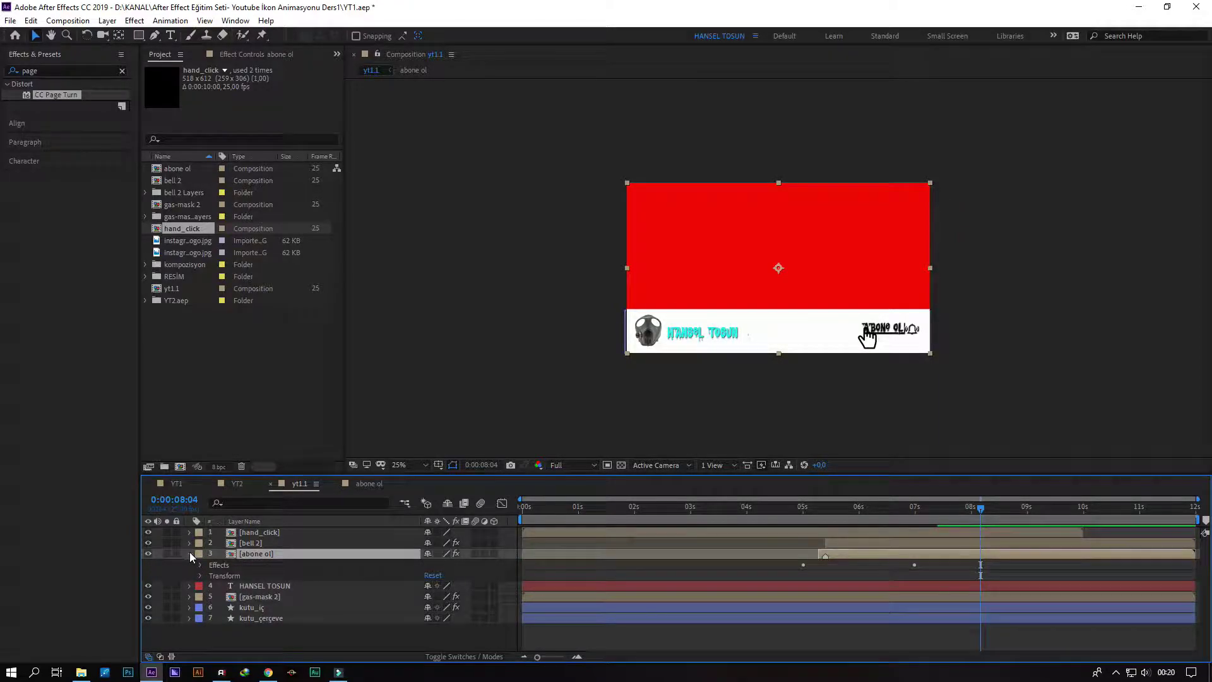
click(190, 553)
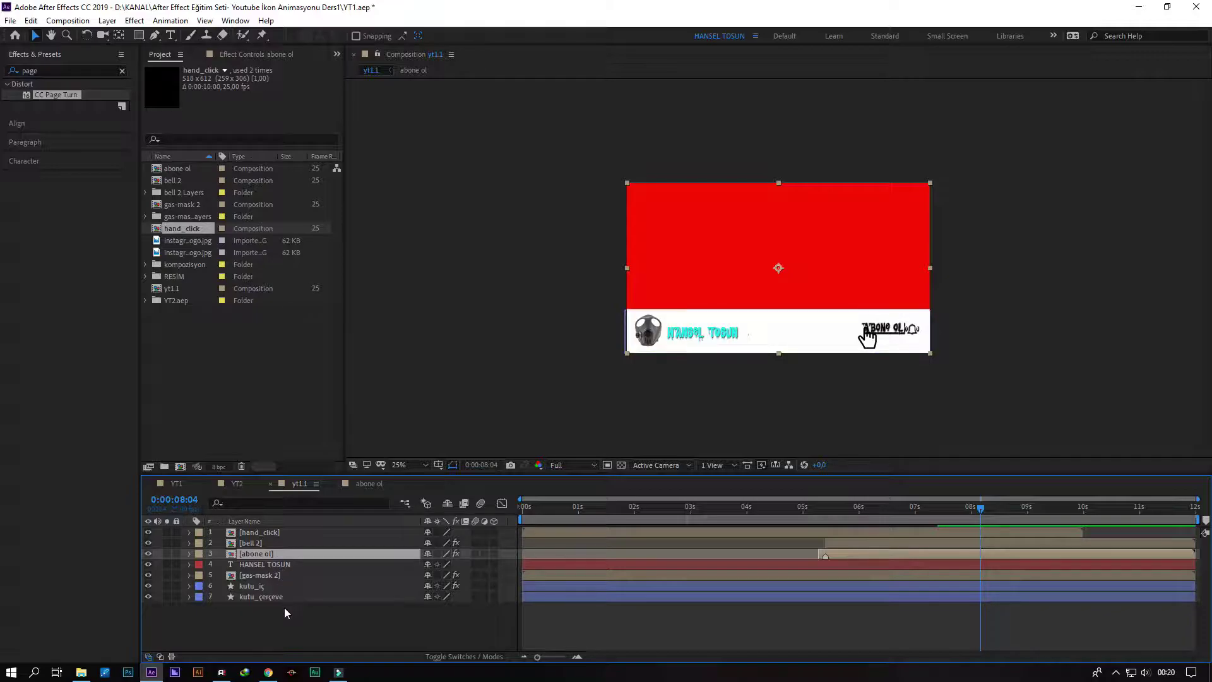
Copy the Layer Styles of the ABONE OL text layer inside the abone ol composition.
click(347, 486)
click(336, 484)
double_click(256, 553)
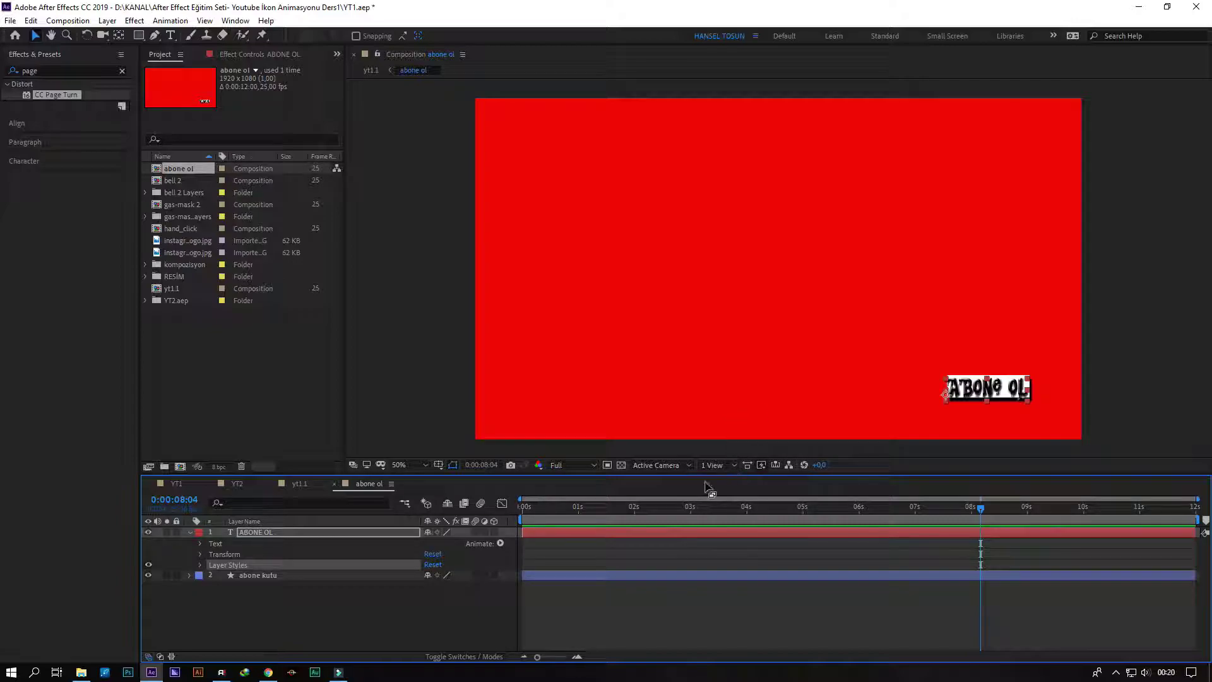
click(254, 580)
click(256, 532)
right_click(239, 565)
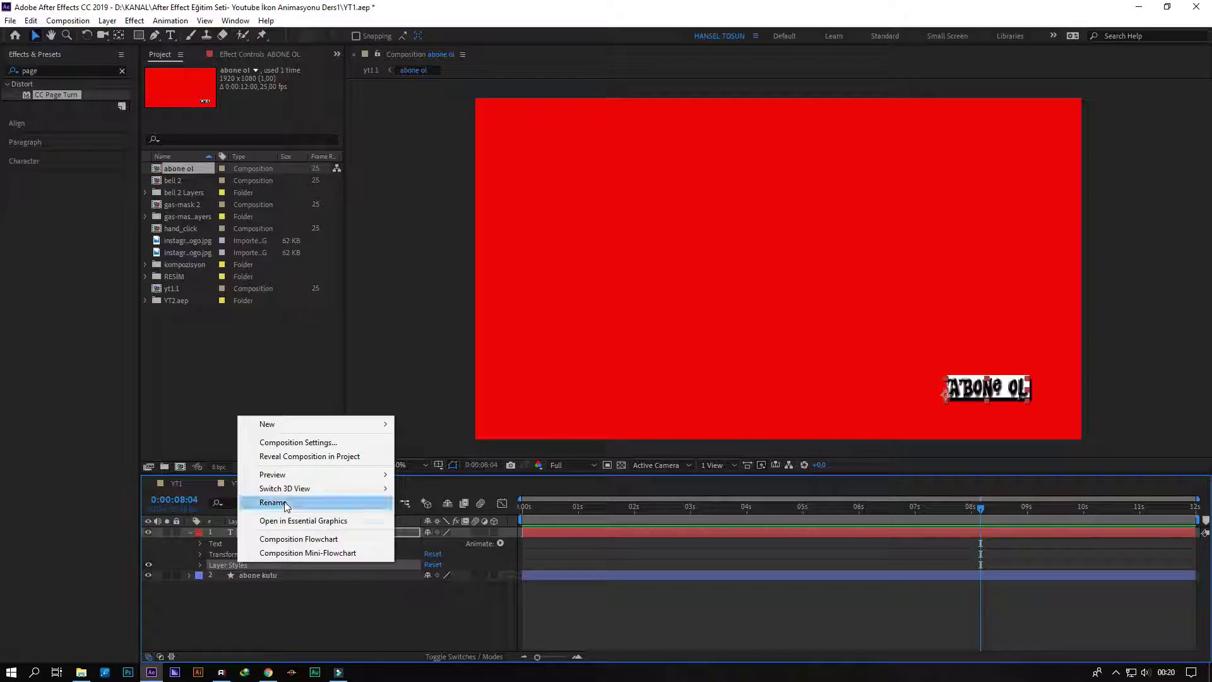
click(297, 628)
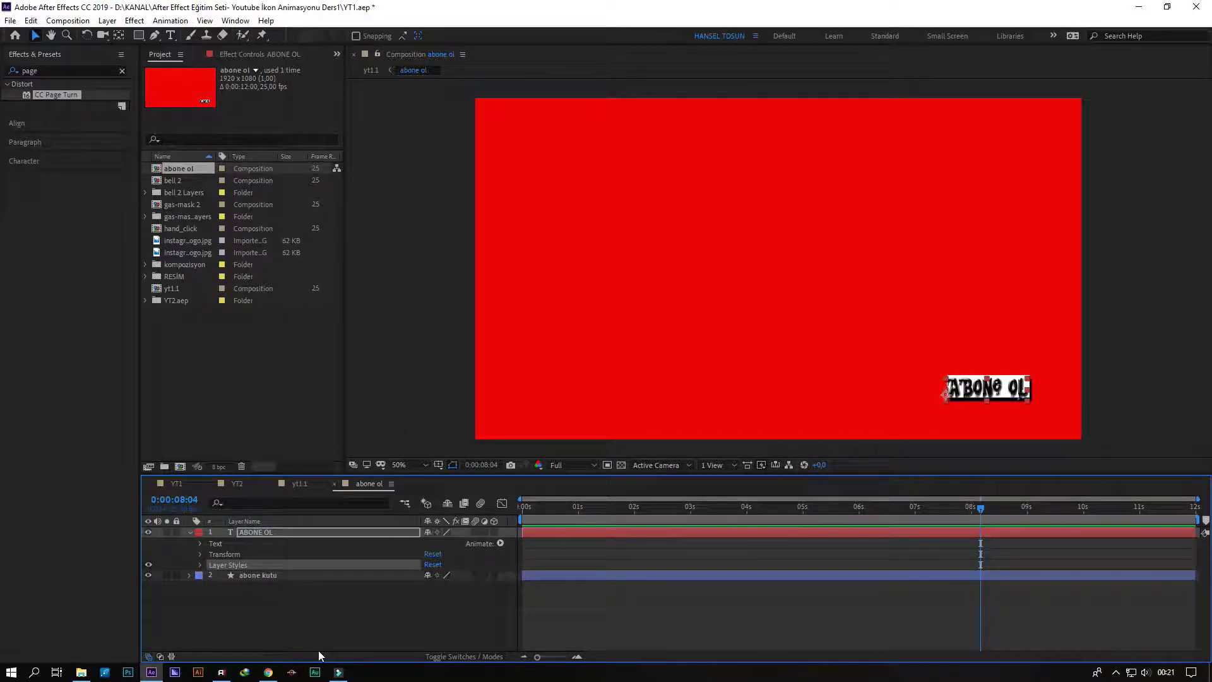
Paste the copied layer styles onto the hand_click layer in the yt1.1 composition.
click(296, 484)
click(266, 531)
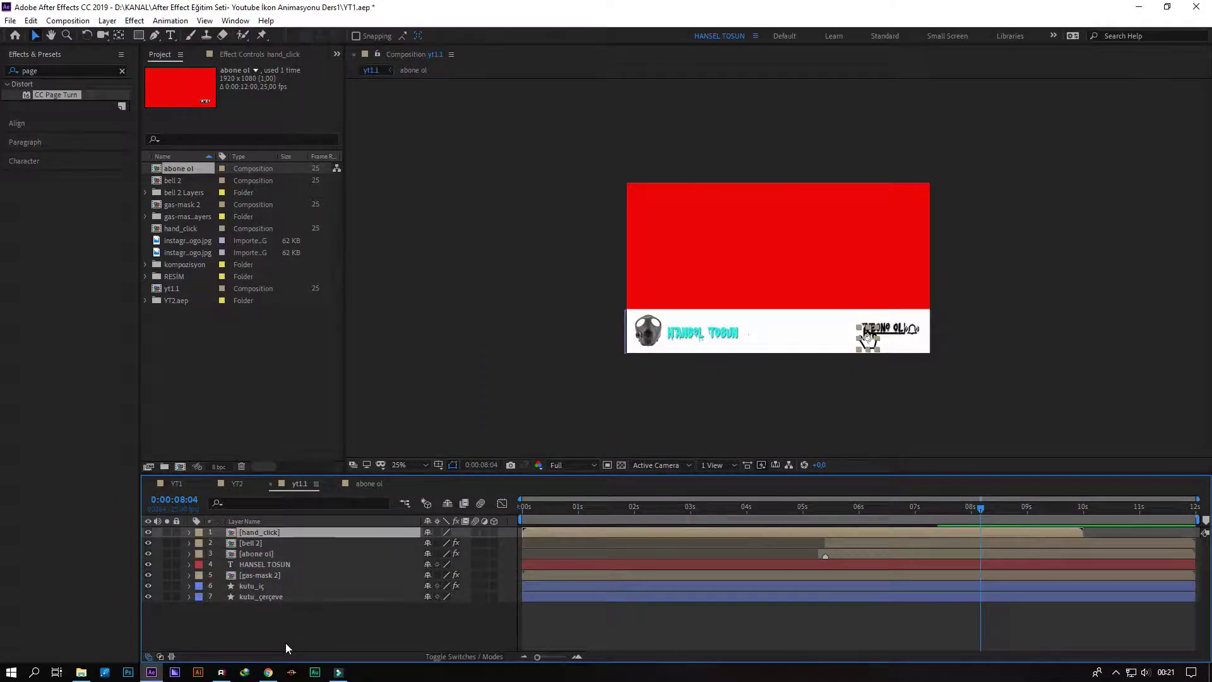
key(Return)
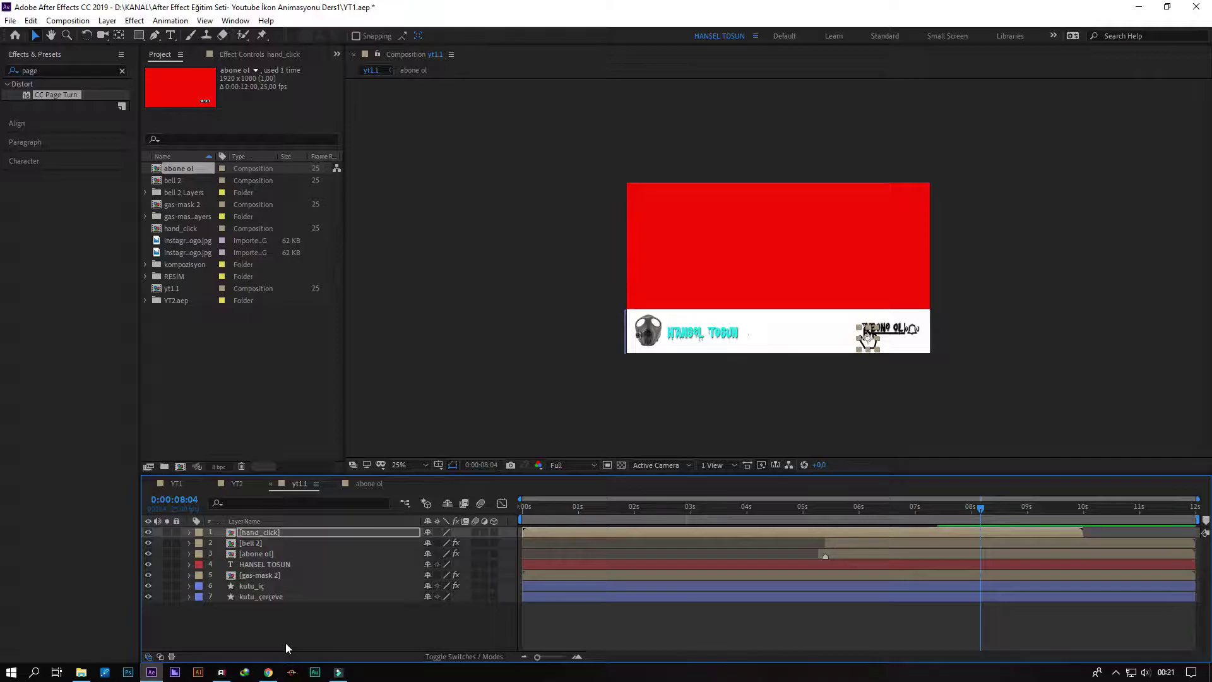
Compare the hand icon up close with its Layer Styles switched off and on, leaving them enabled.
scroll(912, 388, up, 2)
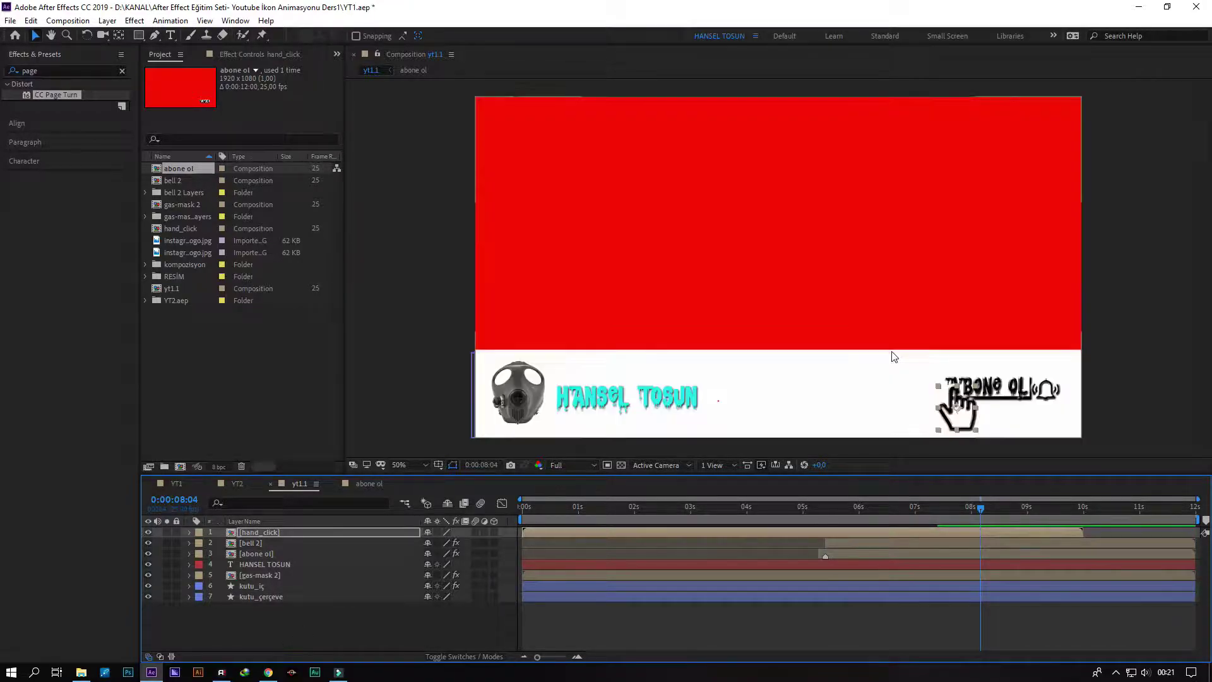
drag(739, 396, 659, 370)
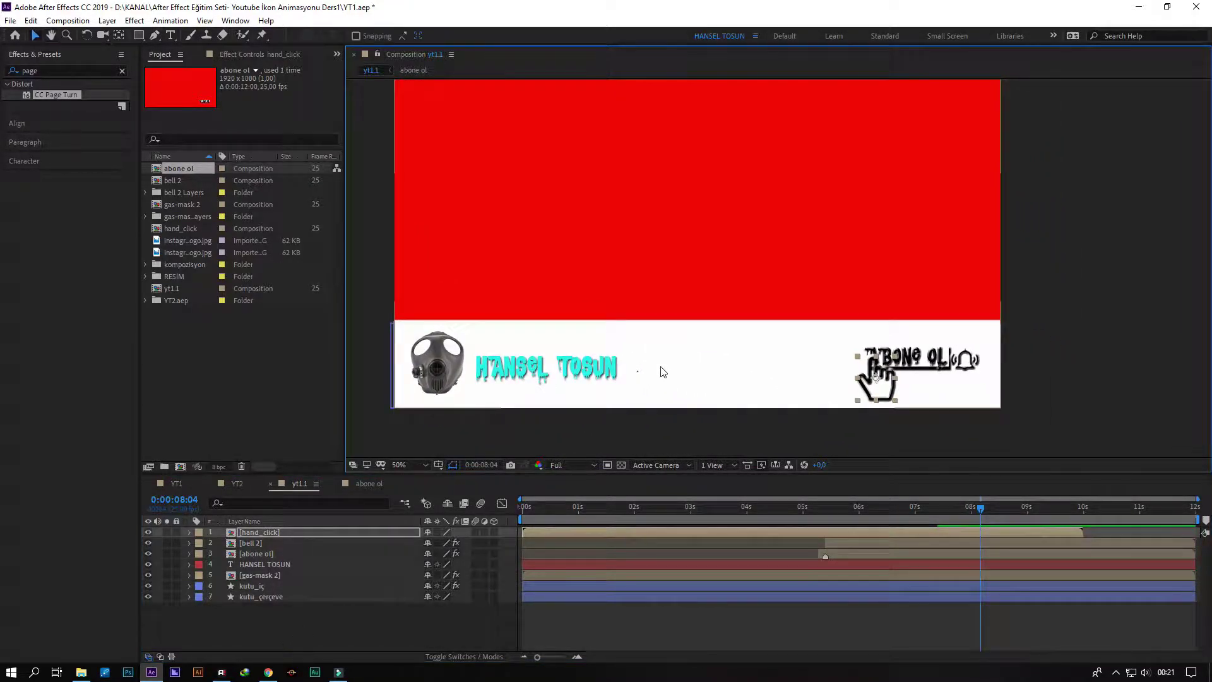
click(190, 532)
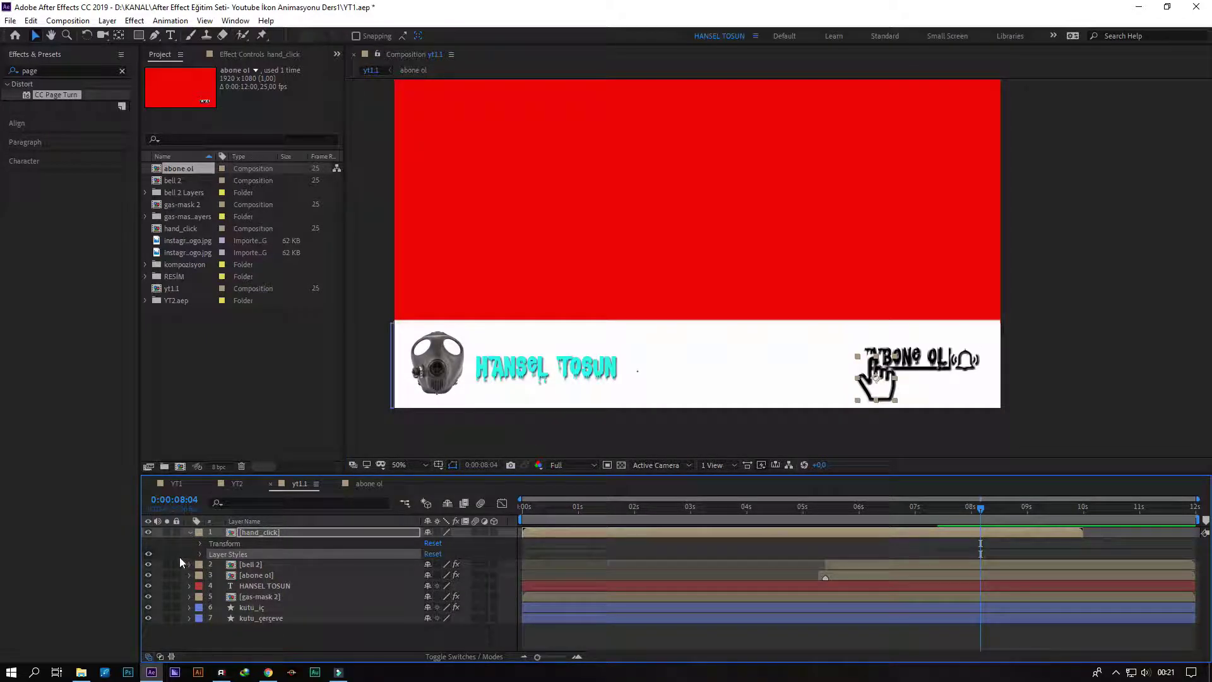
key(period)
key(h)
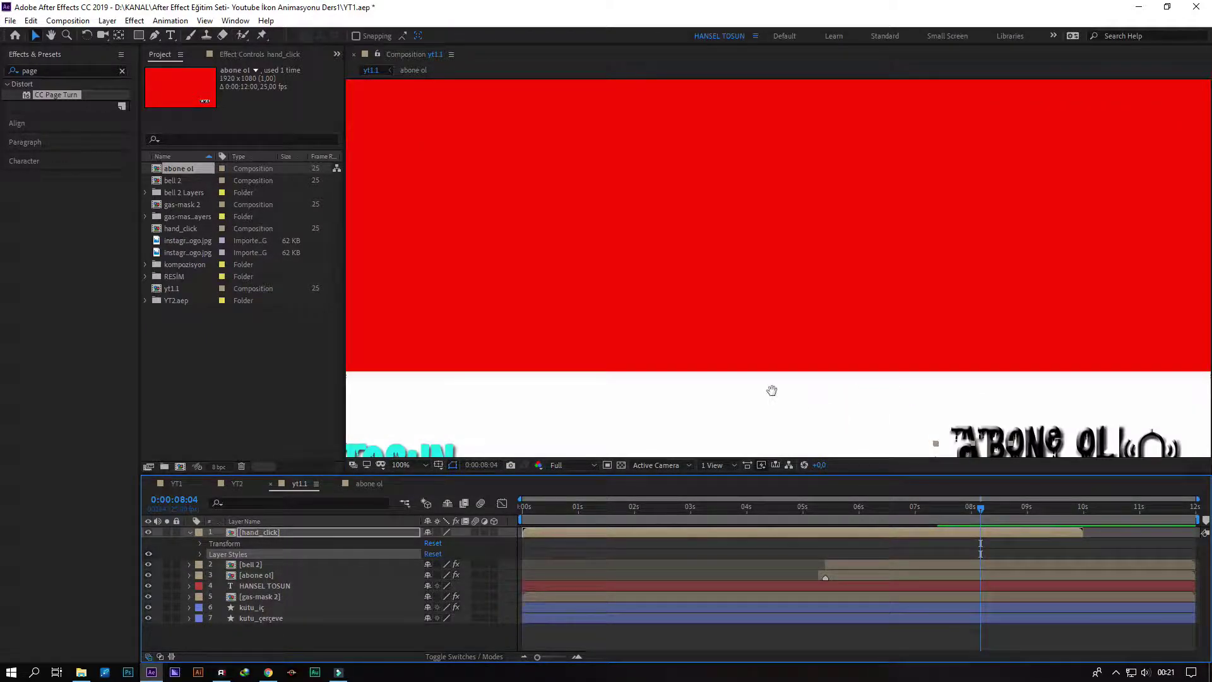
drag(771, 392, 524, 216)
key(v)
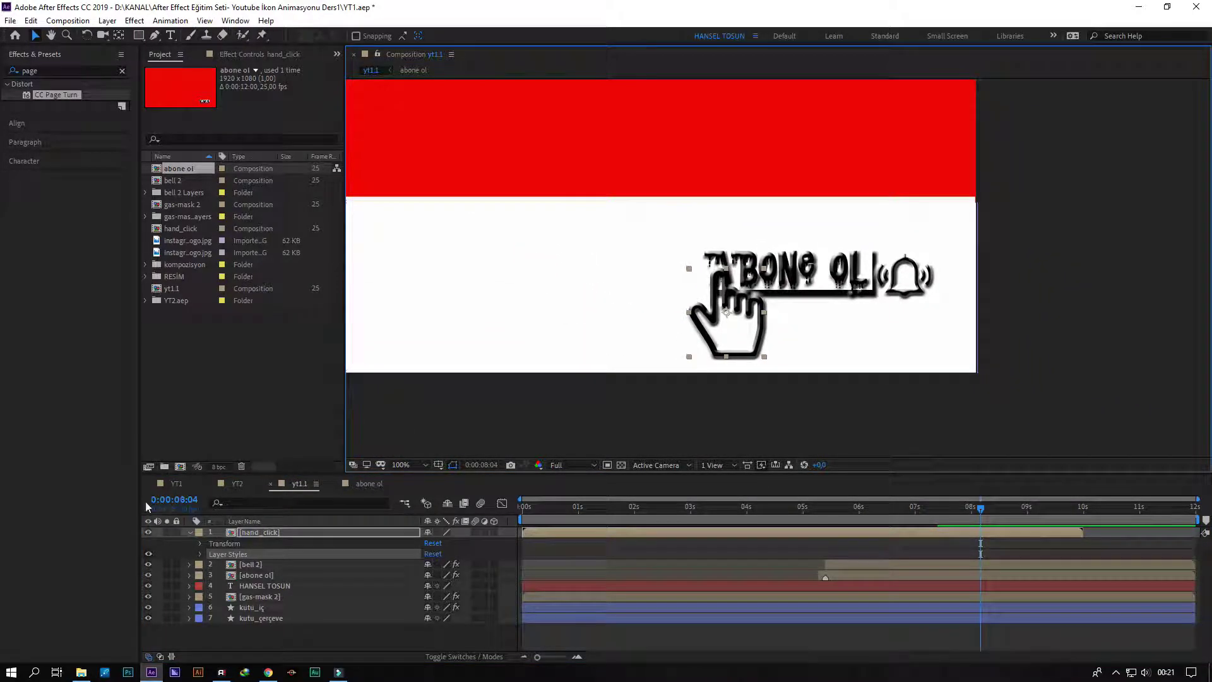
click(147, 554)
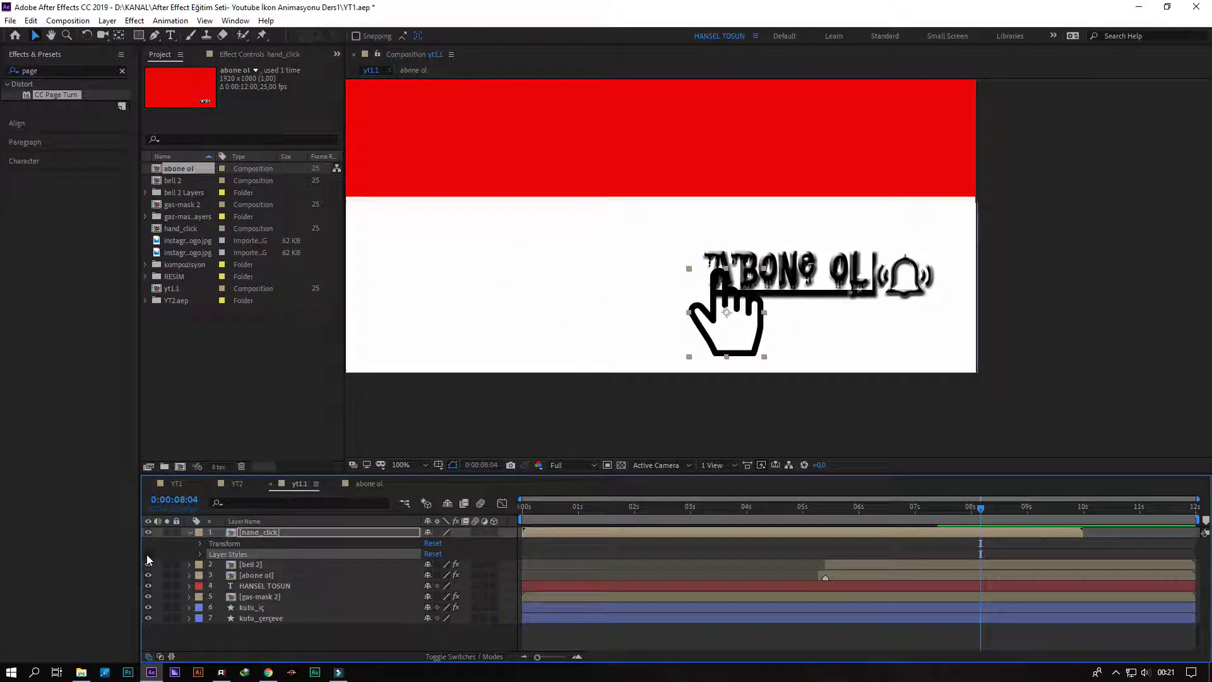
click(147, 554)
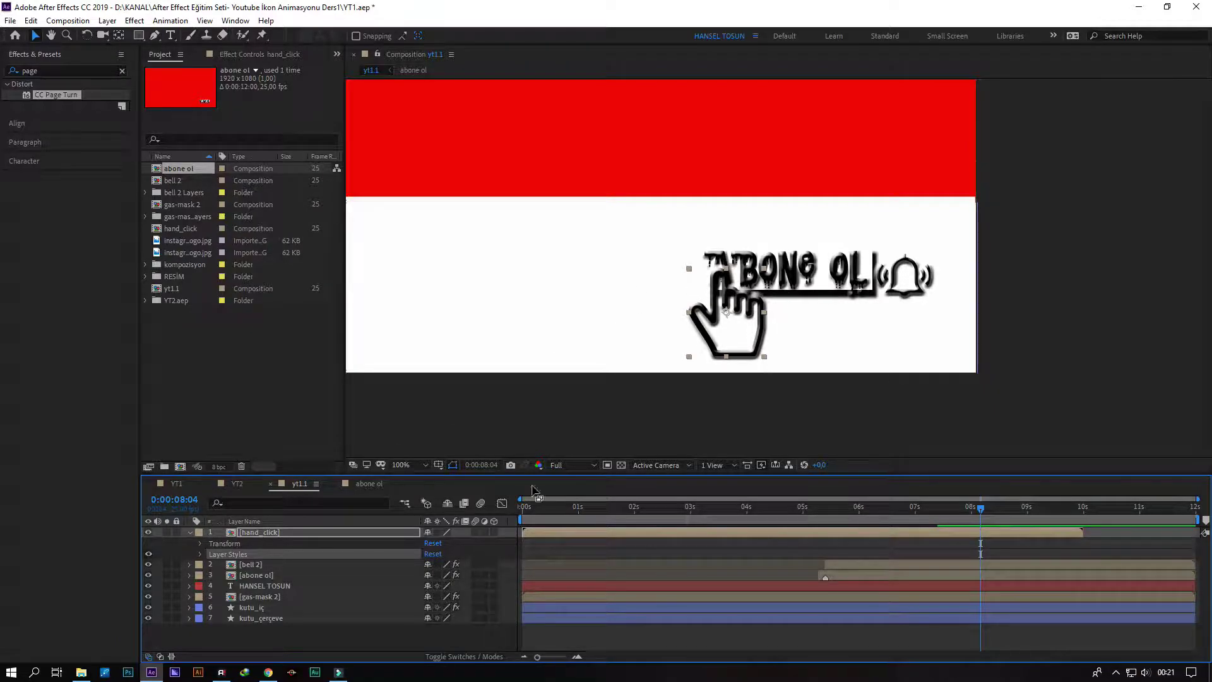
click(366, 641)
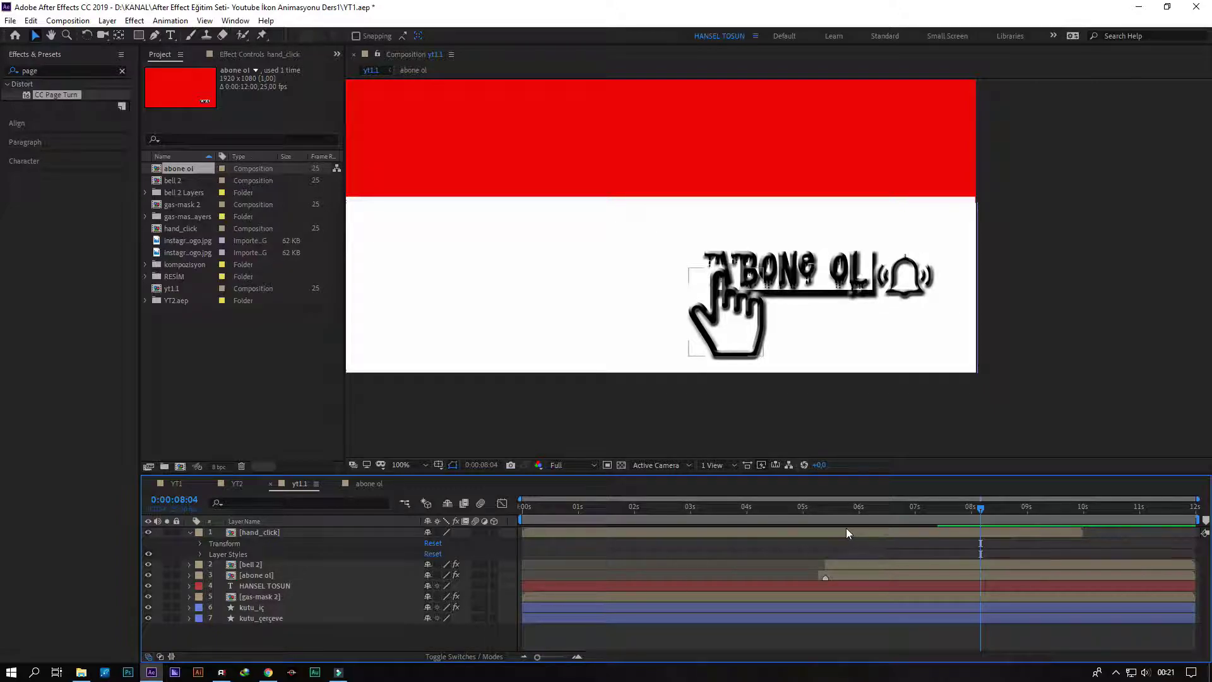
Set the current time to 0:00:06:18 and shift the hand icon slightly right beneath the ABONE OL text, keeping the hand_click layer selected.
drag(766, 514, 605, 528)
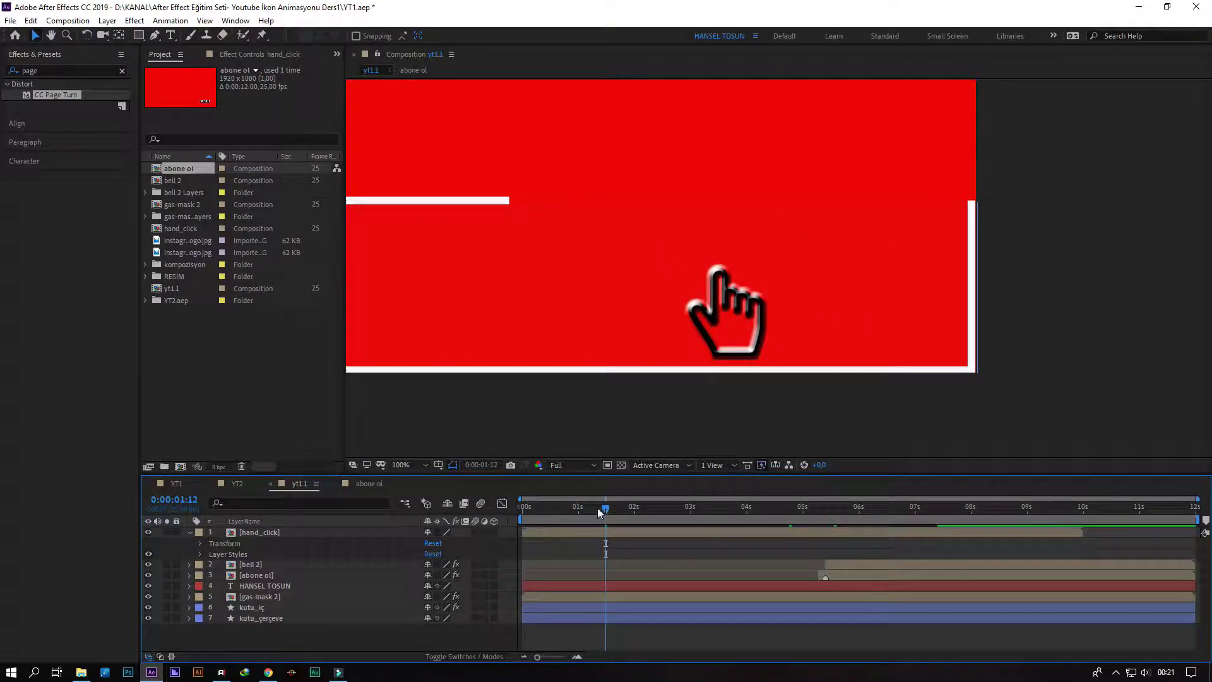
drag(604, 508, 497, 514)
scroll(782, 328, down, 2)
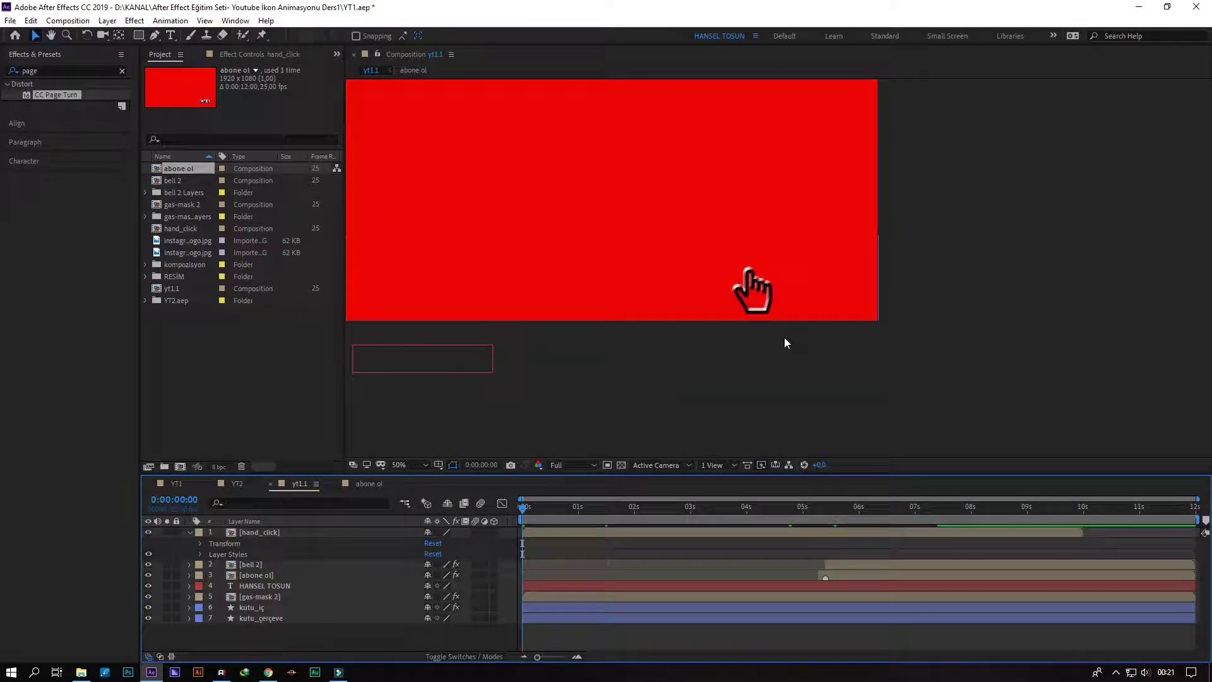
drag(654, 342, 690, 357)
drag(821, 514, 899, 517)
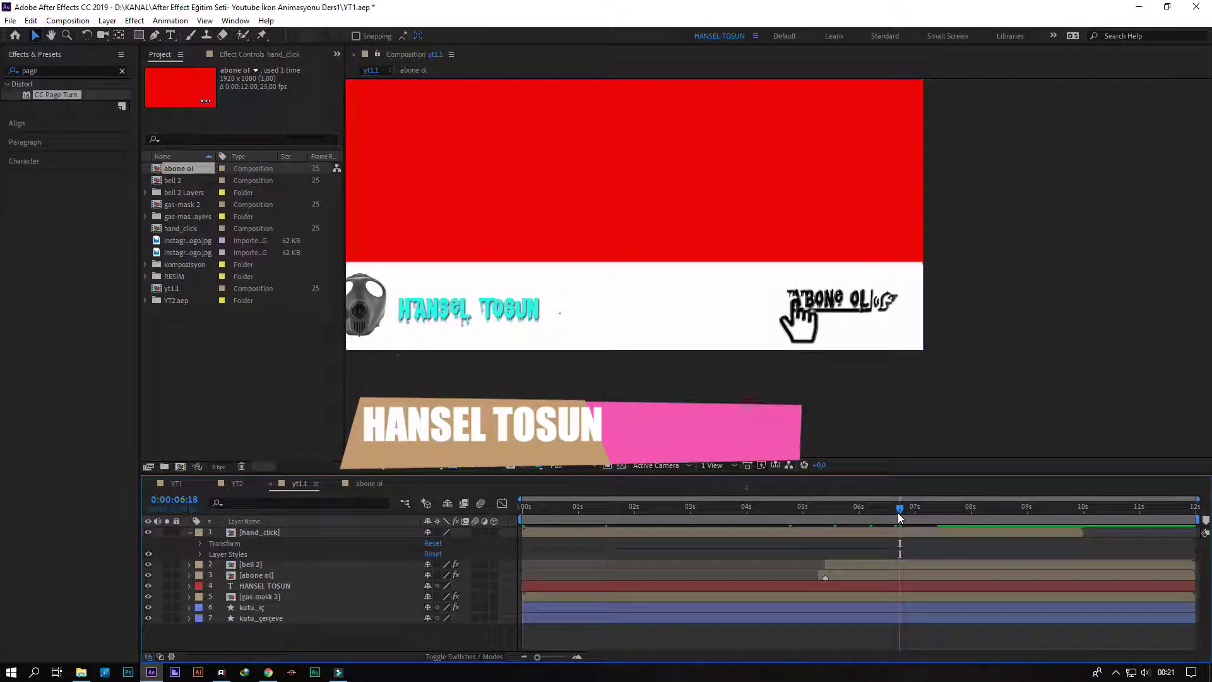
drag(809, 333, 830, 328)
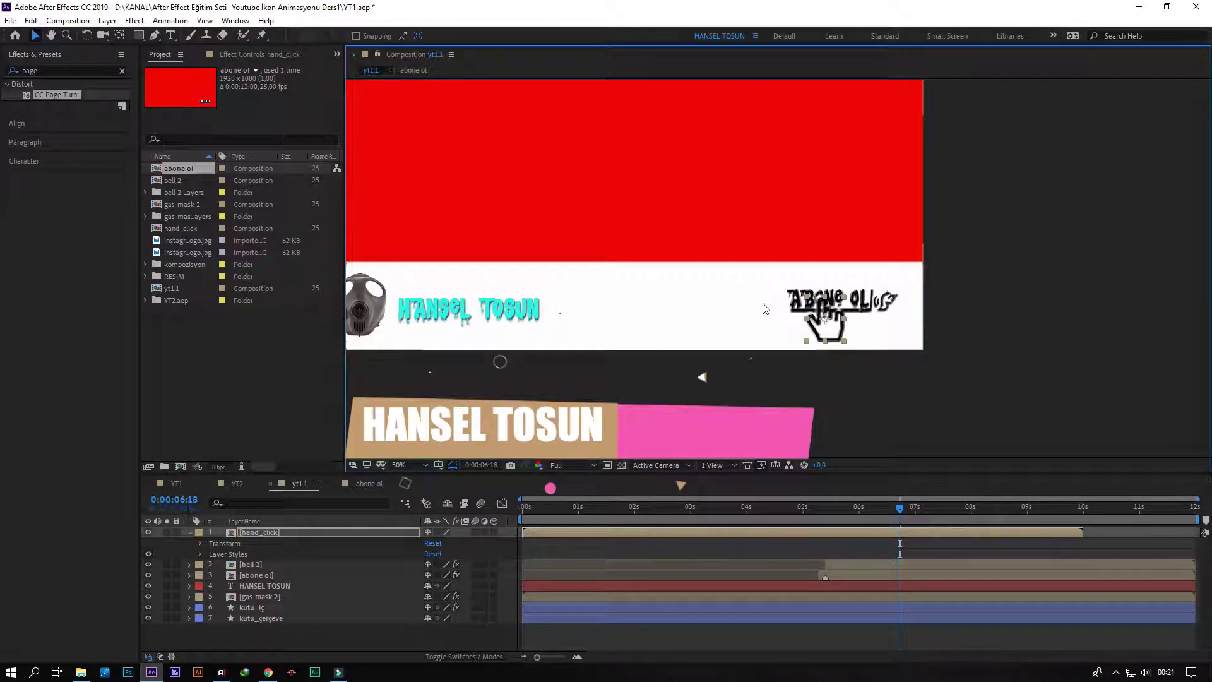
click(277, 547)
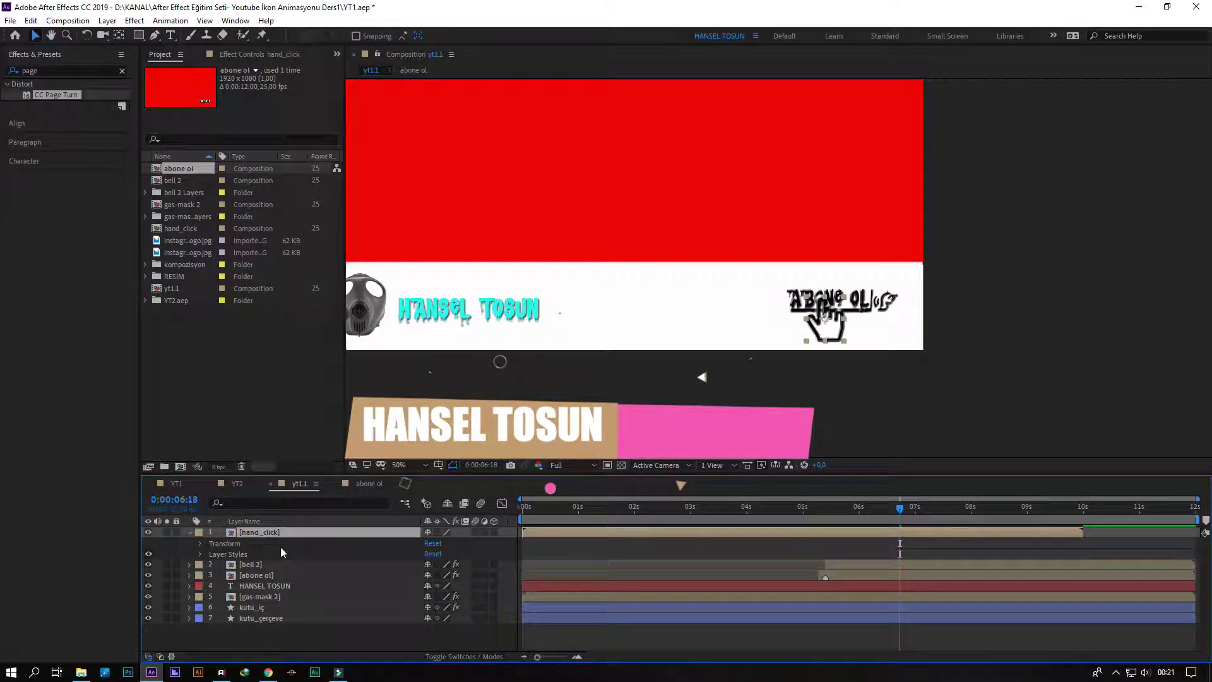
Keyframe the hand_click Position at 0:00:06:18, and at 0:00:04:24 move the hand horizontally off the composition's left side, to about X -508.
key(p)
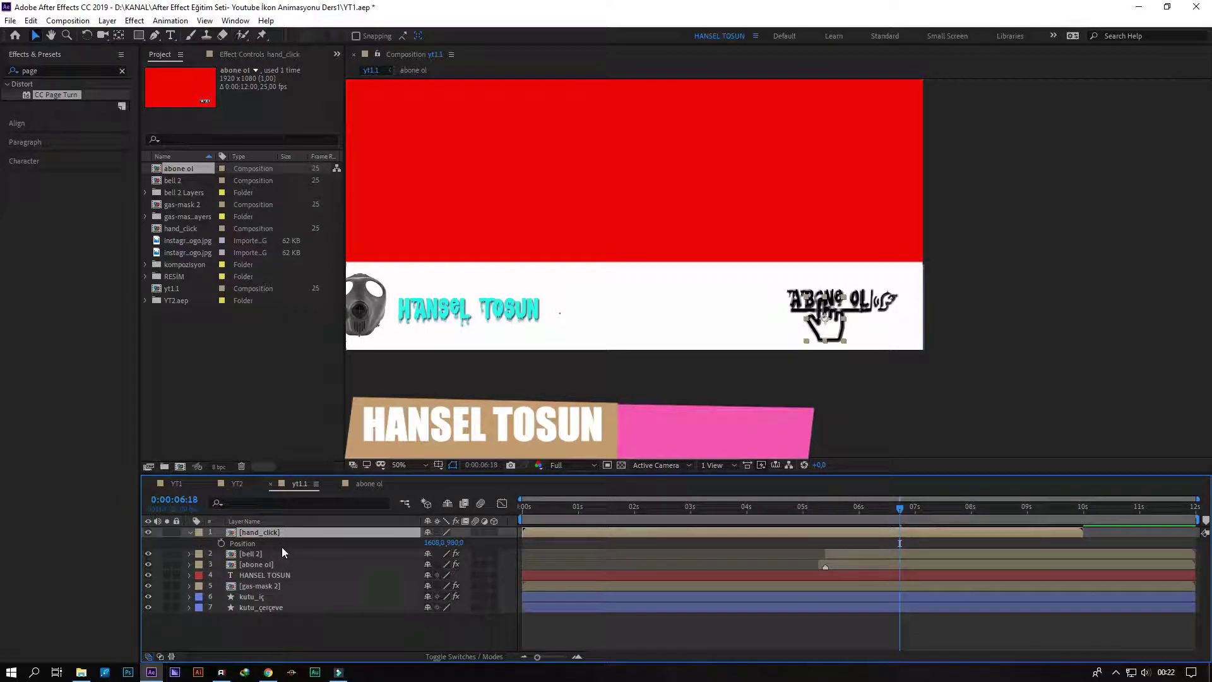
click(222, 543)
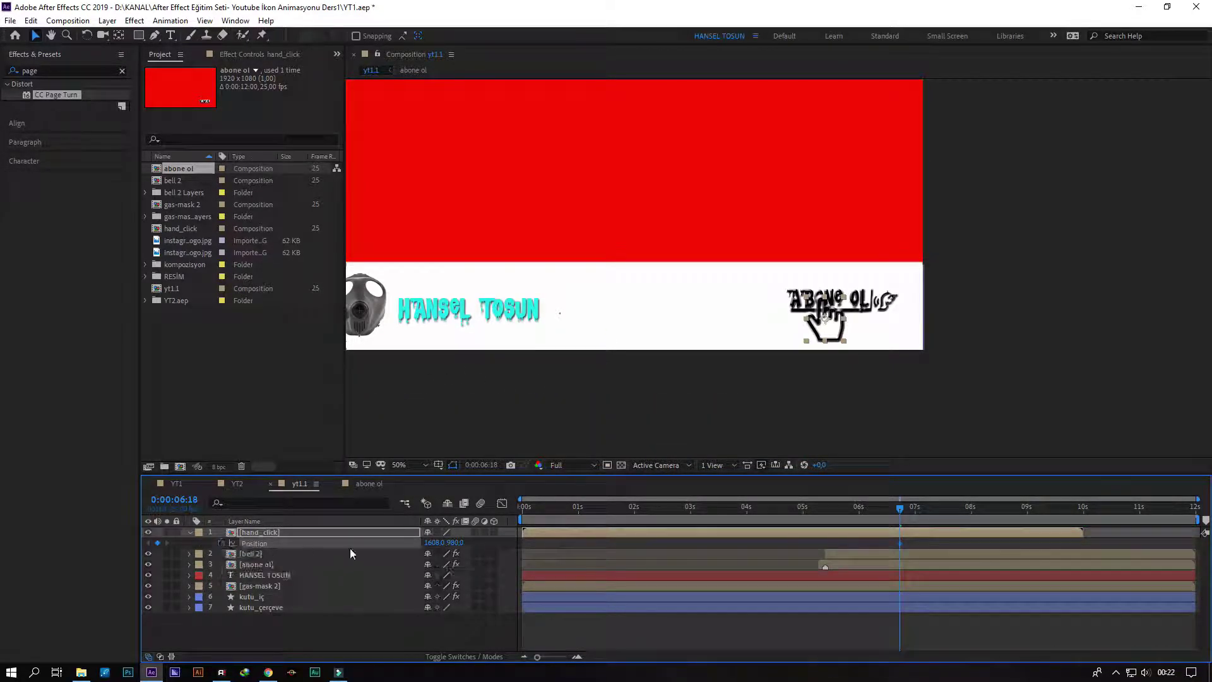
click(801, 515)
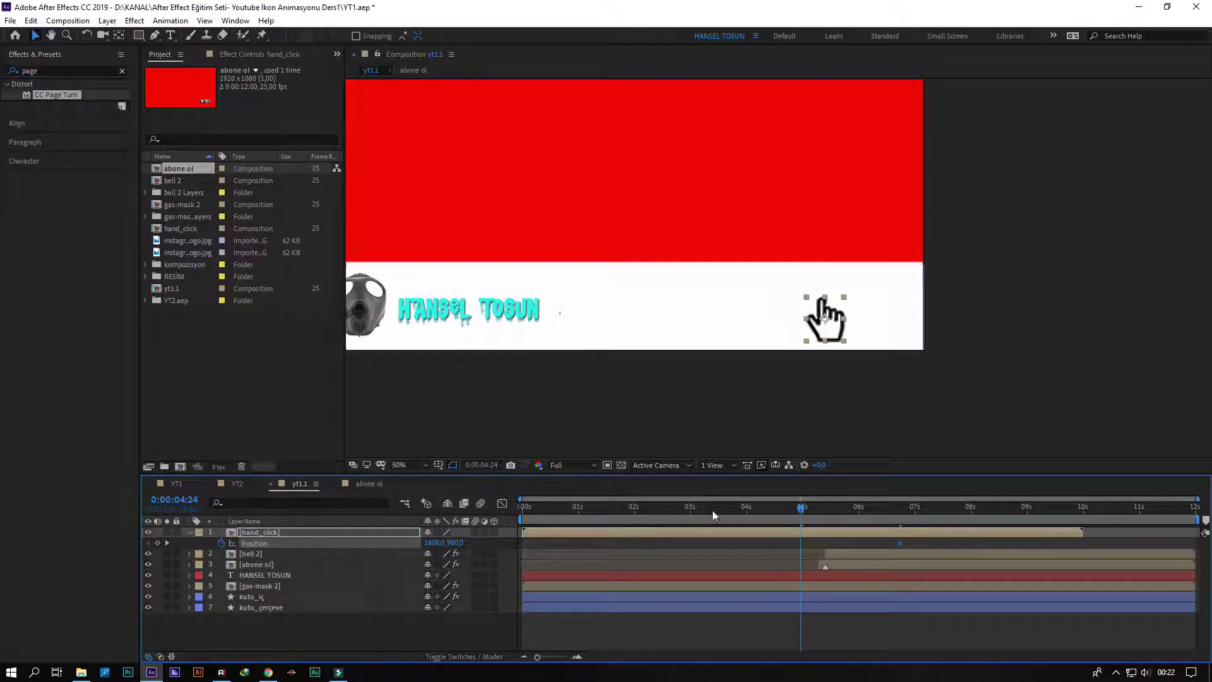
scroll(812, 305, down, 2)
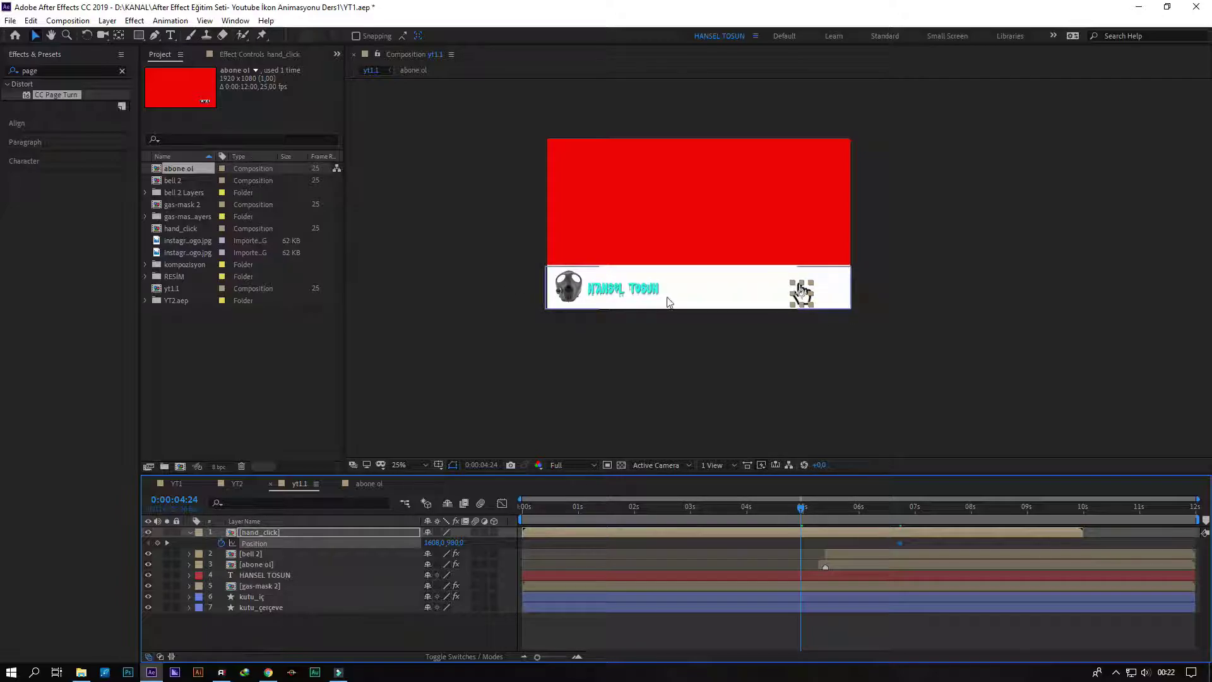
drag(799, 285, 469, 294)
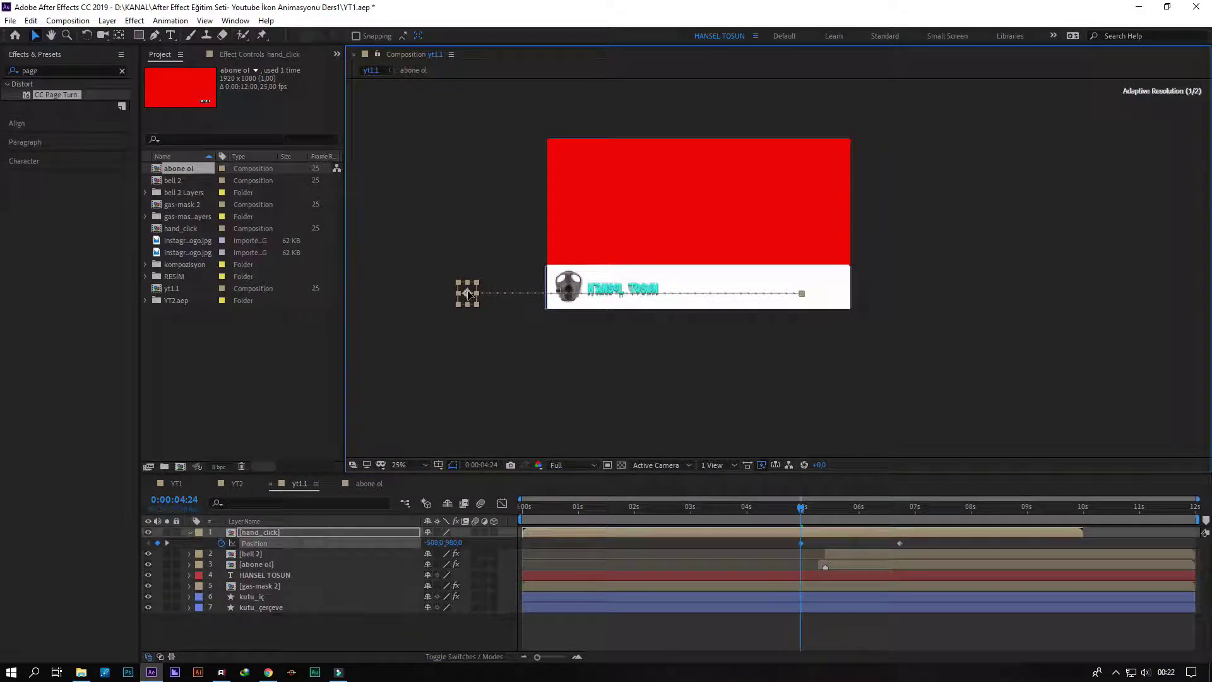
Apply Easy Ease to both hand_click Position keyframes and preview the slide-in from 0:00:03:05.
drag(911, 539, 765, 552)
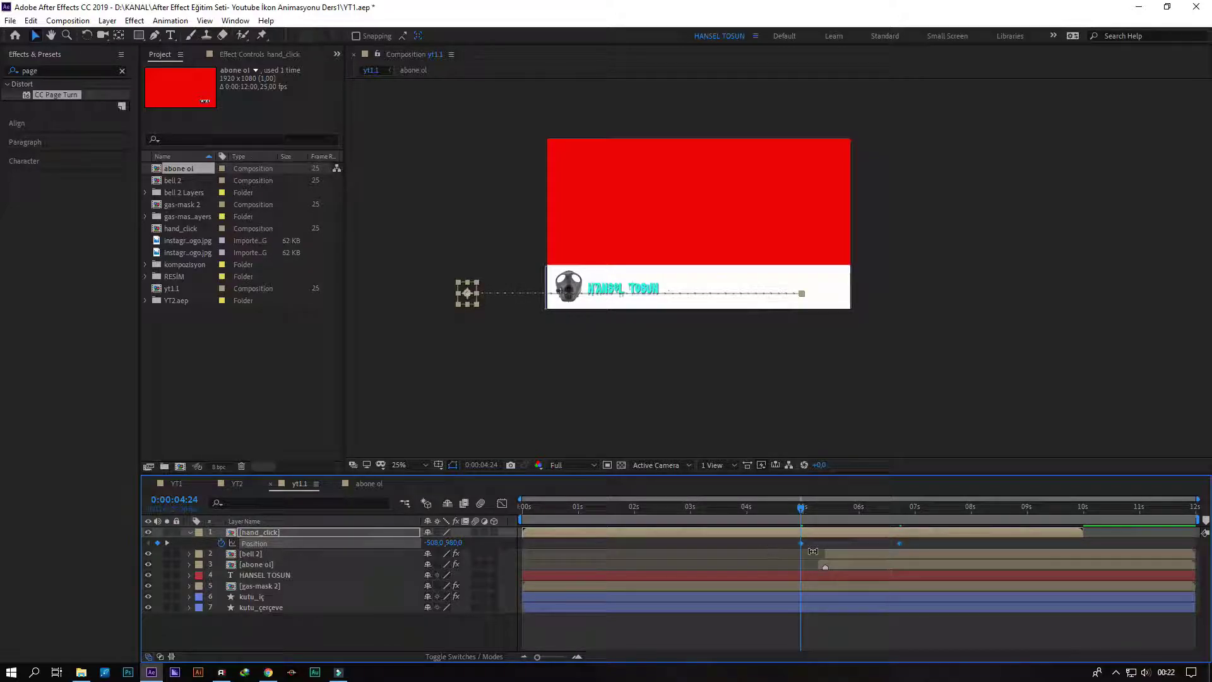
drag(913, 542, 770, 548)
drag(695, 506, 701, 506)
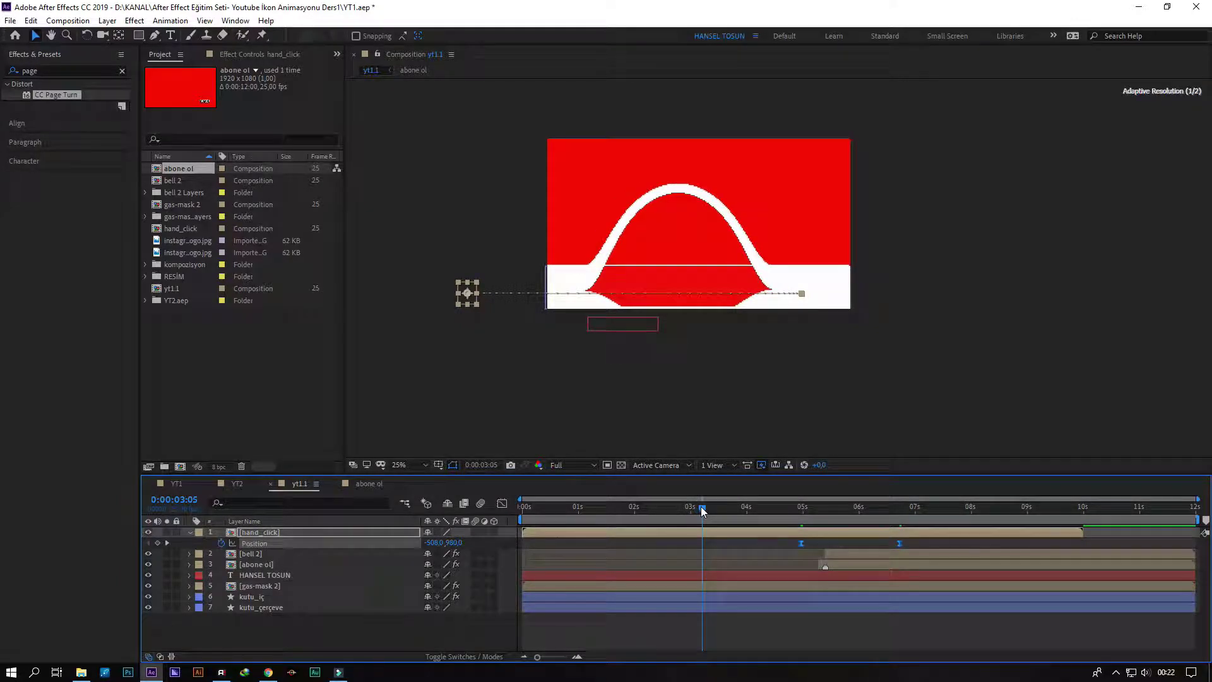
key(space)
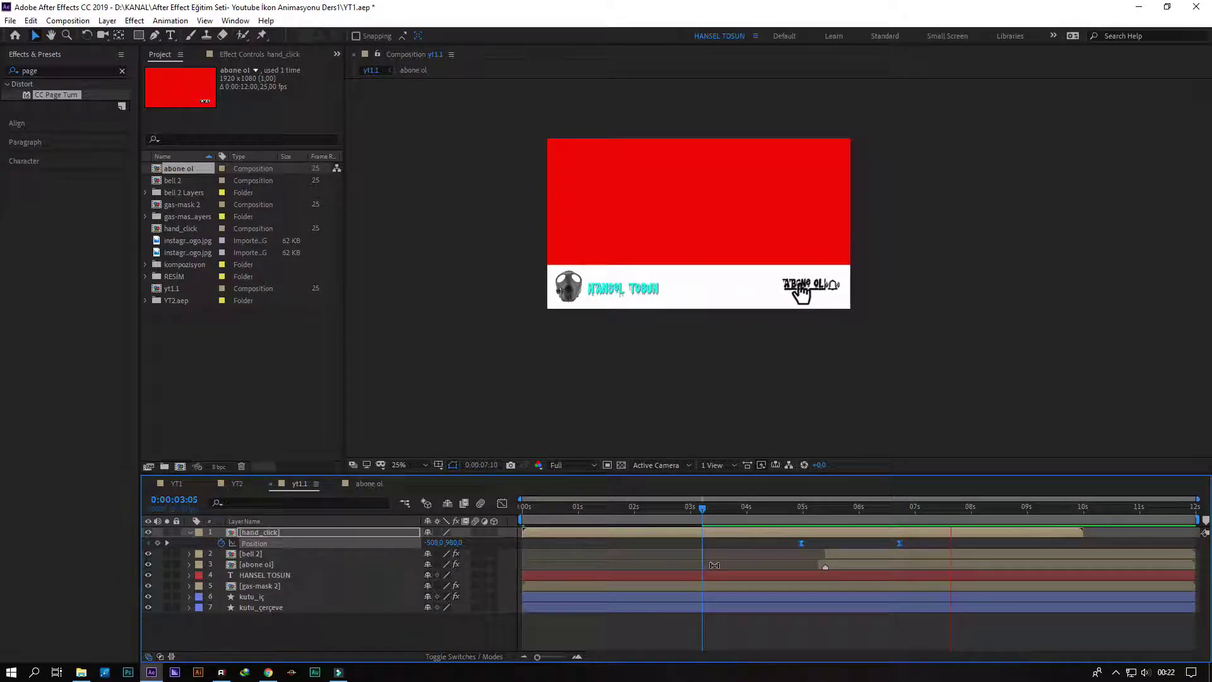
Add a Scale keyframe to the hand_click layer at 0:00:06:23, five frames after its final Position keyframe.
click(896, 510)
drag(899, 509, 902, 509)
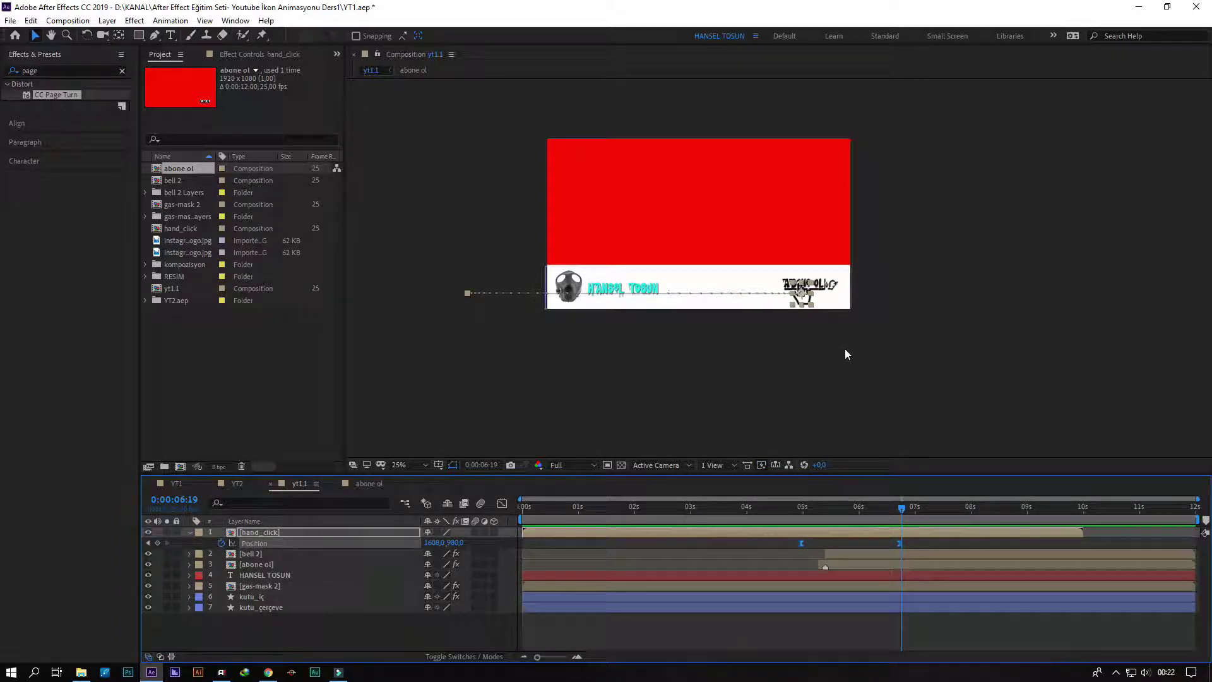
scroll(845, 348, up, 2)
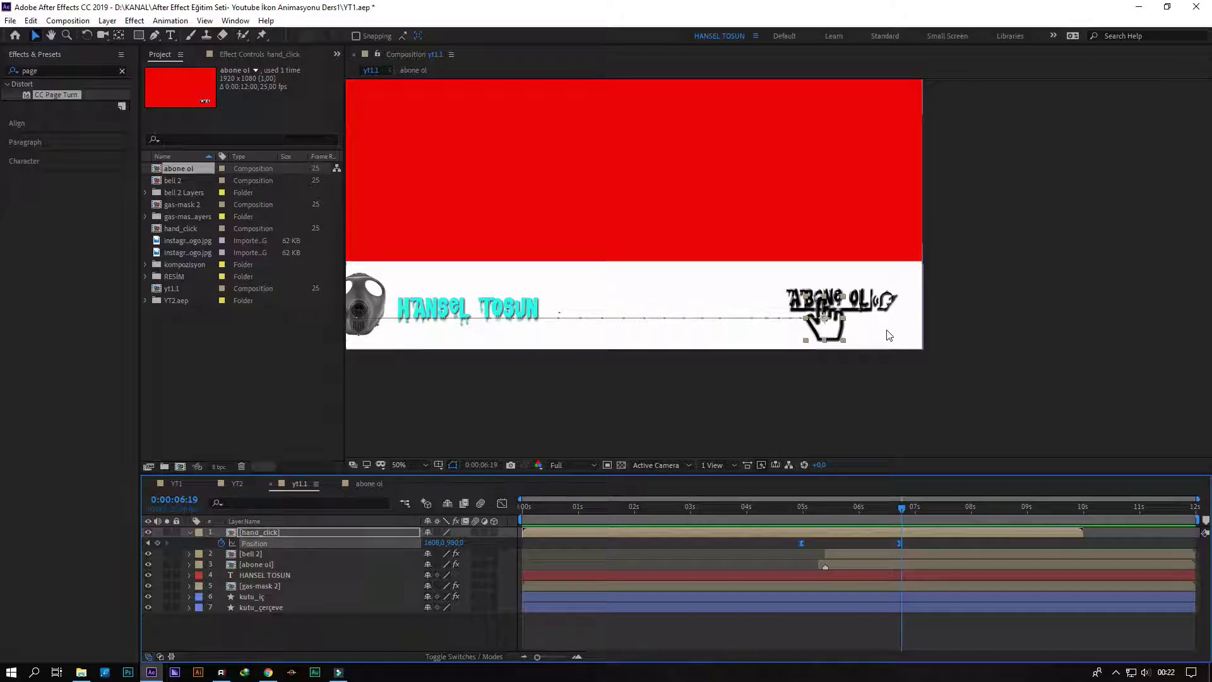
mouse_move(900, 505)
mouse_down()
mouse_move(923, 506)
mouse_move(898, 501)
mouse_up()
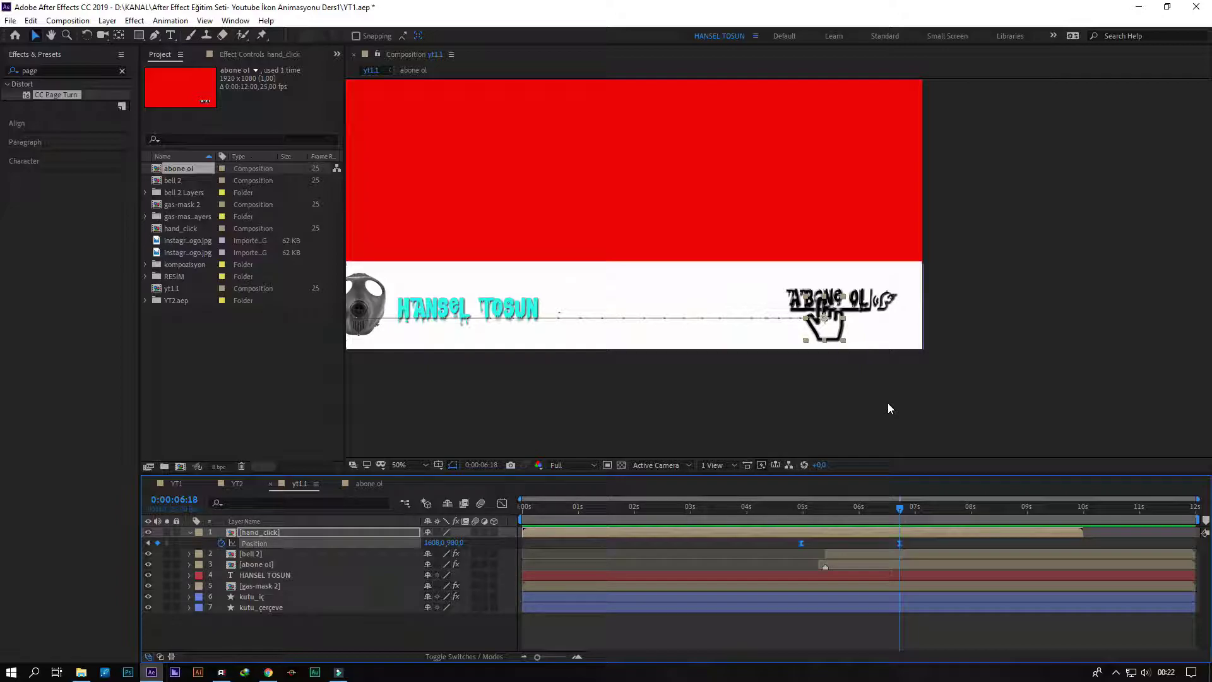
key(Page_Down)
key(Page_Down)
key(Page_Down)
key(Page_Down)
key(Page_Down)
click(276, 532)
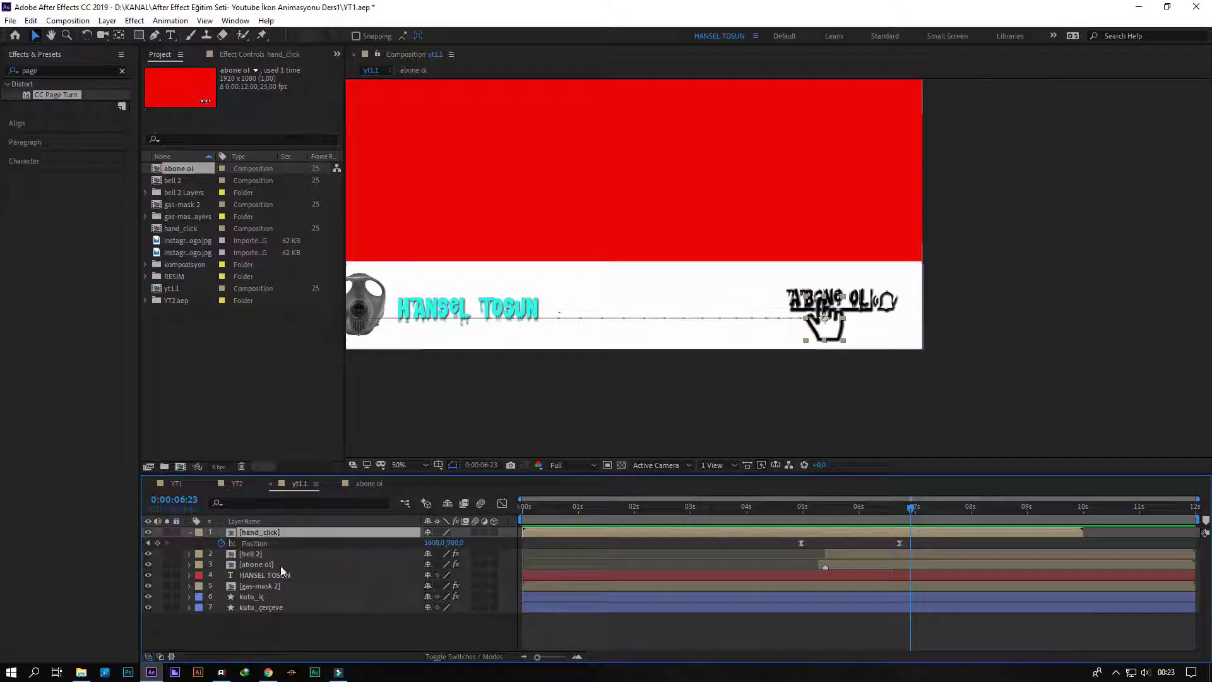
key(s)
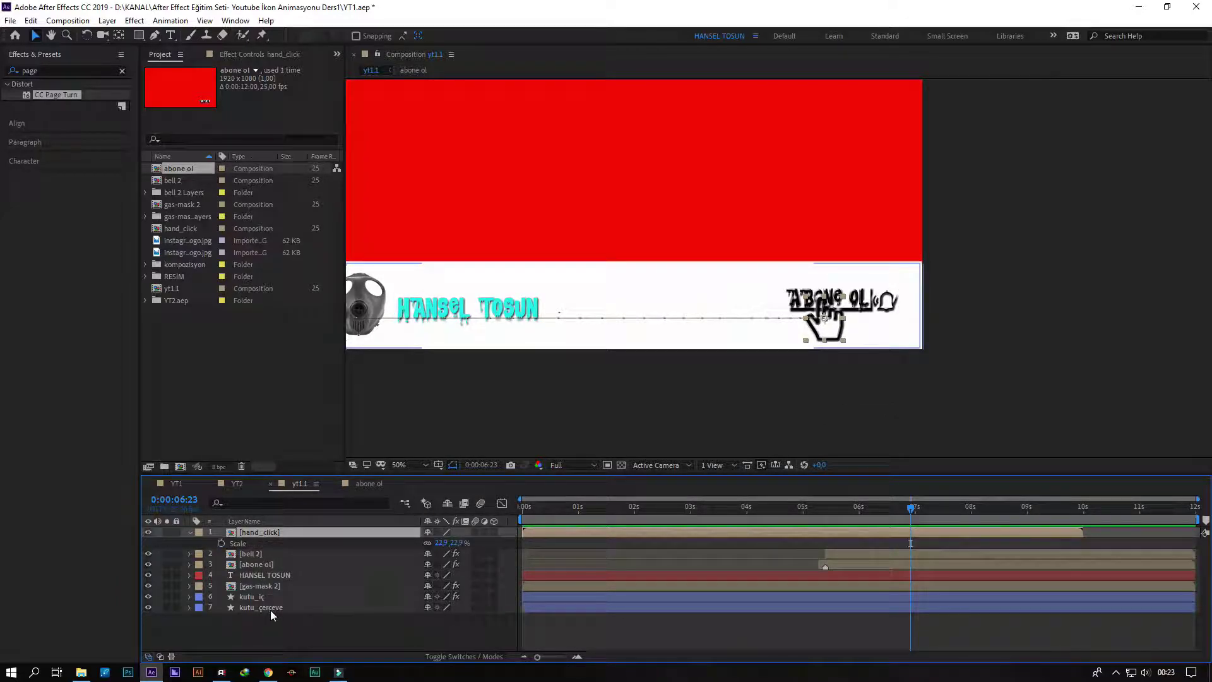
click(221, 543)
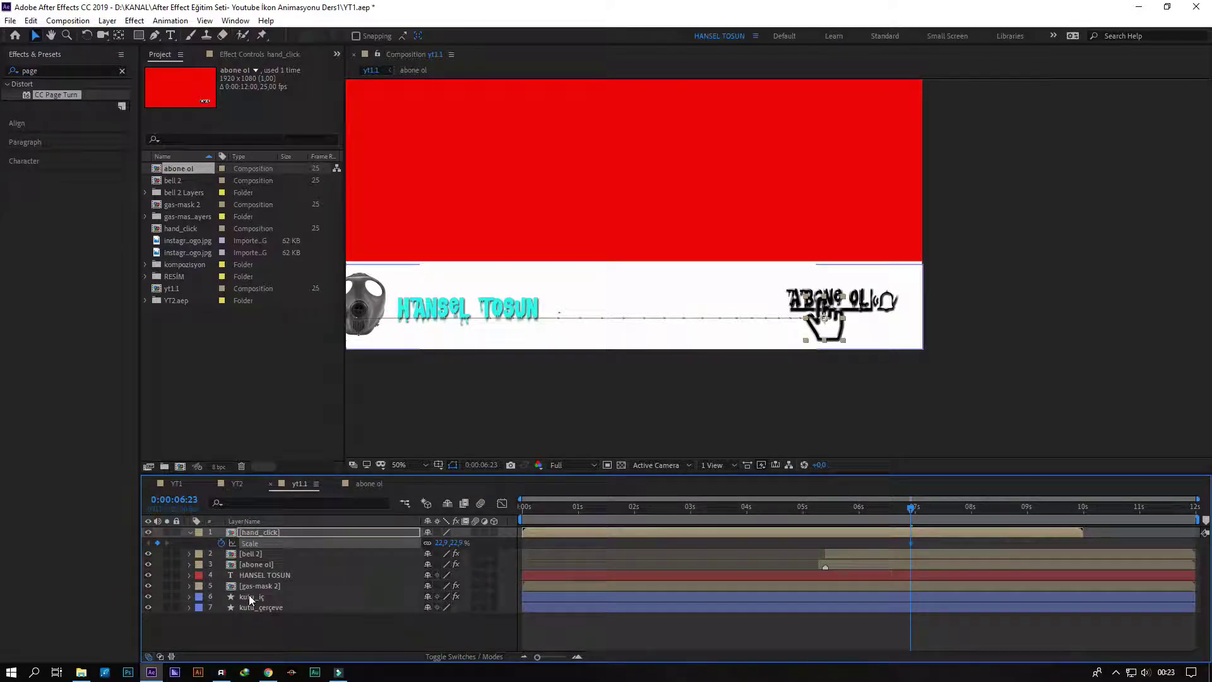
Keyframe the hand_click Scale at 17.9% at 0:00:07:00 and back up to 22.9% at 0:00:07:02.
key(Page_Down)
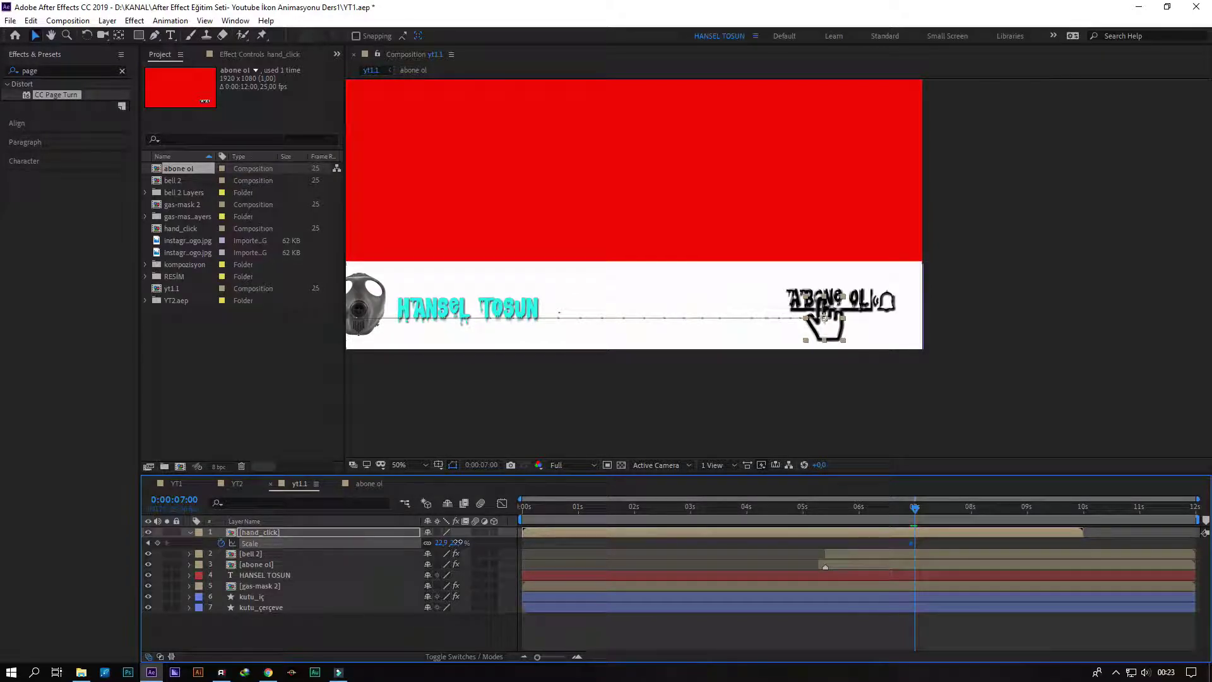
drag(463, 542, 454, 542)
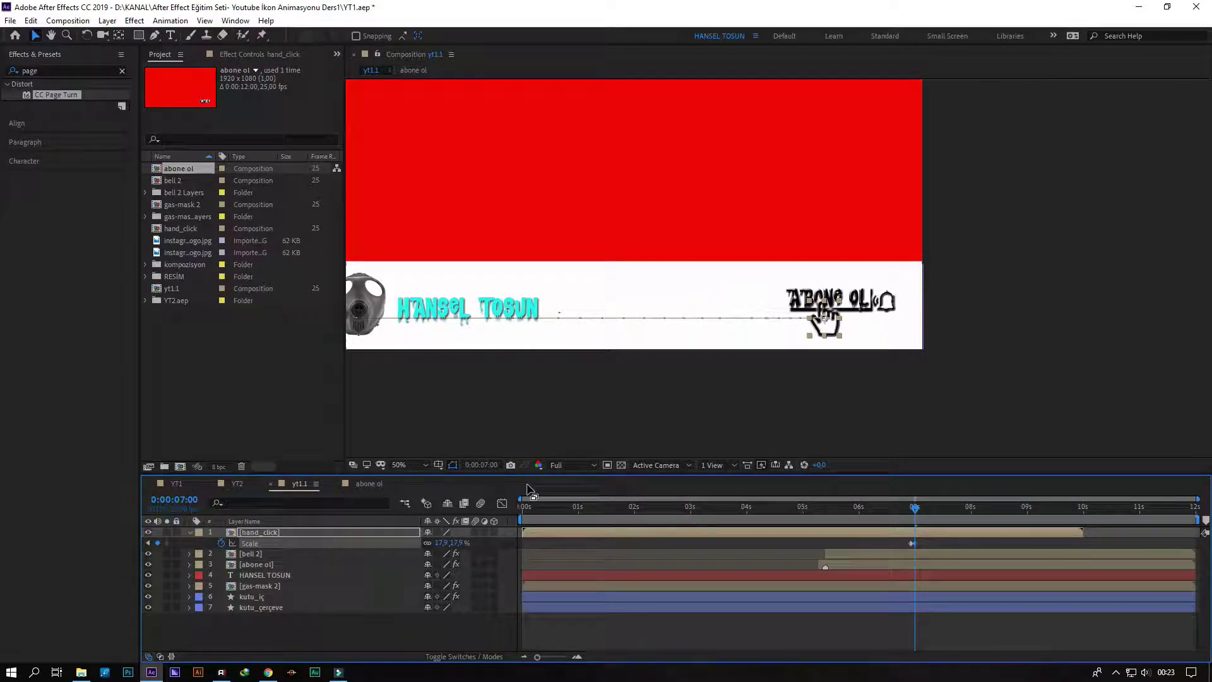
key(Page_Down)
key(Page_Down)
click(912, 543)
key(F9)
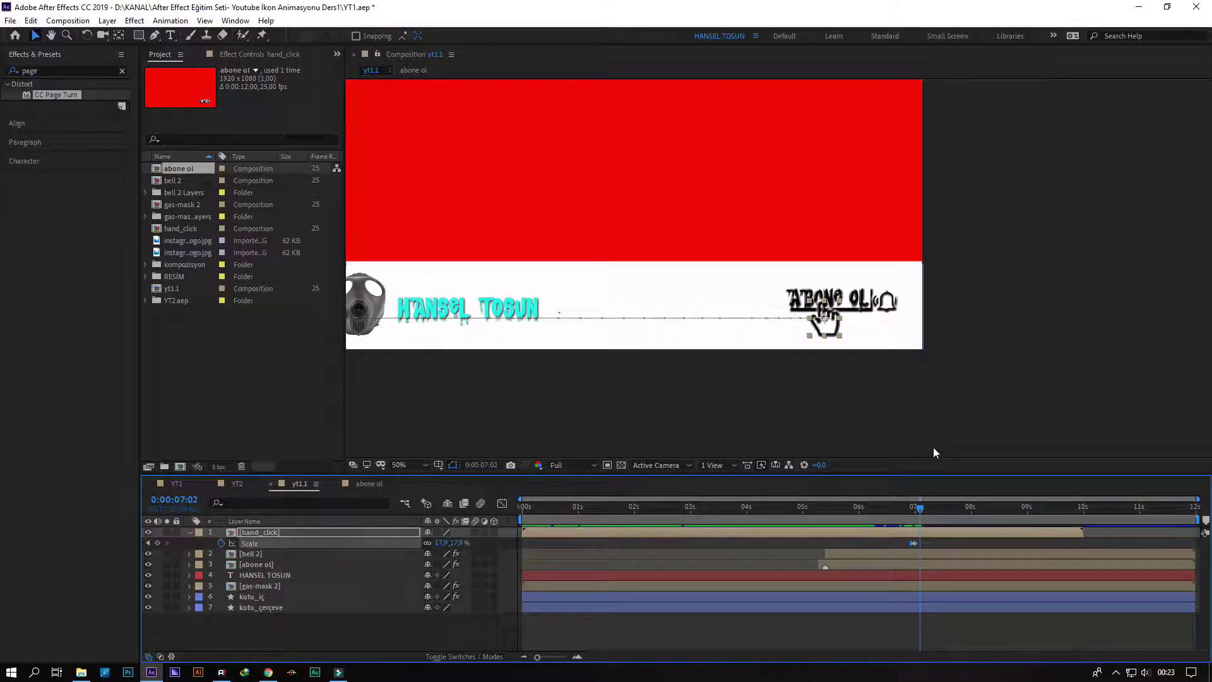
key(alt+KP_Add)
key(alt+KP_Add)
key(alt+KP_Add)
key(alt+KP_Add)
key(alt+KP_Add)
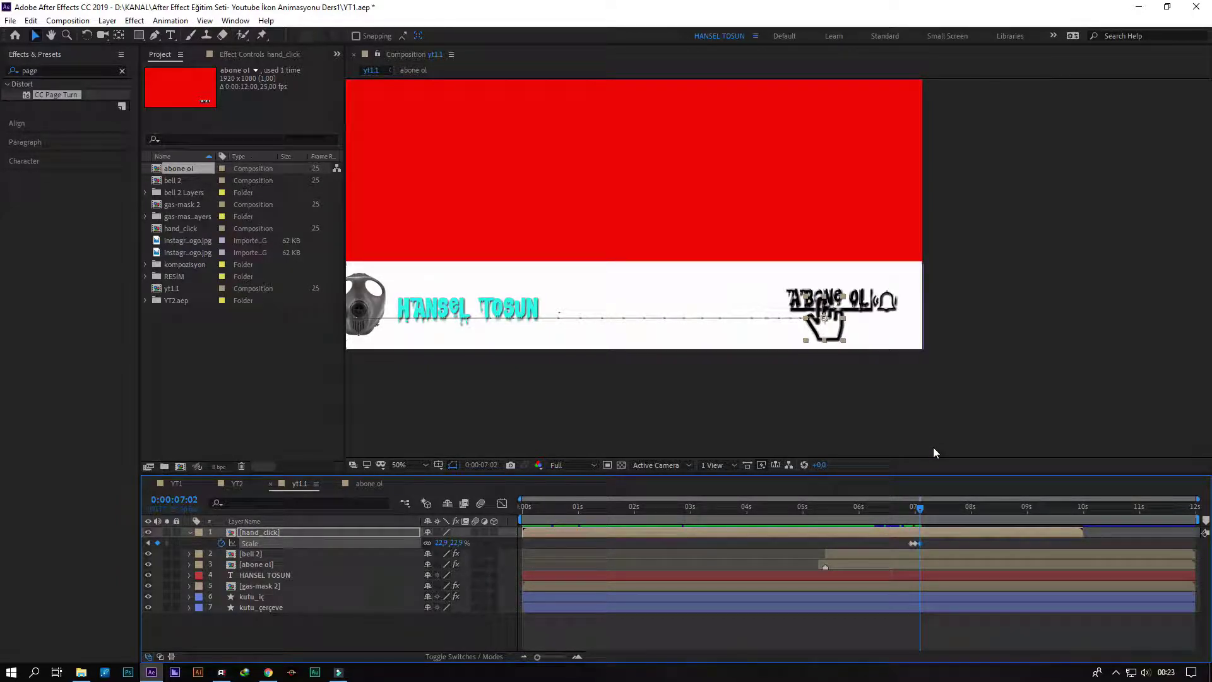
Apply Easy Ease to the three hand_click Scale keyframes and preview the click from 0:00:05:22.
click(924, 542)
drag(902, 547, 902, 547)
click(893, 505)
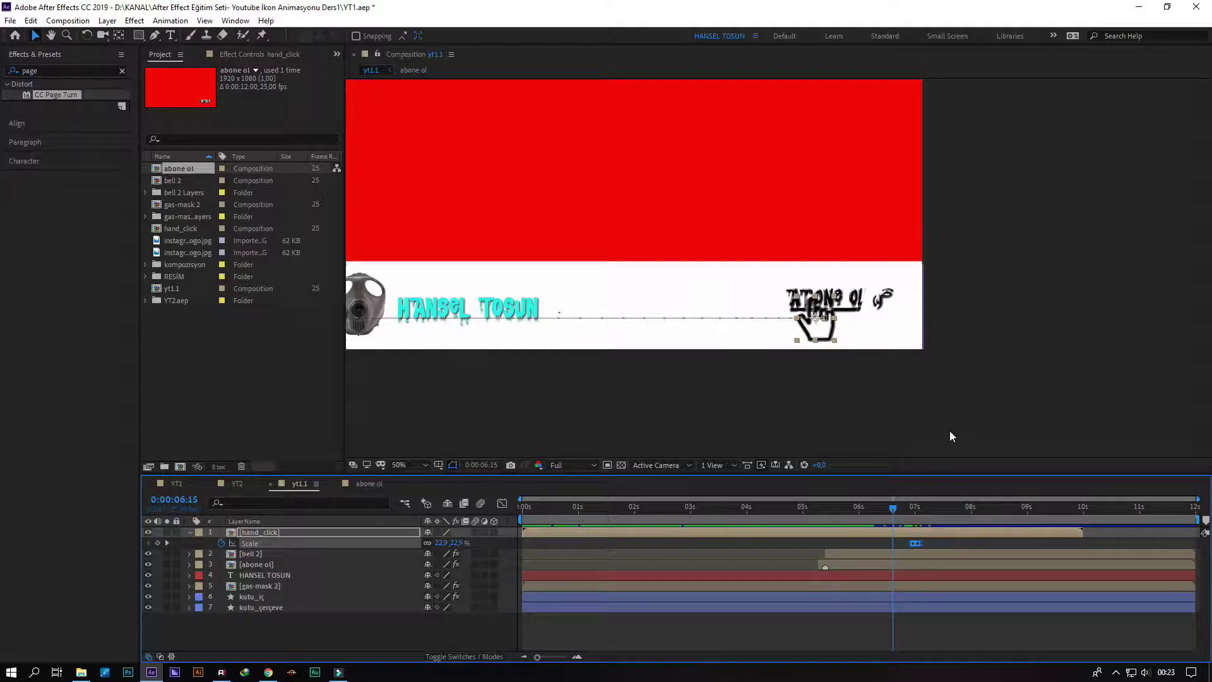
click(852, 505)
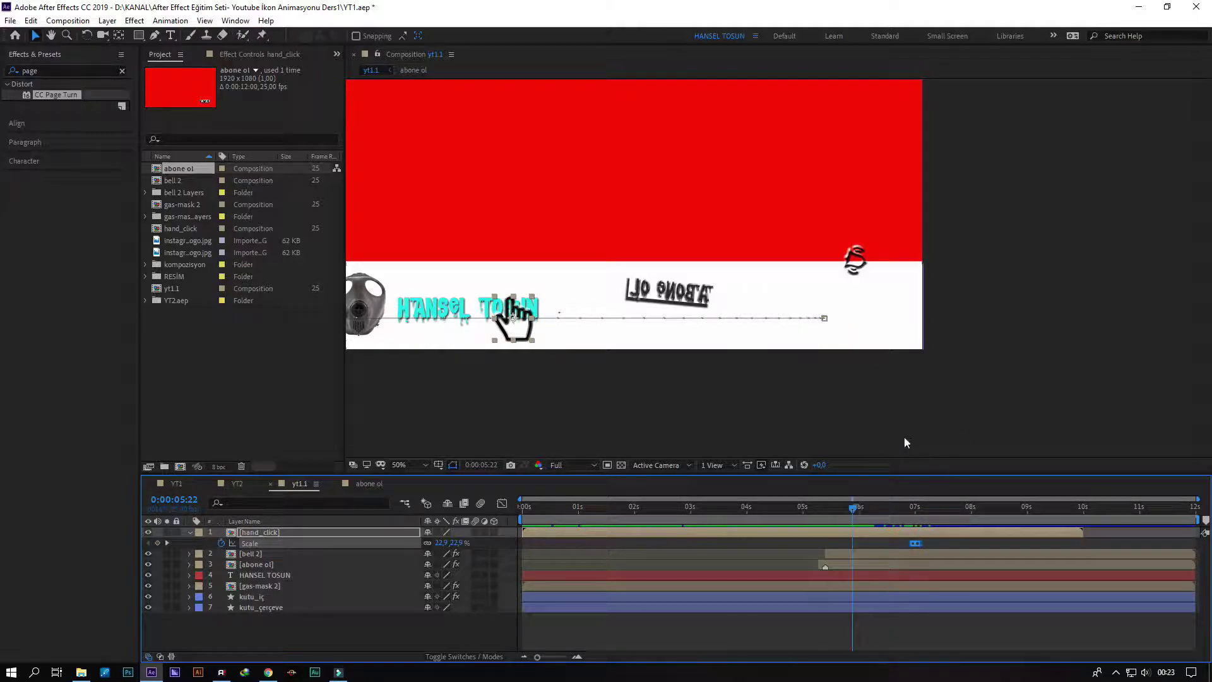
key(space)
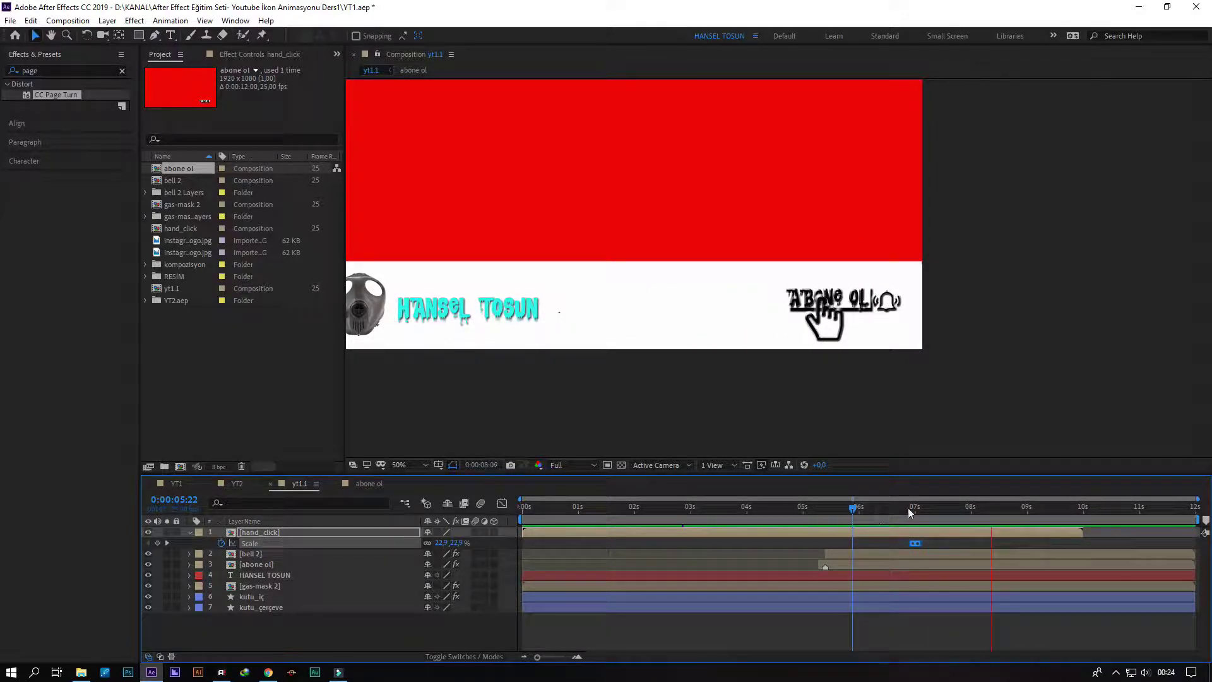
Scrub through the hand's click around 0:00:06:24 and replay the animation from 0:00:06:11.
drag(904, 508, 915, 507)
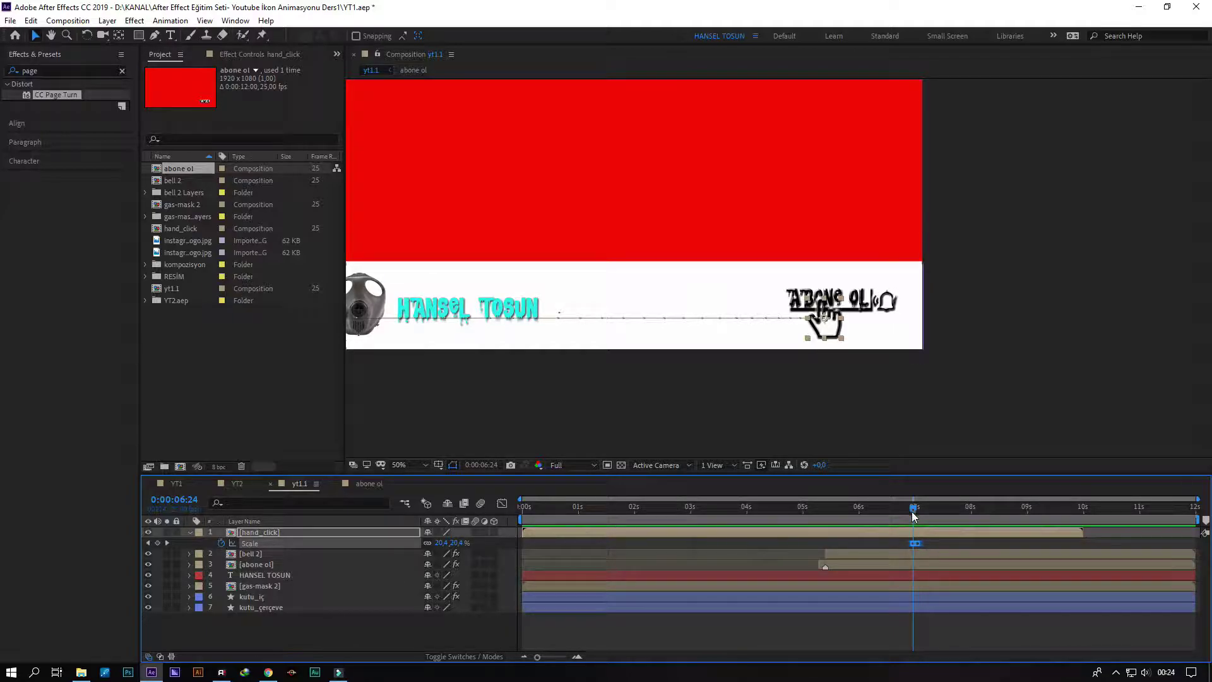
drag(912, 506, 908, 508)
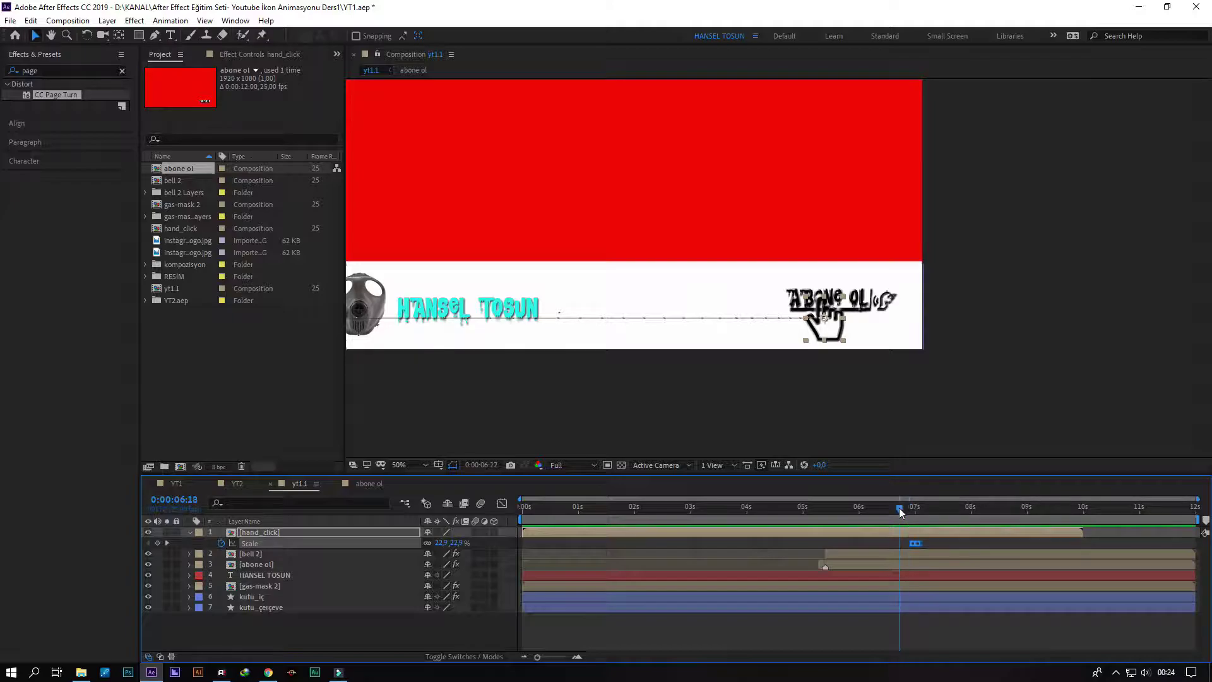
drag(900, 507, 883, 508)
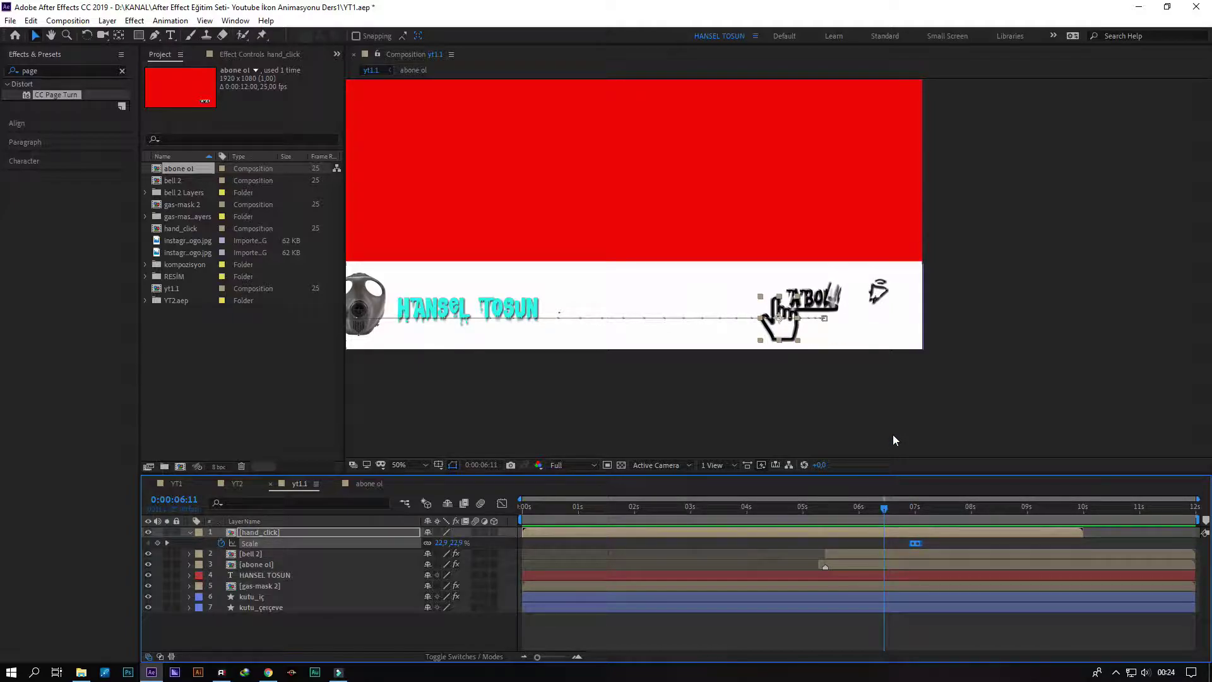
key(space)
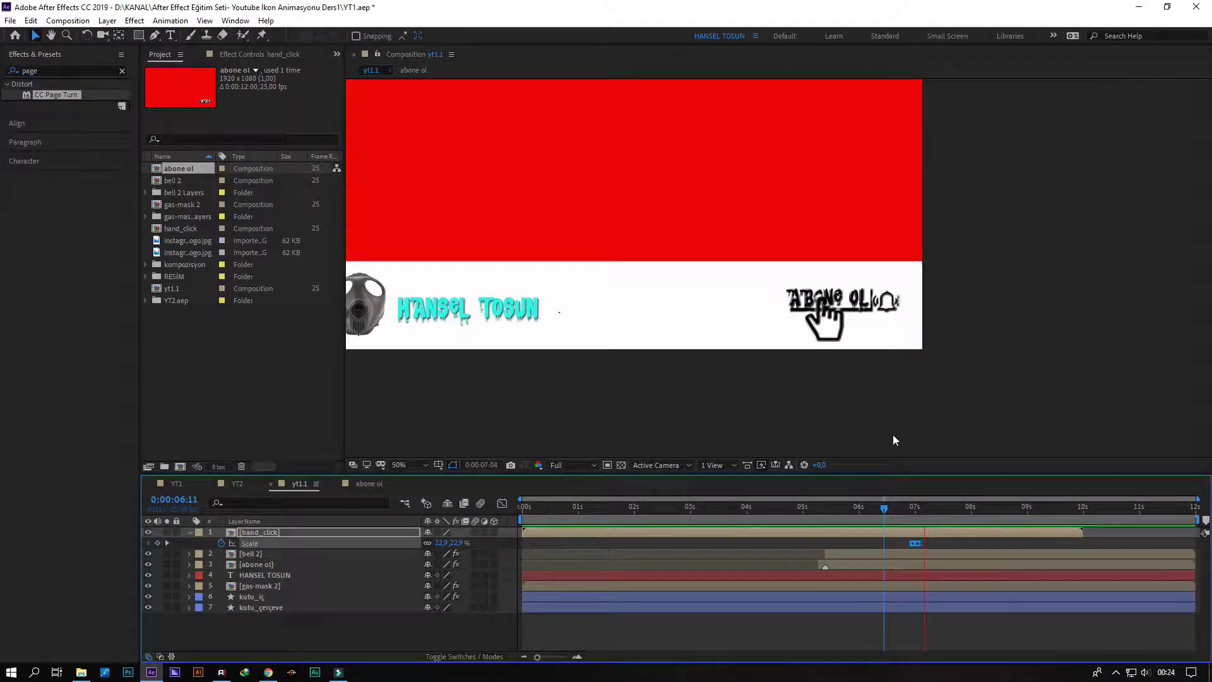
key(space)
In the abone ol composition, keyframe the Fill 1 Color of the abone kutu rectangle at 0:00:06:24.
click(914, 508)
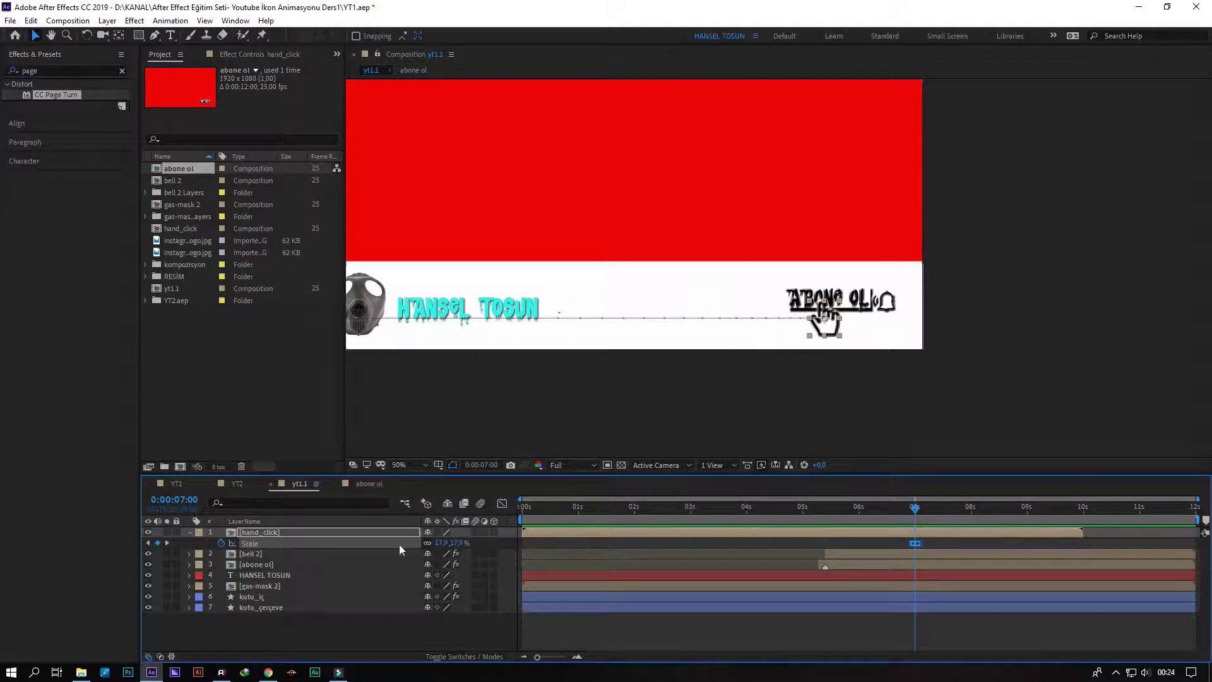
click(369, 483)
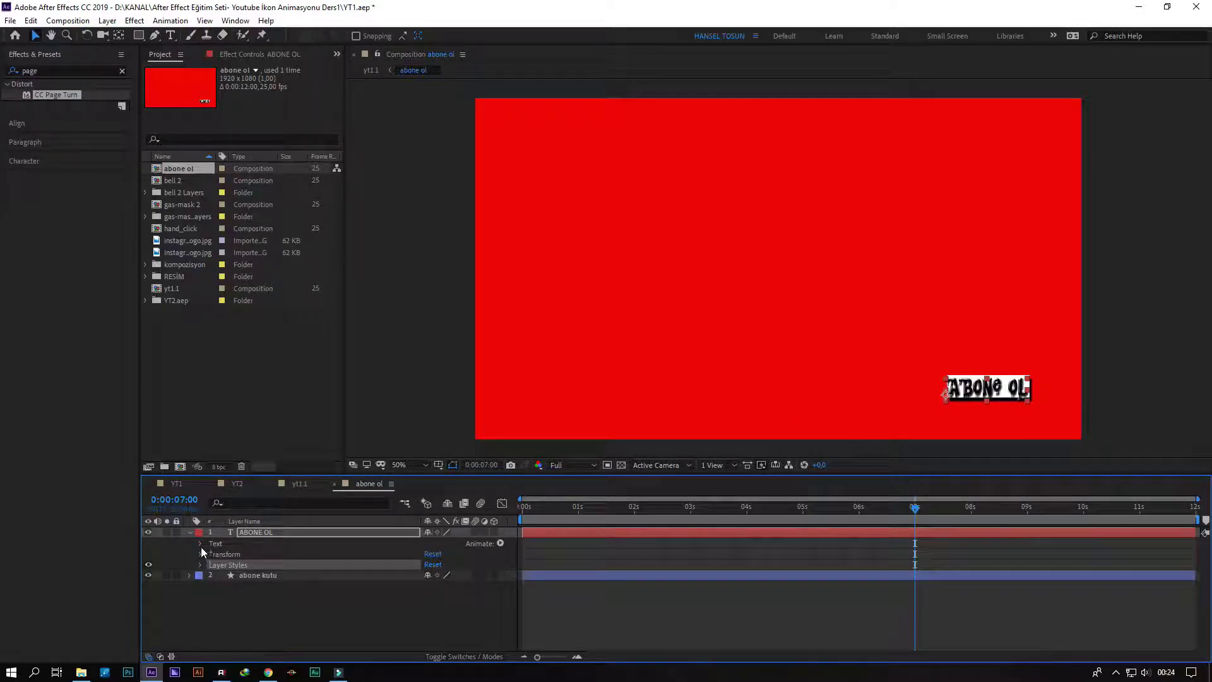
click(242, 574)
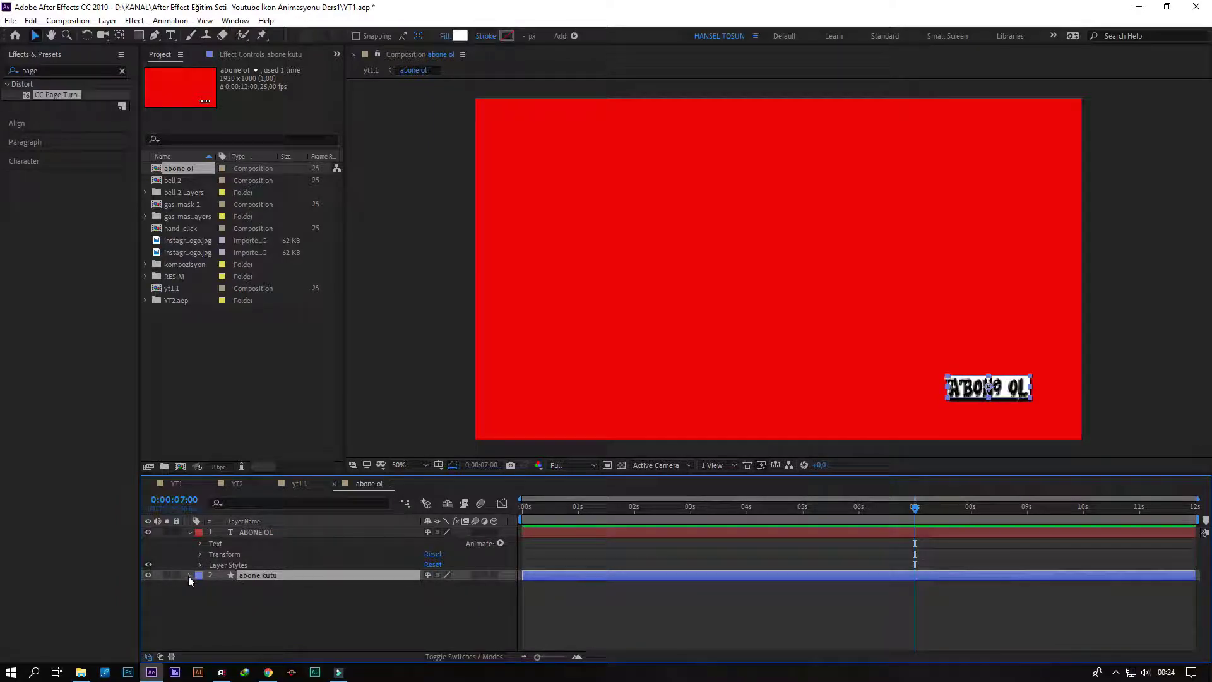
click(189, 576)
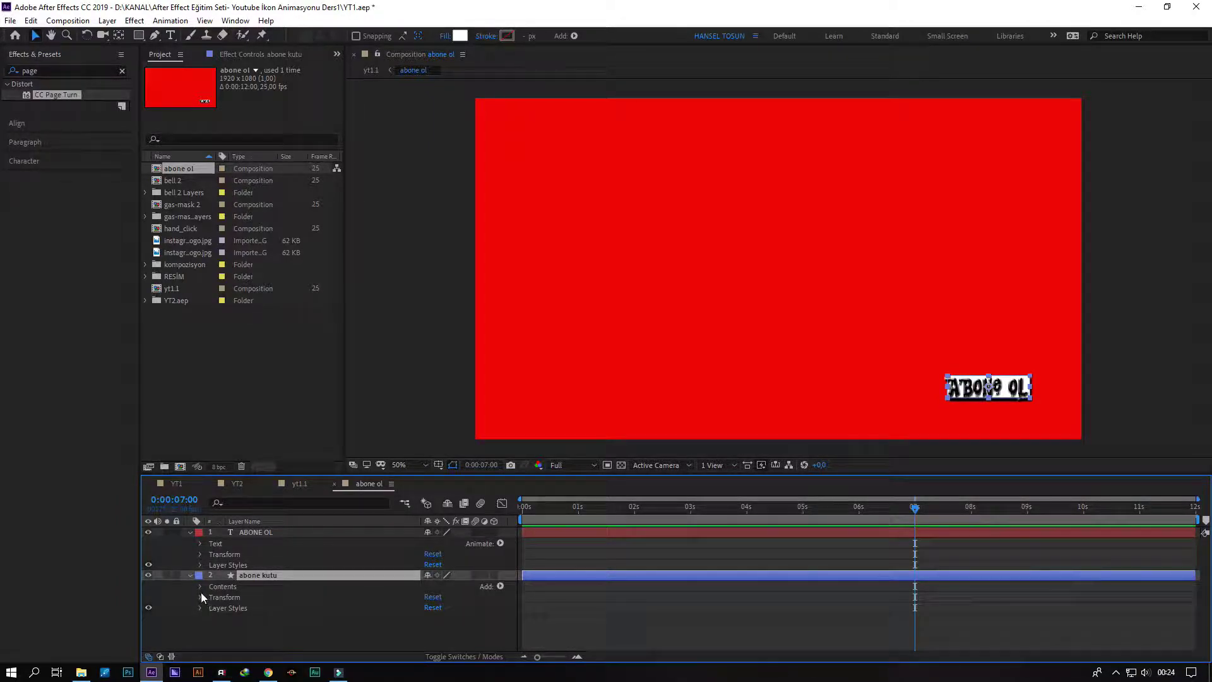
click(199, 587)
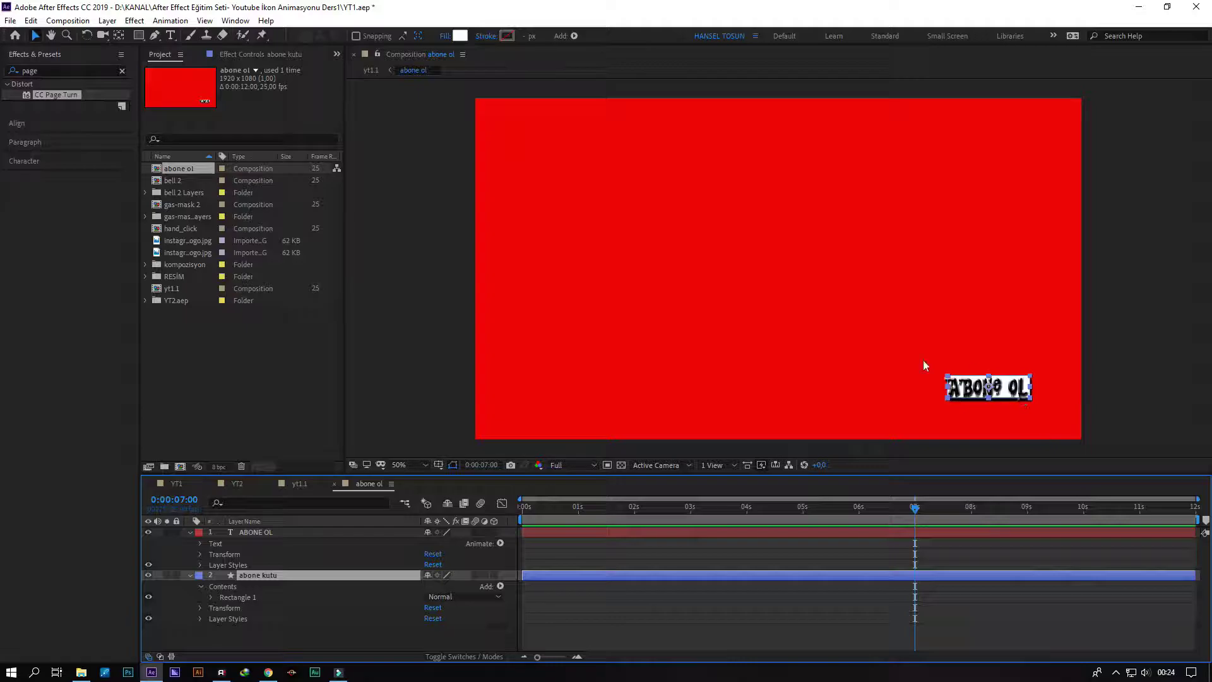
click(210, 596)
click(221, 630)
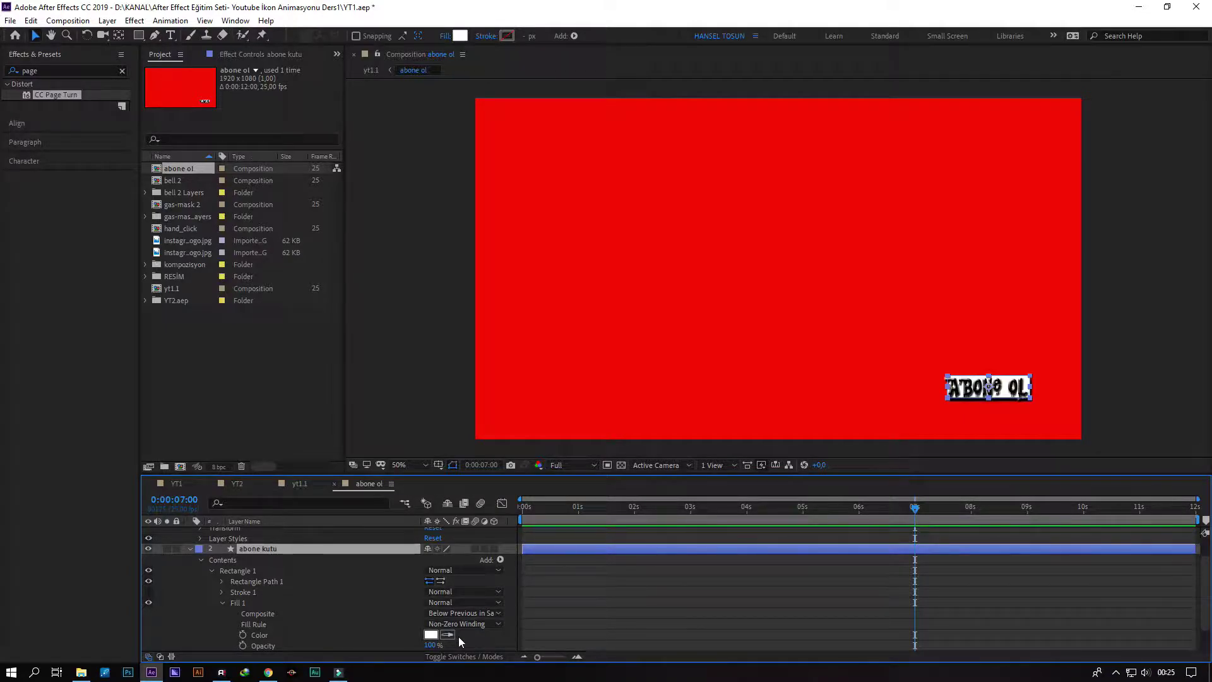
key(Page_Up)
click(243, 633)
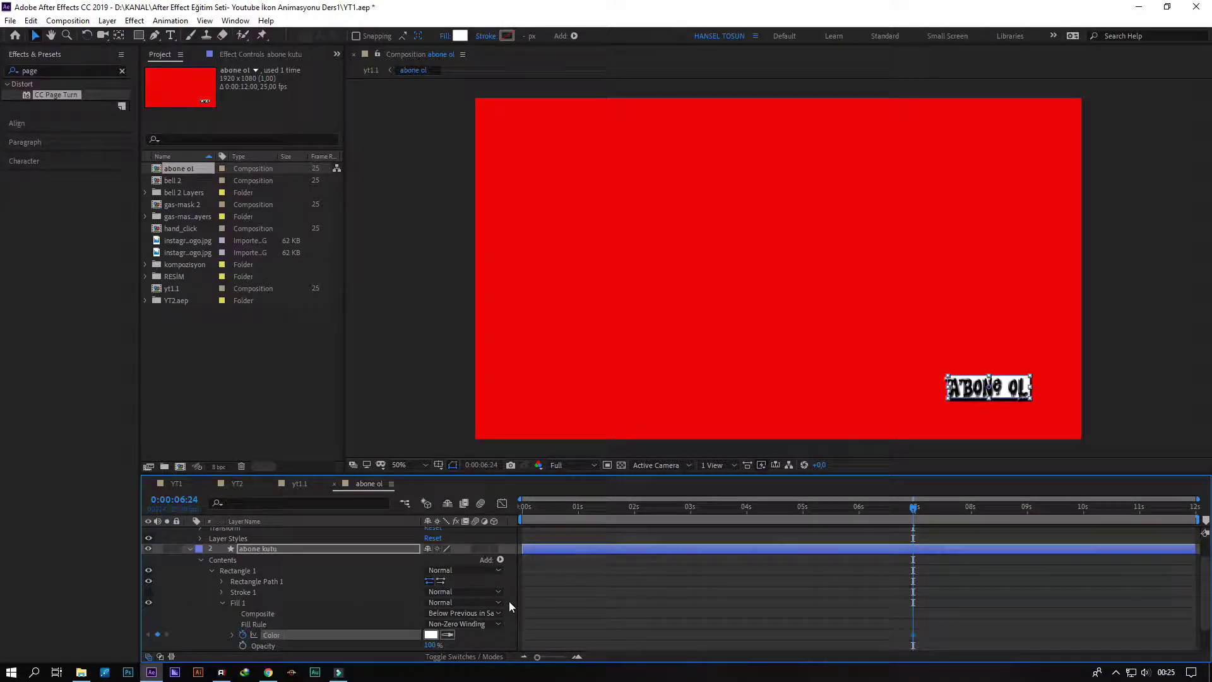
Add a grey 949191 keyframe to the abone kutu Fill 1 Color at 0:00:07:01.
key(Page_Down)
key(Page_Down)
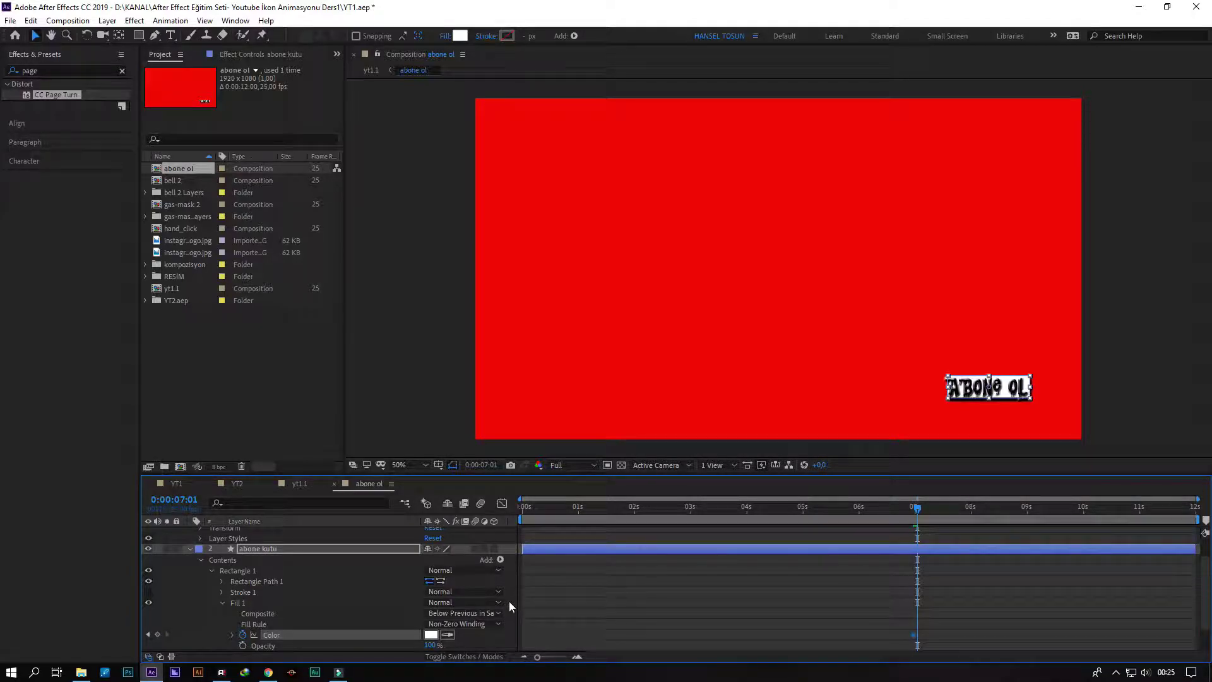
click(431, 635)
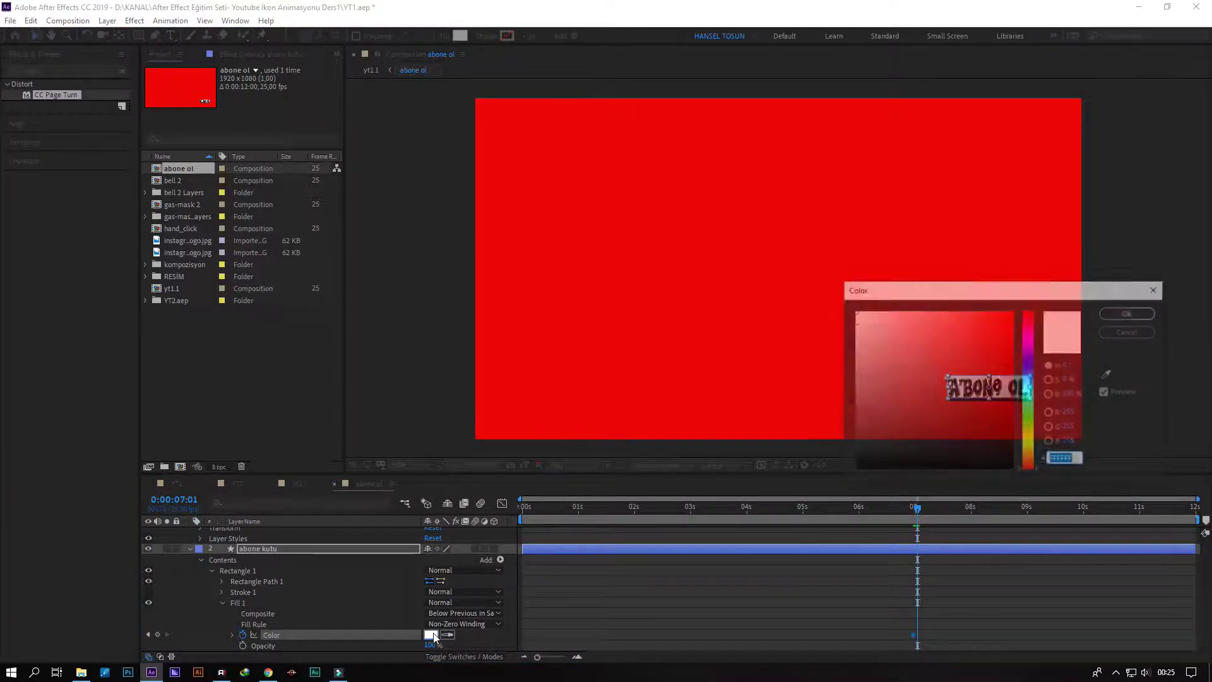
click(855, 393)
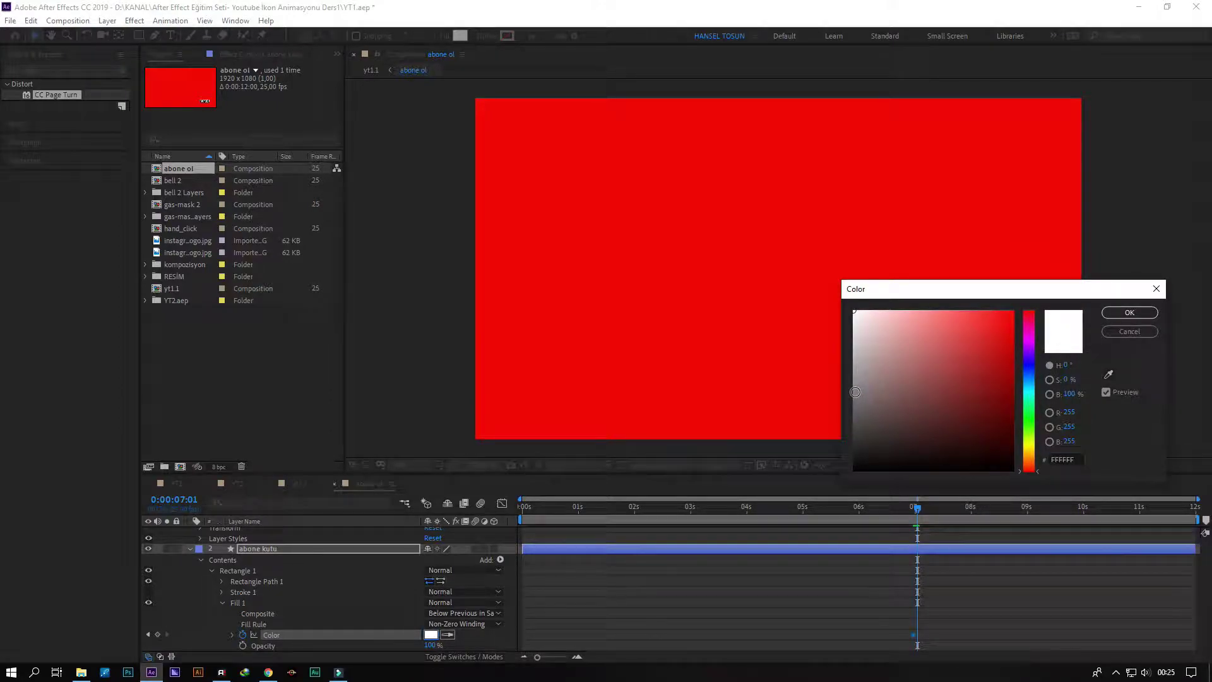
click(1130, 312)
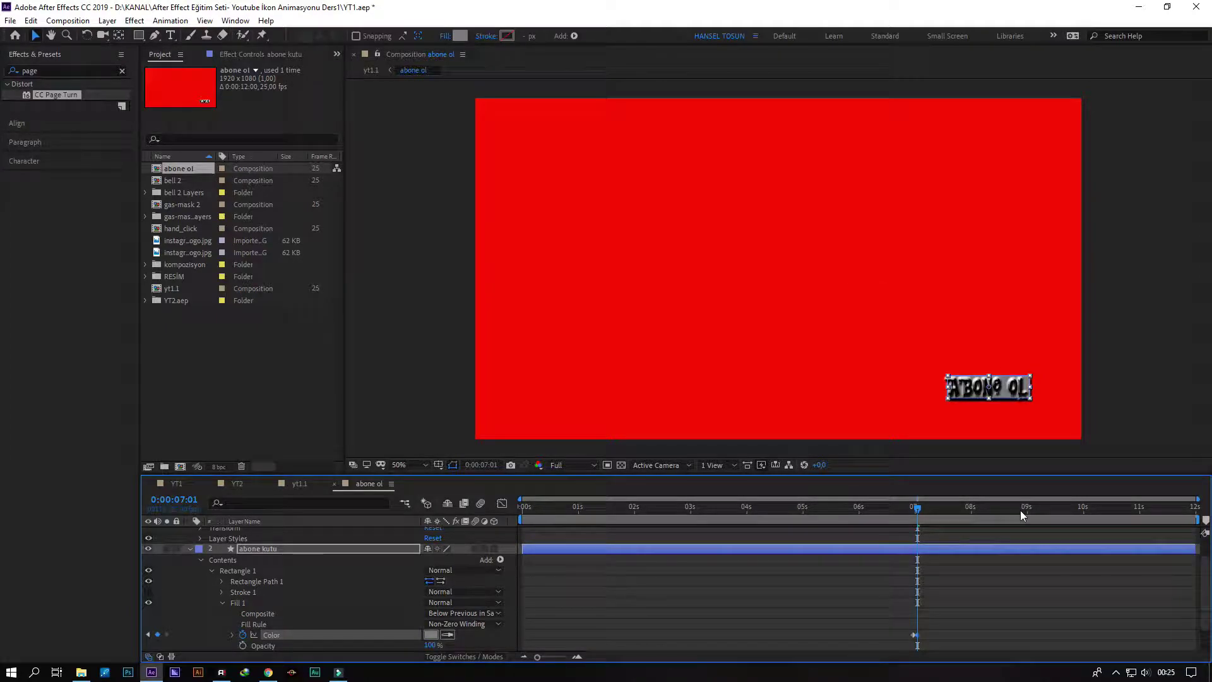
click(432, 635)
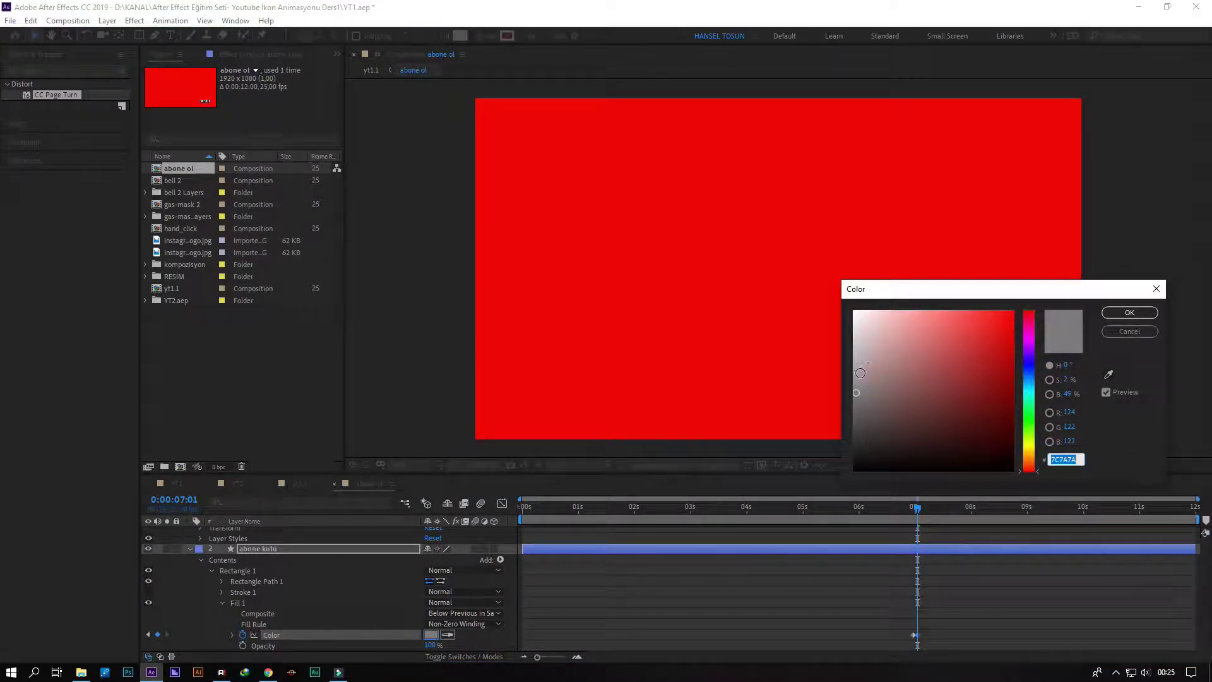
click(856, 378)
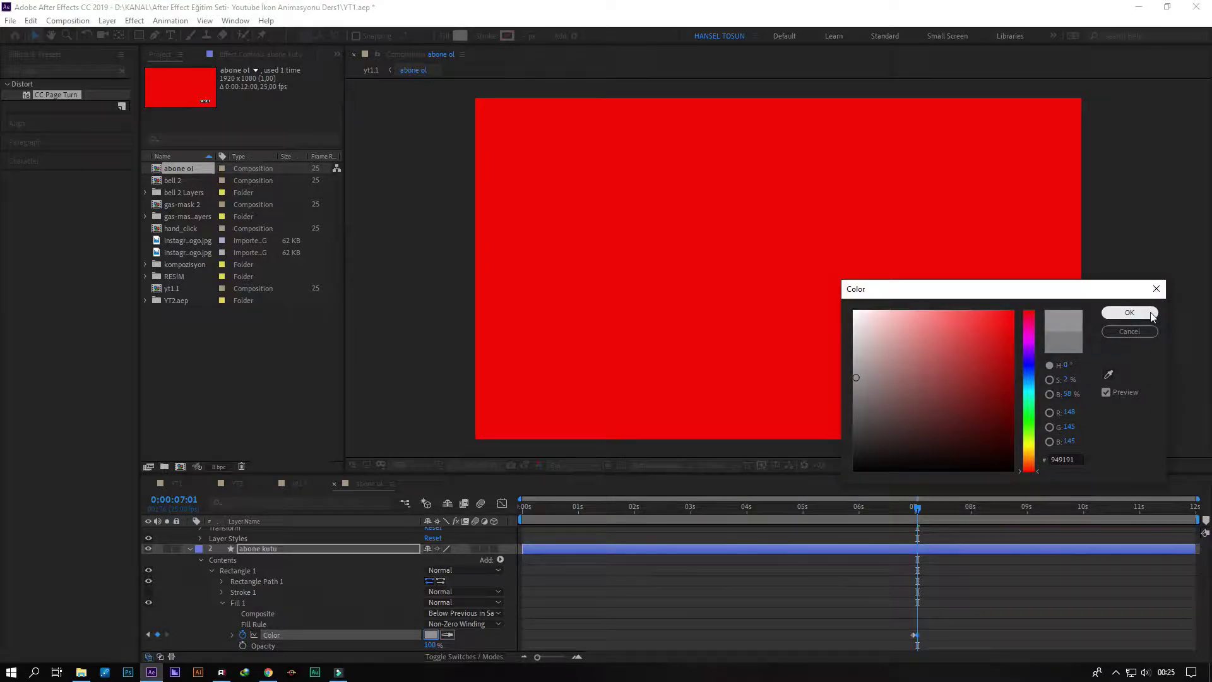
click(1129, 312)
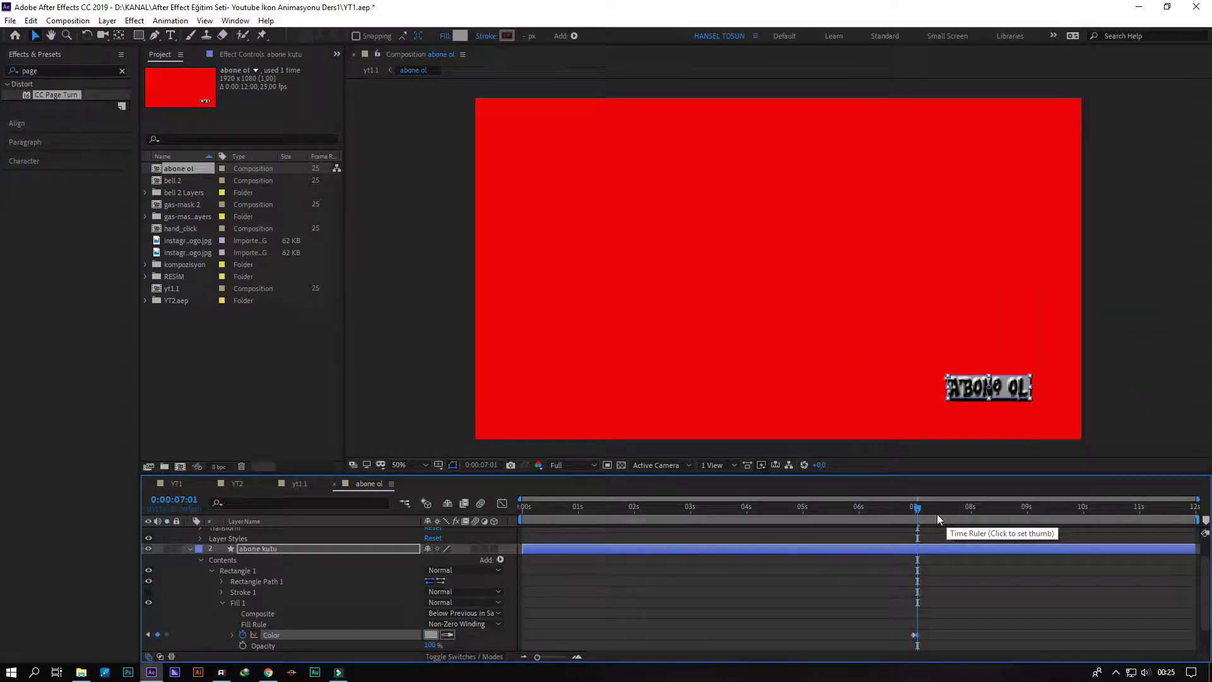
Apply Easy Ease to the two Fill 1 Color keyframes and preview the click in yt1.1 from 0:00:05:22.
drag(934, 606, 903, 637)
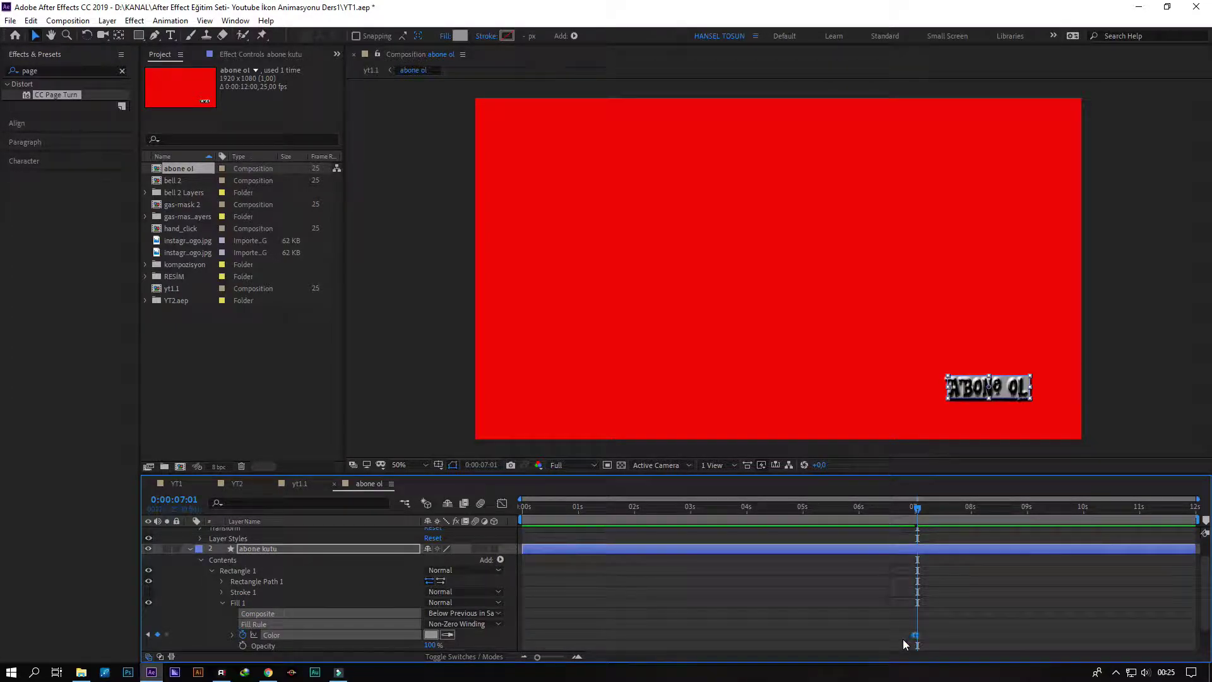
click(299, 483)
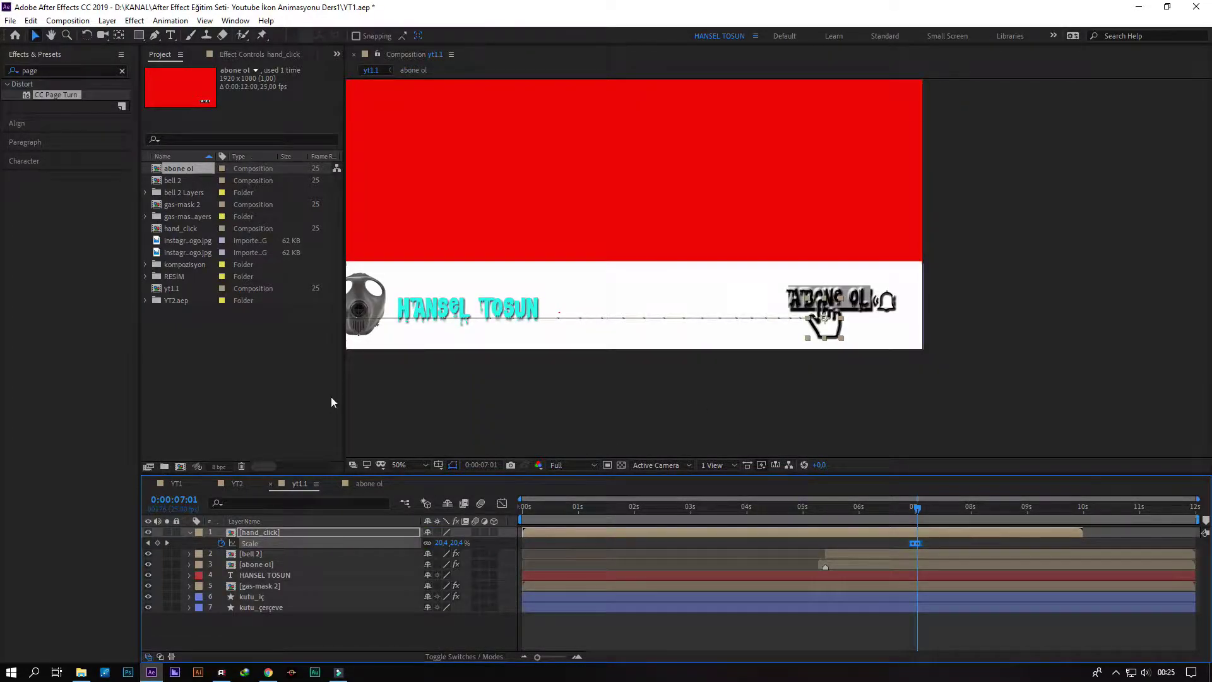
click(853, 508)
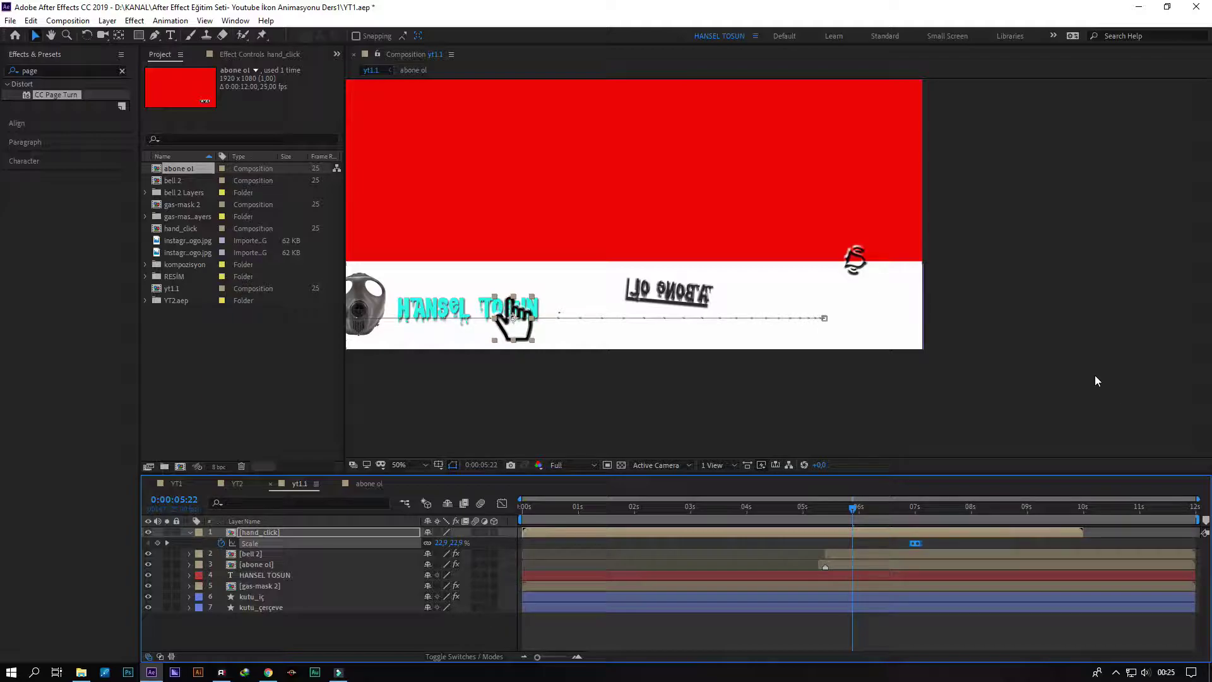
key(space)
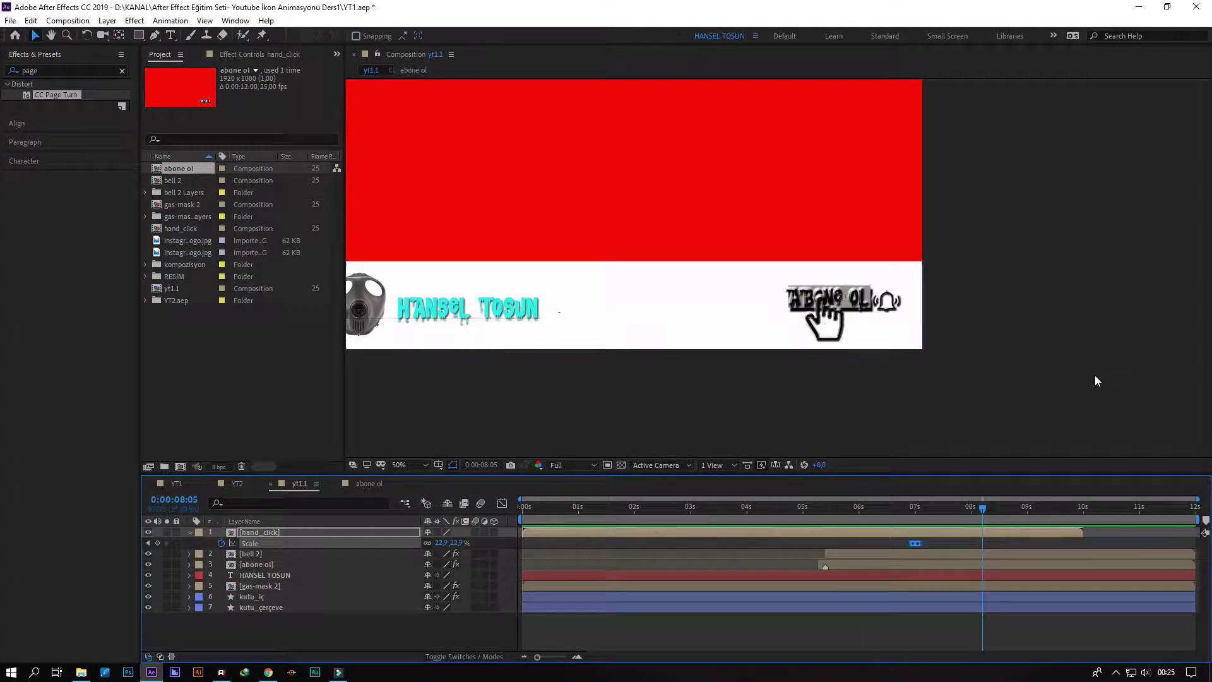
In the abone ol composition, paste a copy of the first, white Color keyframe at 0:00:07:03.
drag(923, 506, 919, 508)
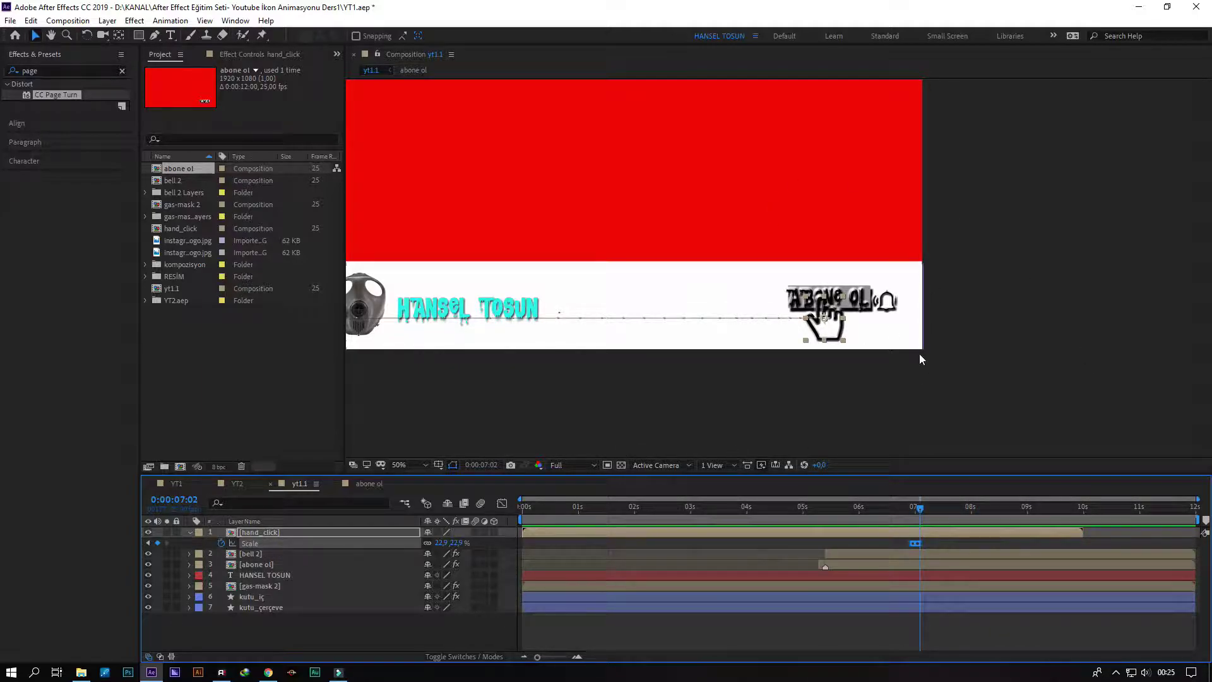
click(371, 483)
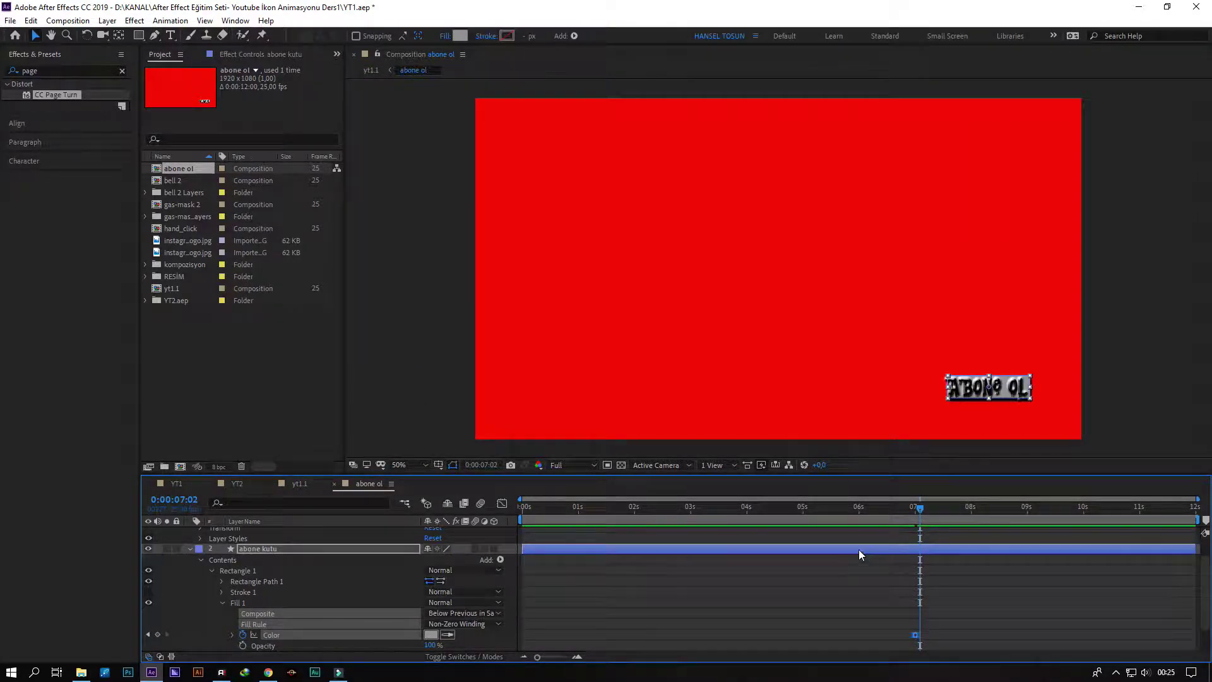
key(Page_Down)
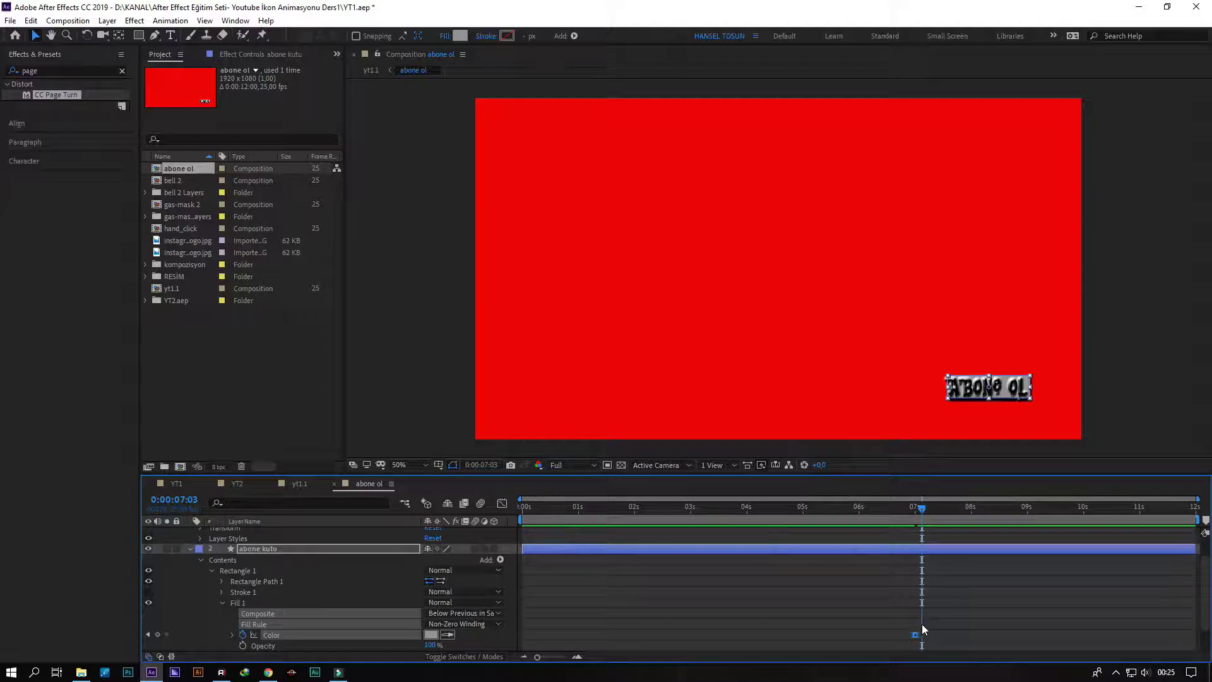
click(915, 635)
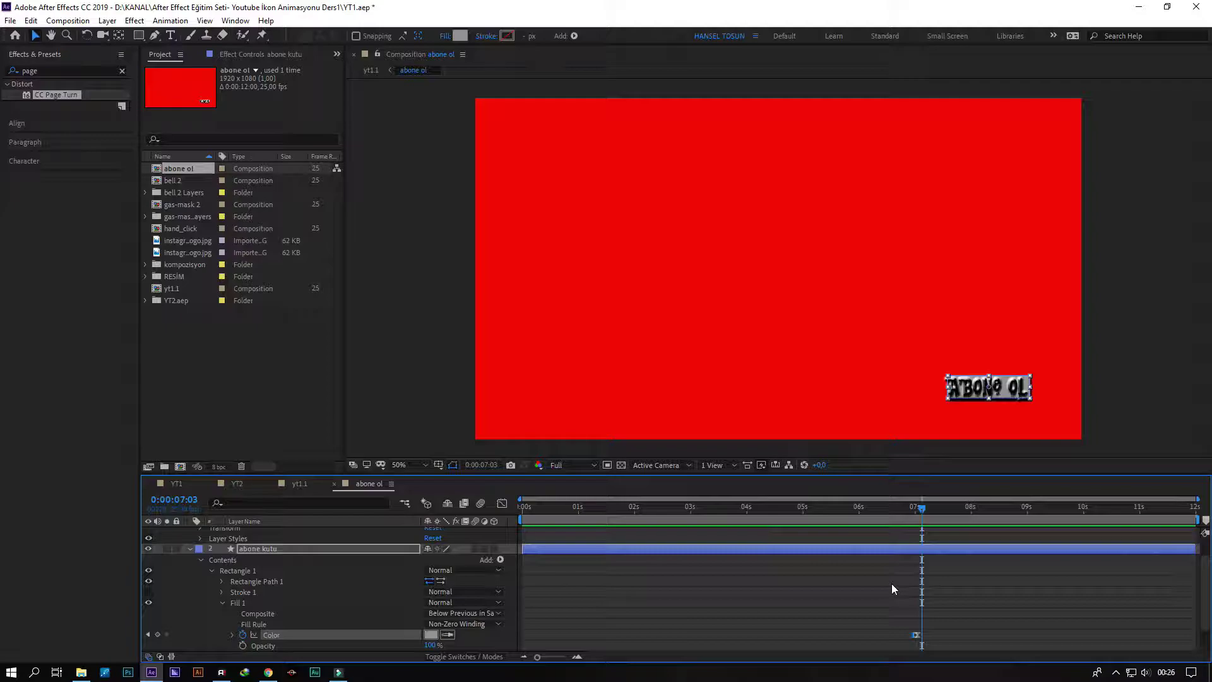
key(ctrl+v)
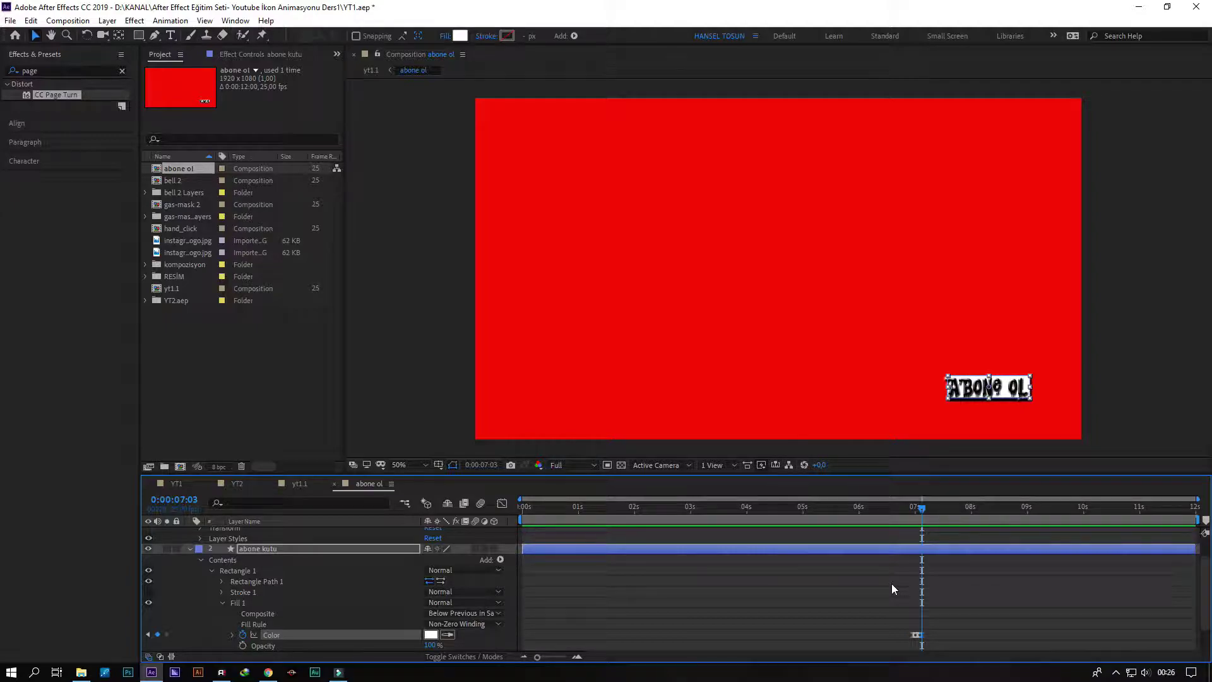
Scrub through the button's color change and play the hand's click in yt1.1 from 0:00:06:00.
click(907, 509)
drag(907, 508, 921, 509)
click(301, 484)
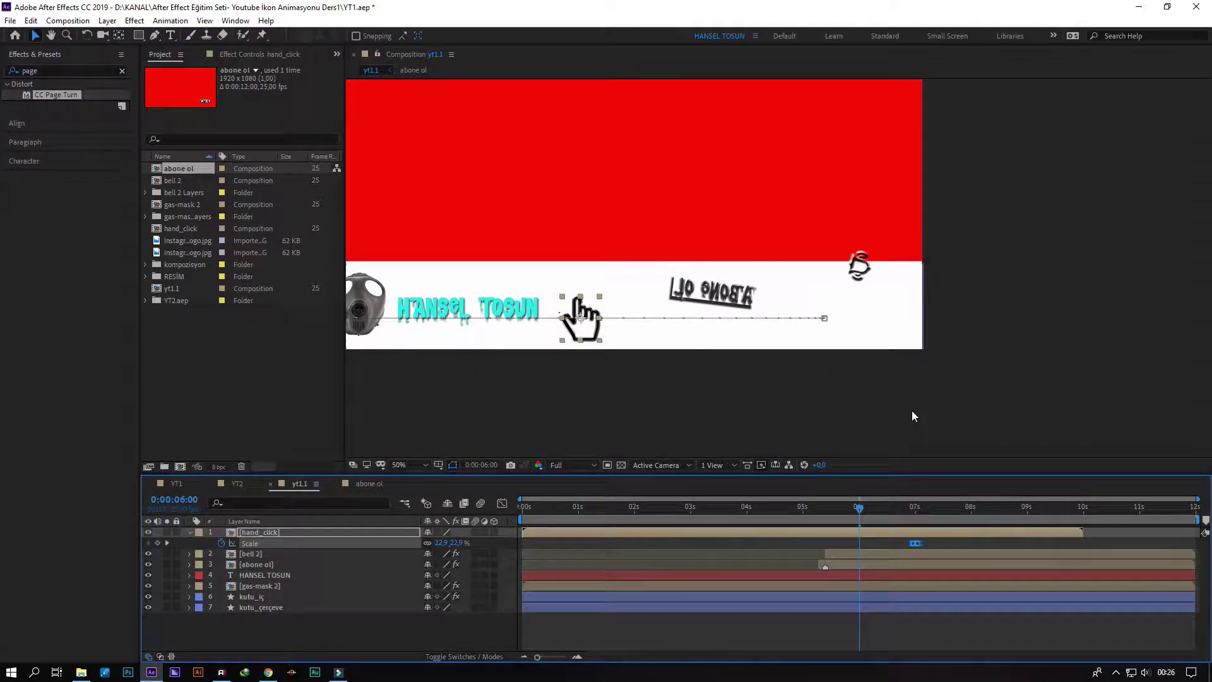
key(space)
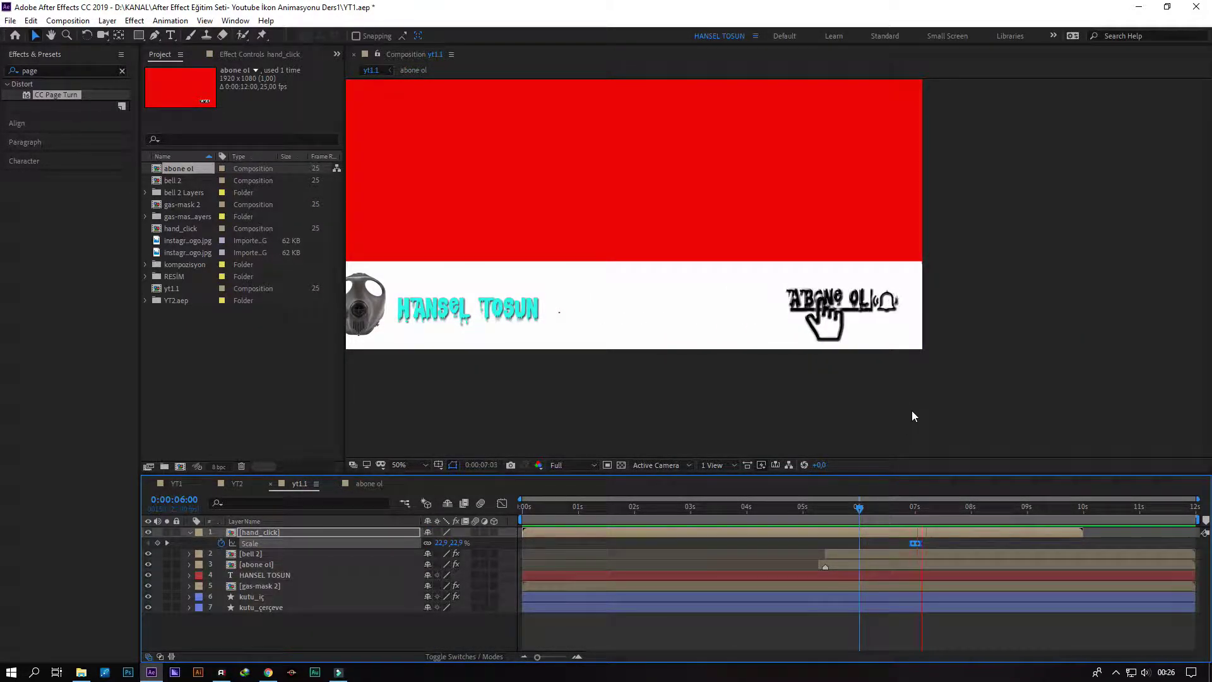
key(space)
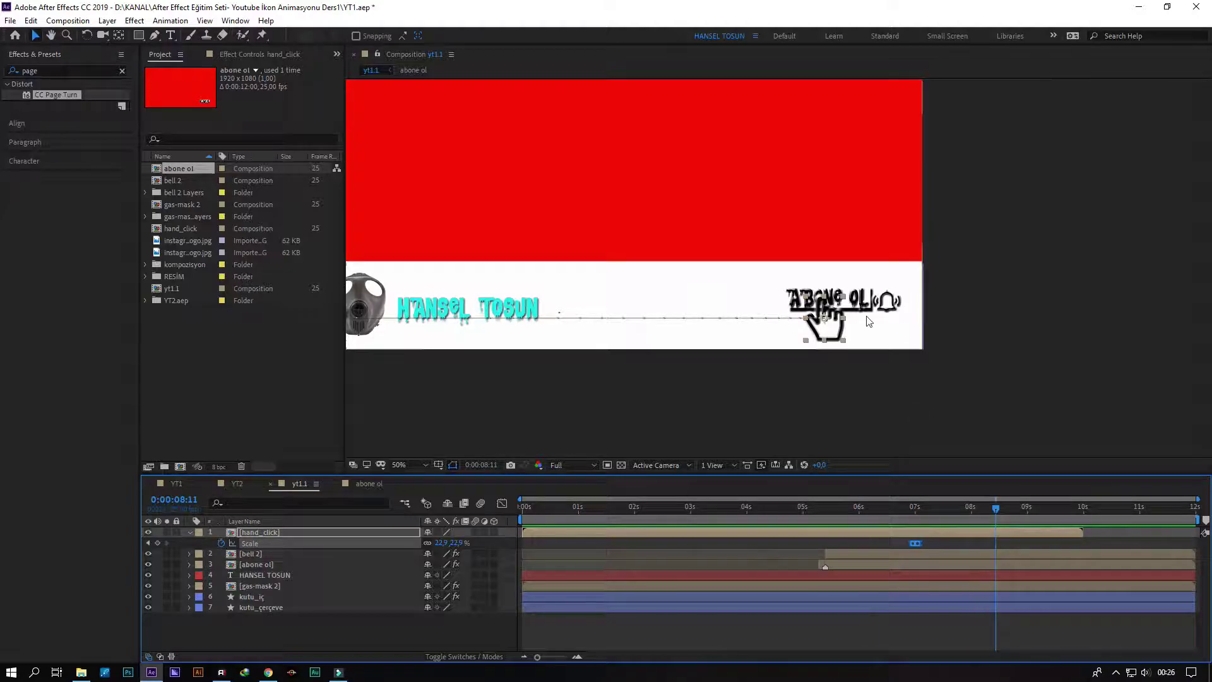
Spread the second and third Color keyframes in abone ol further apart on the timeline and preview the change from 0:00:06:11.
click(368, 484)
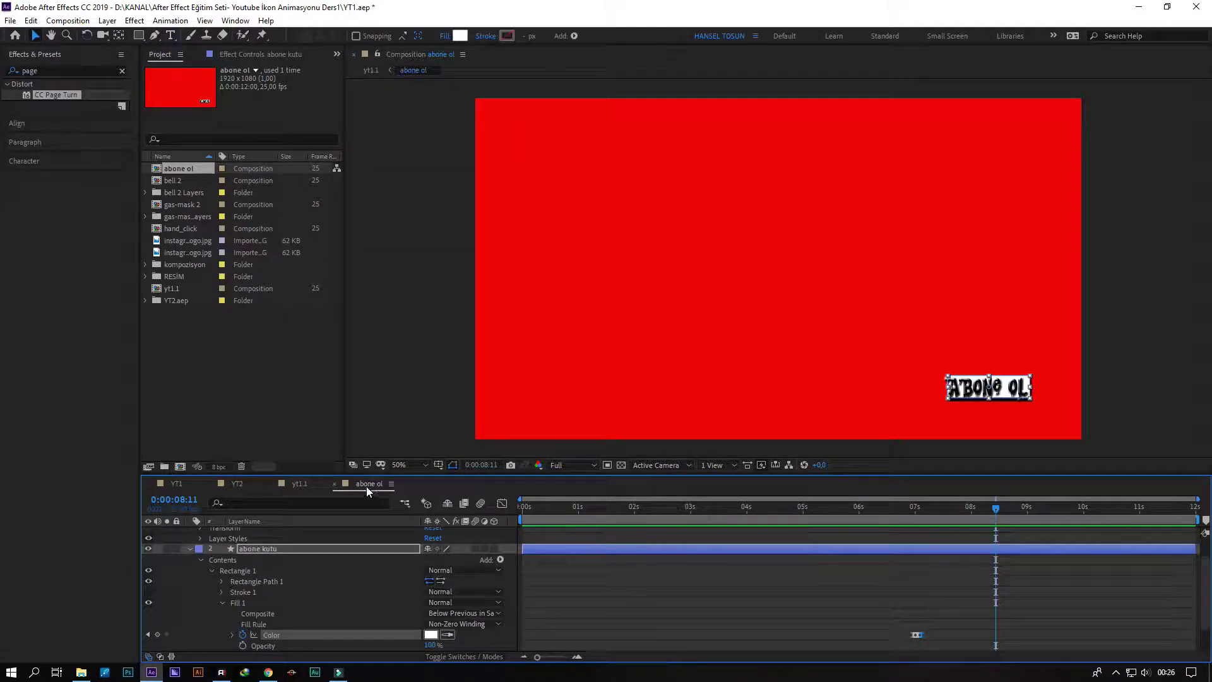
click(918, 634)
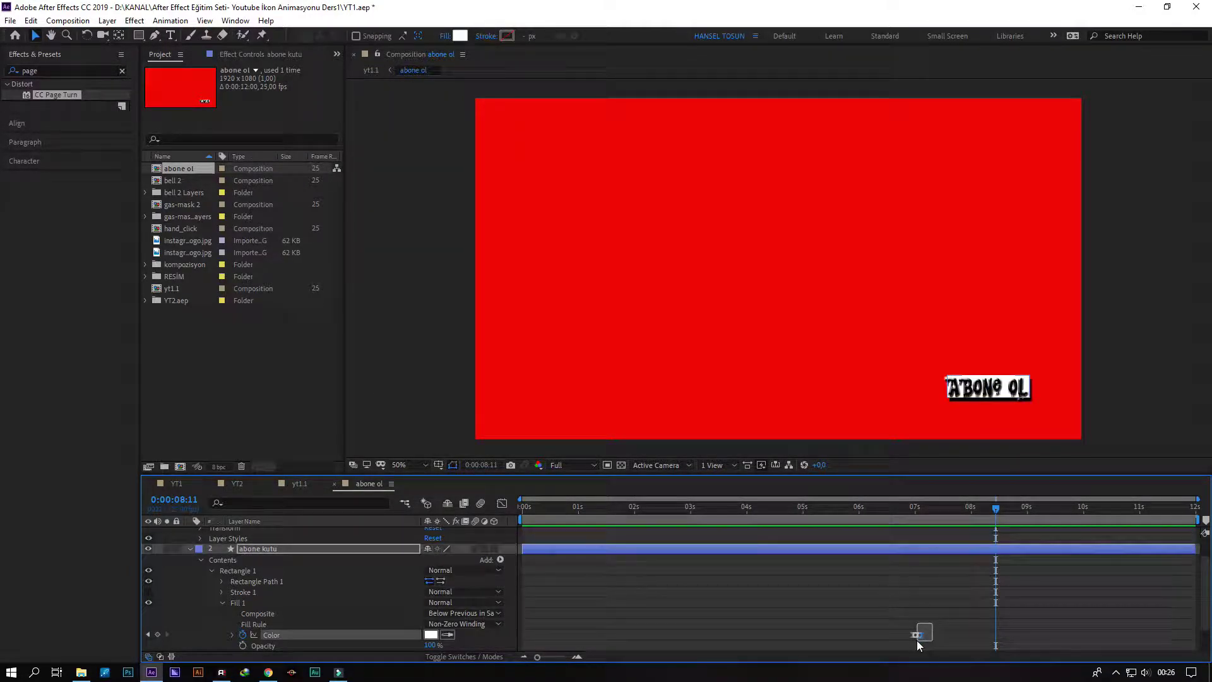
click(921, 612)
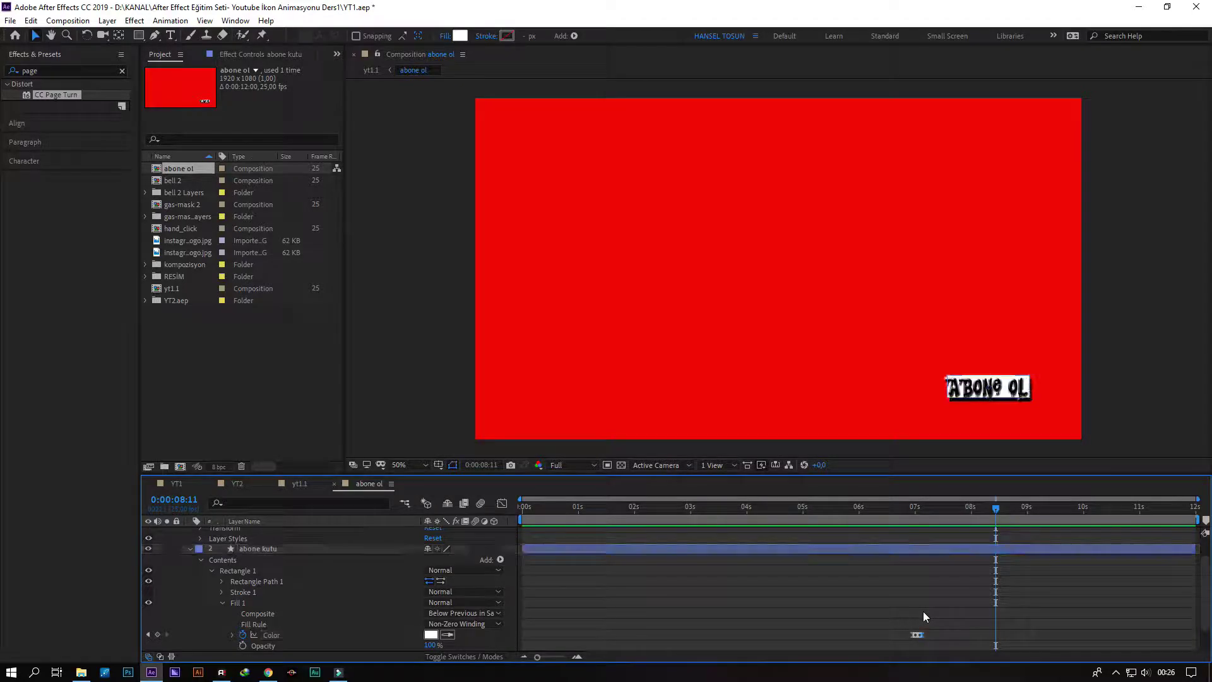
click(917, 634)
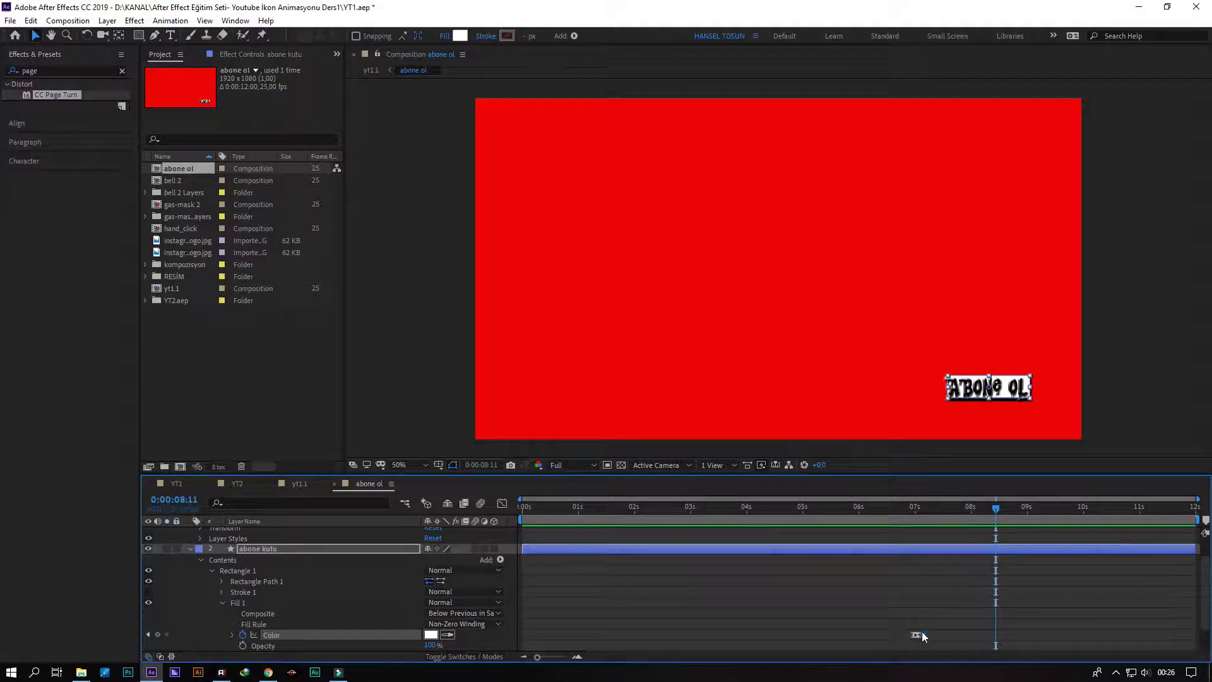
click(916, 637)
click(883, 509)
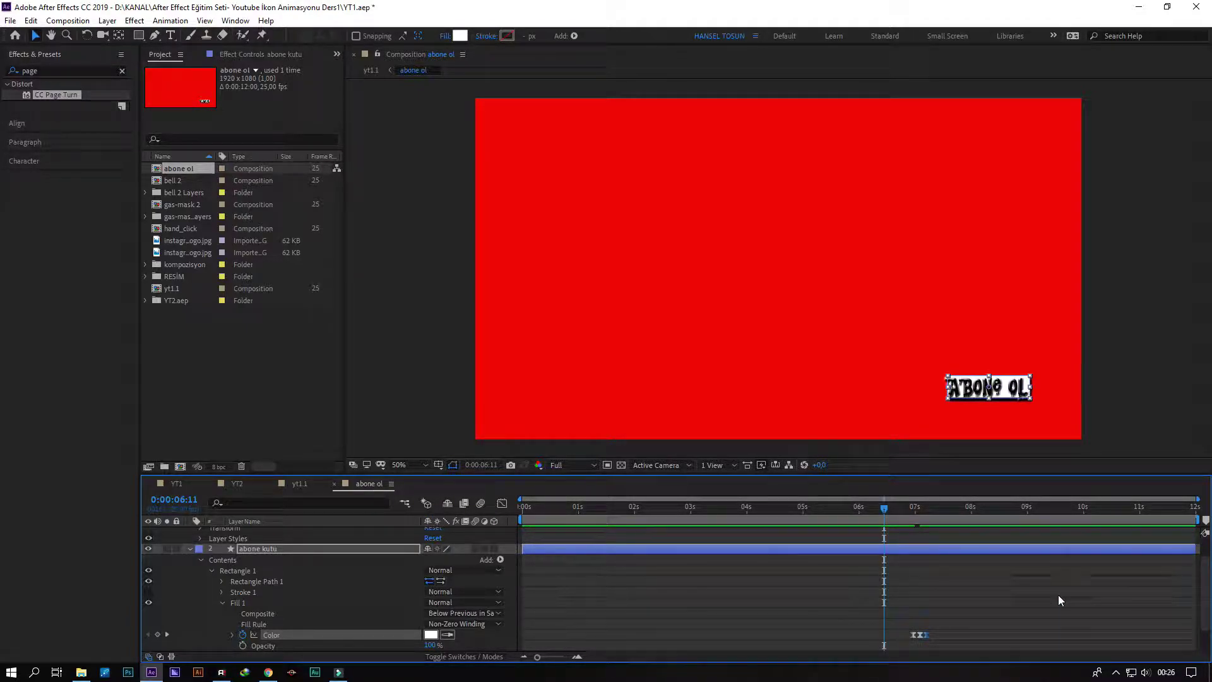
key(space)
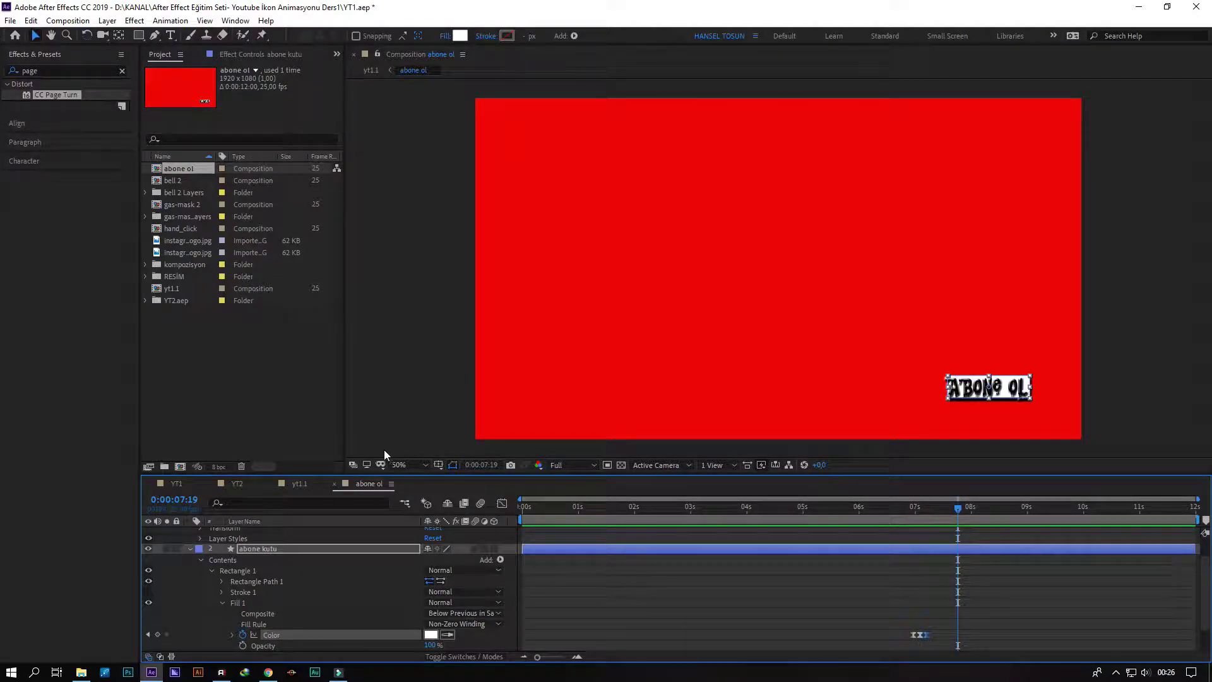
Play the click in yt1.1 from 0:00:06:07 and examine the hand_click Scale curve in the Graph Editor.
click(306, 483)
click(897, 510)
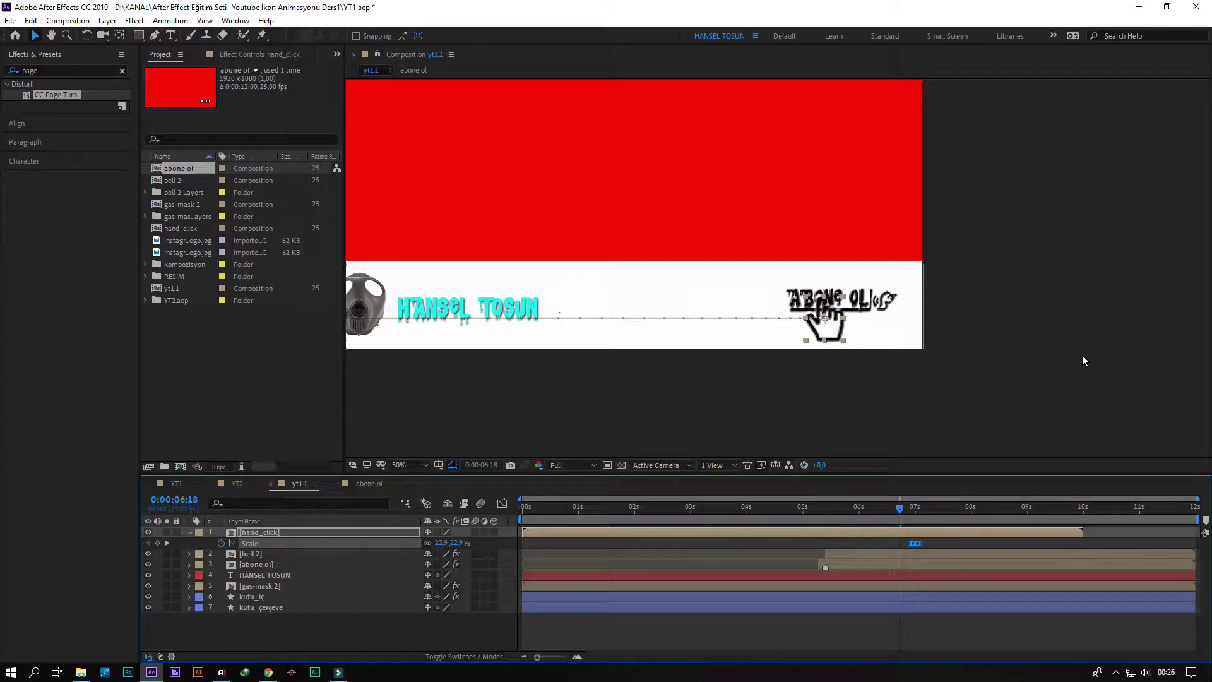
click(874, 515)
key(space)
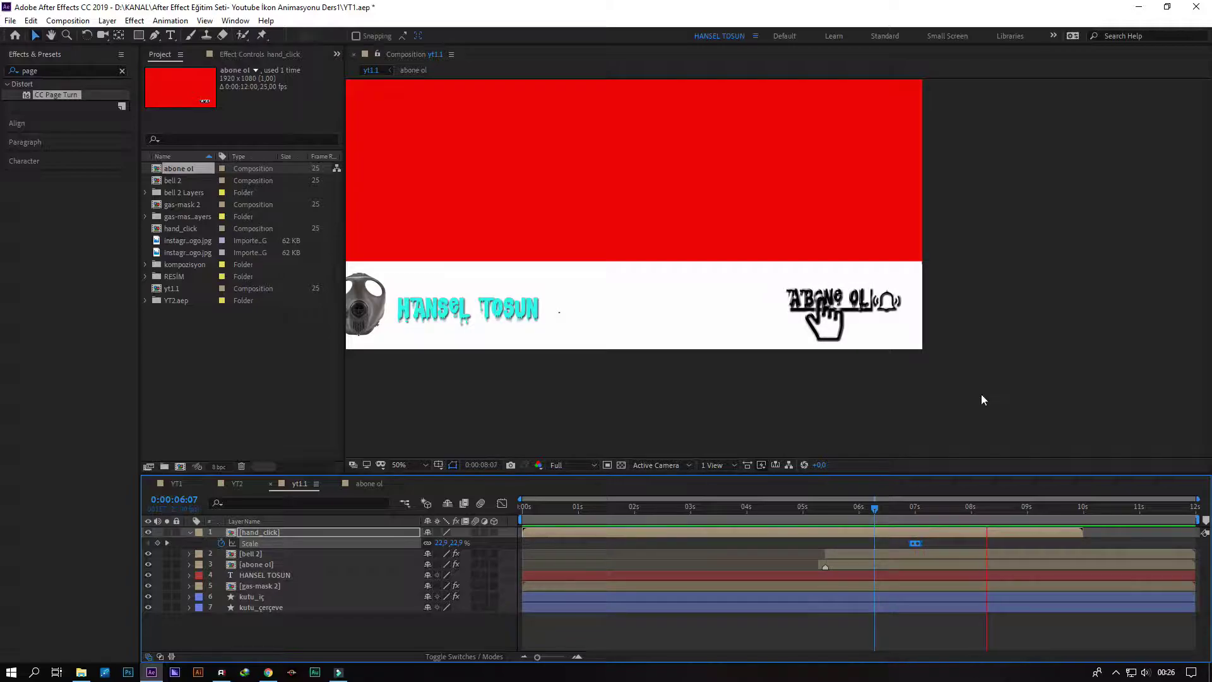
click(501, 503)
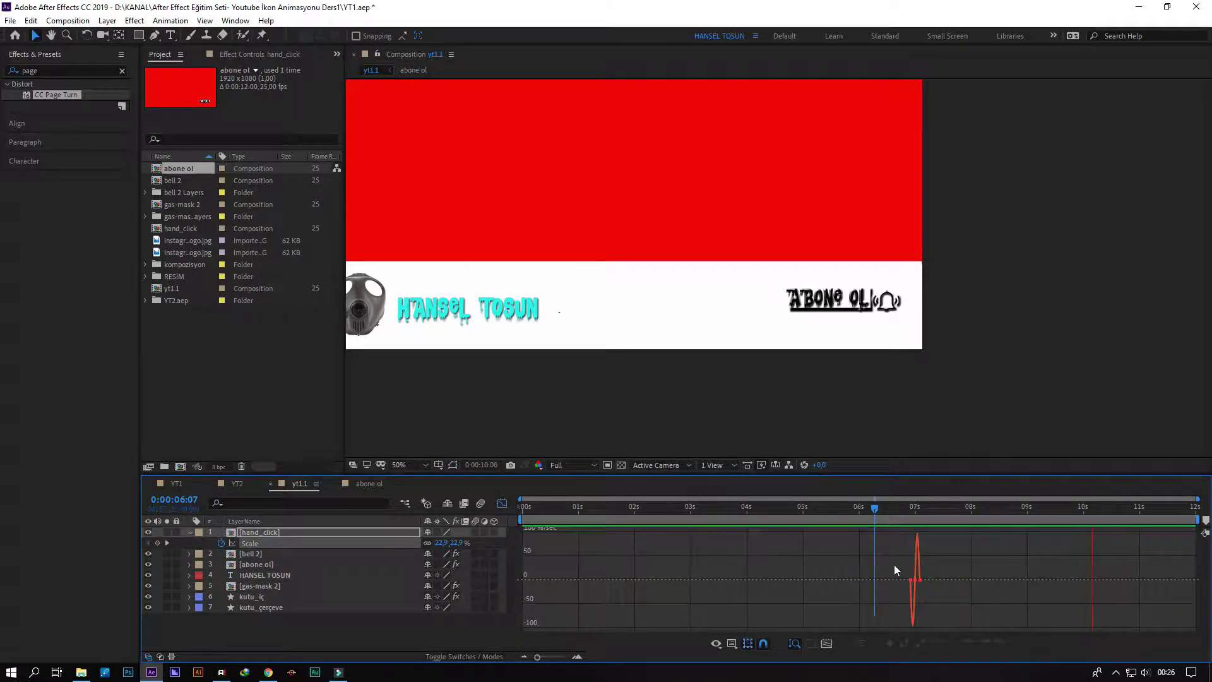
click(501, 503)
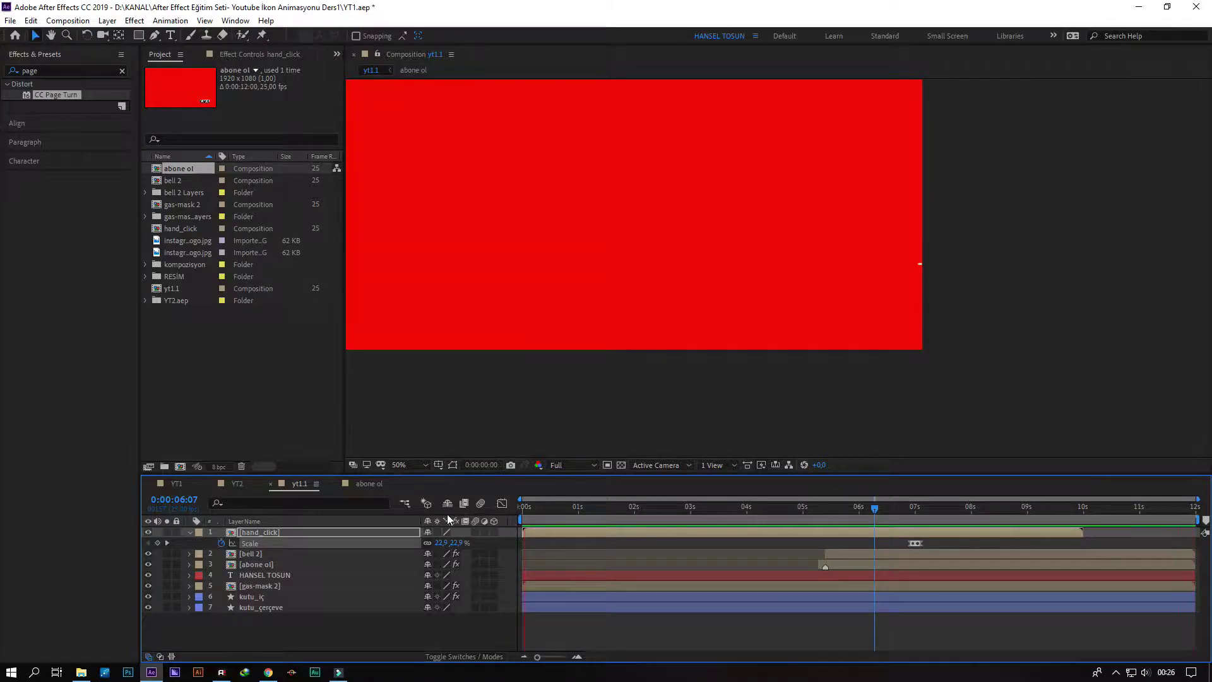
In abone ol, shift the second and third Color keyframes forward in time and widen the gap between them.
click(365, 483)
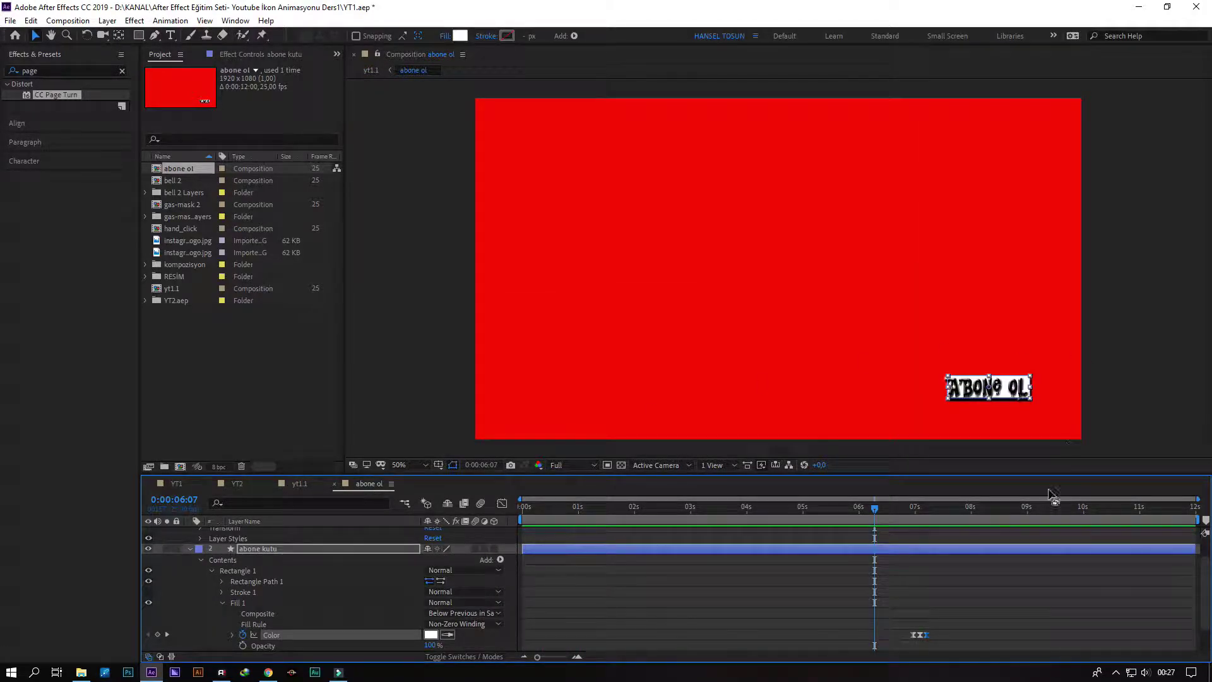
click(924, 635)
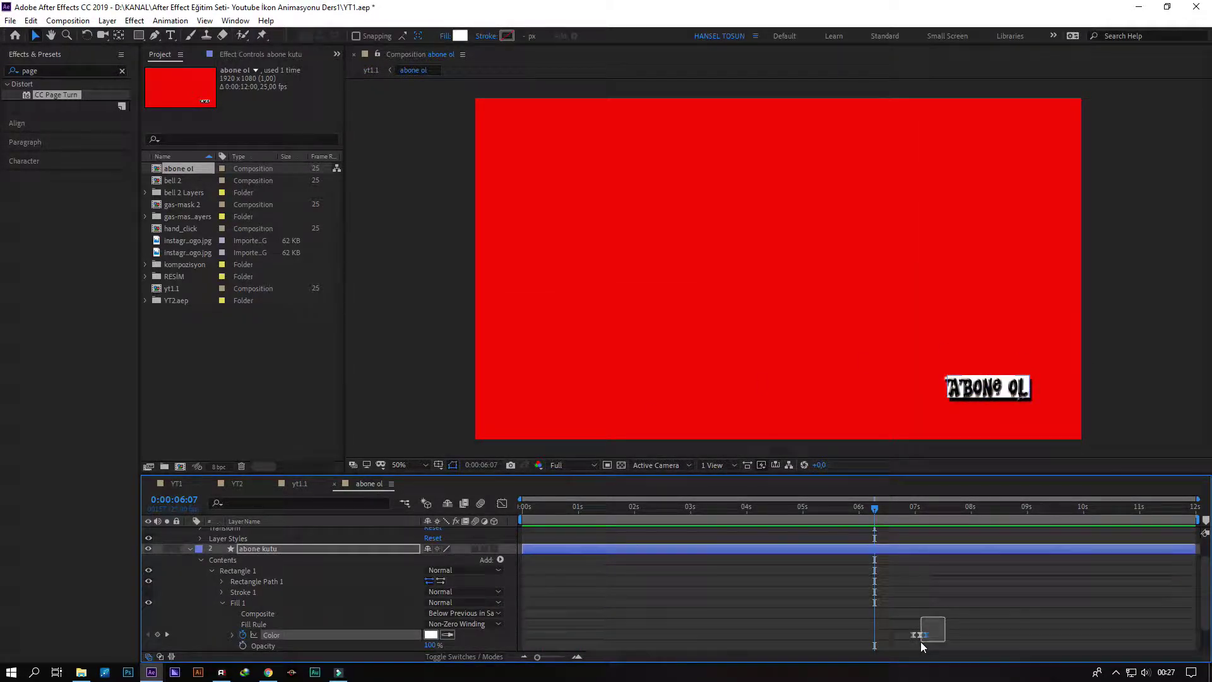
mouse_move(923, 638)
mouse_down()
mouse_move(930, 611)
mouse_move(918, 641)
mouse_up()
click(919, 644)
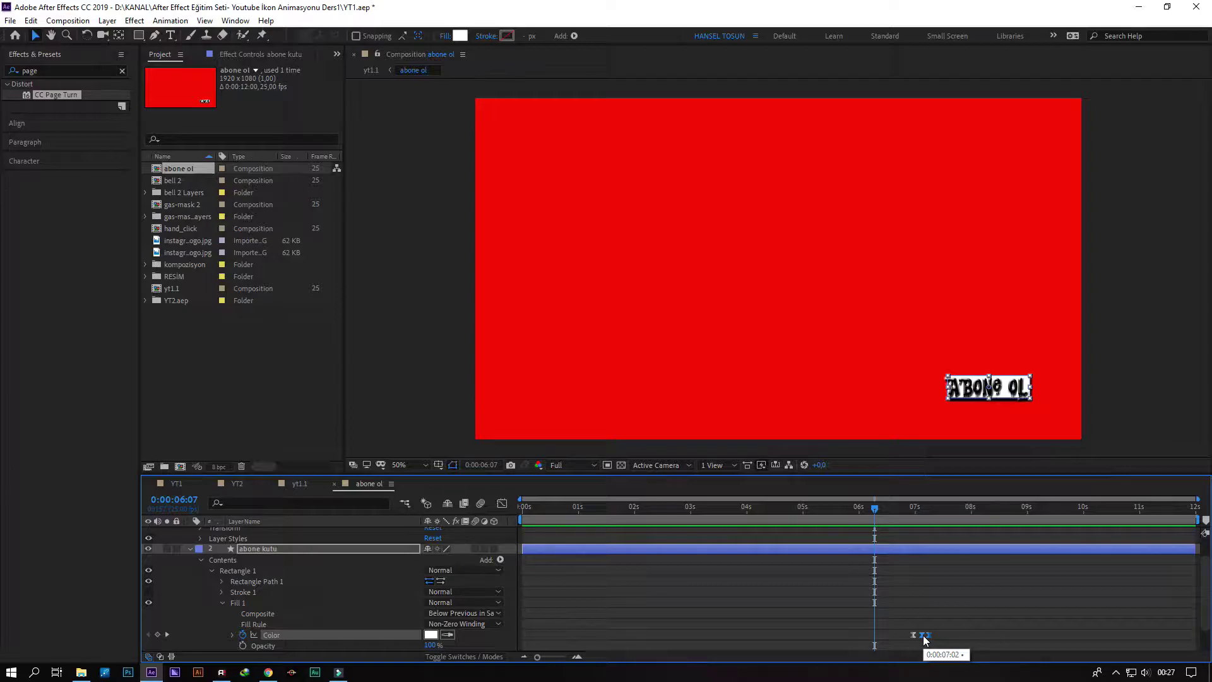
click(944, 621)
click(928, 634)
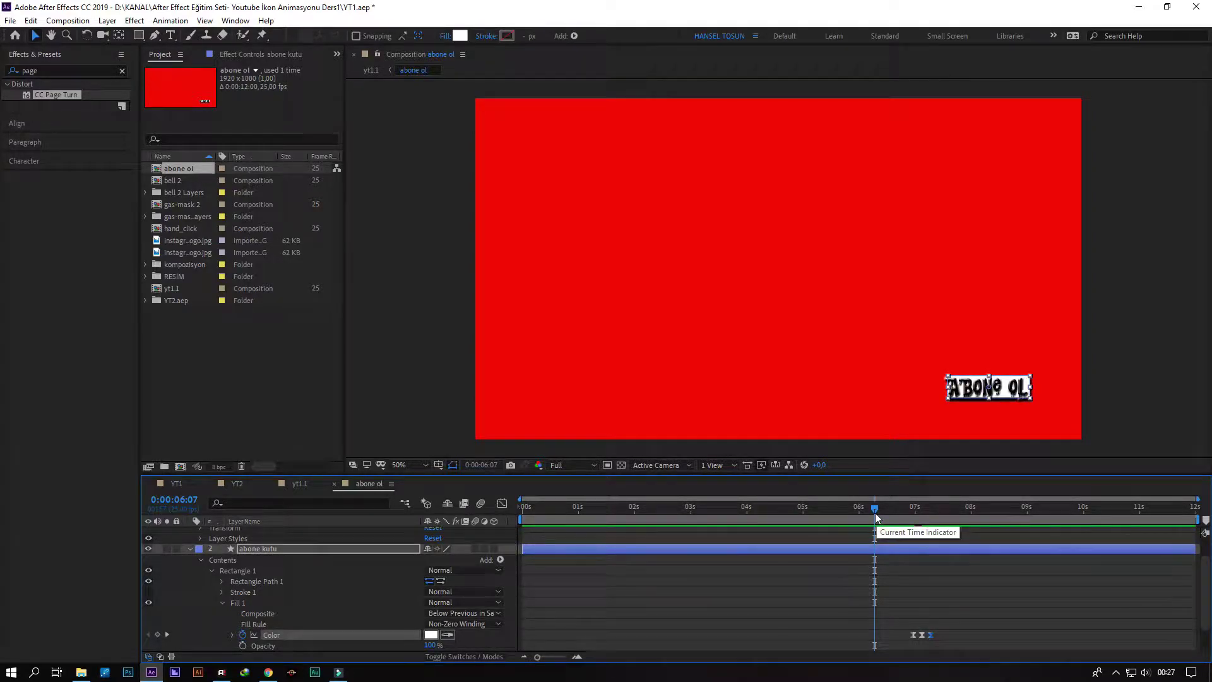
In abone ol, move the second and third Color keyframes further forward, widen their gap, and preview the flash from 0:00:06:09.
key(h)
key(space)
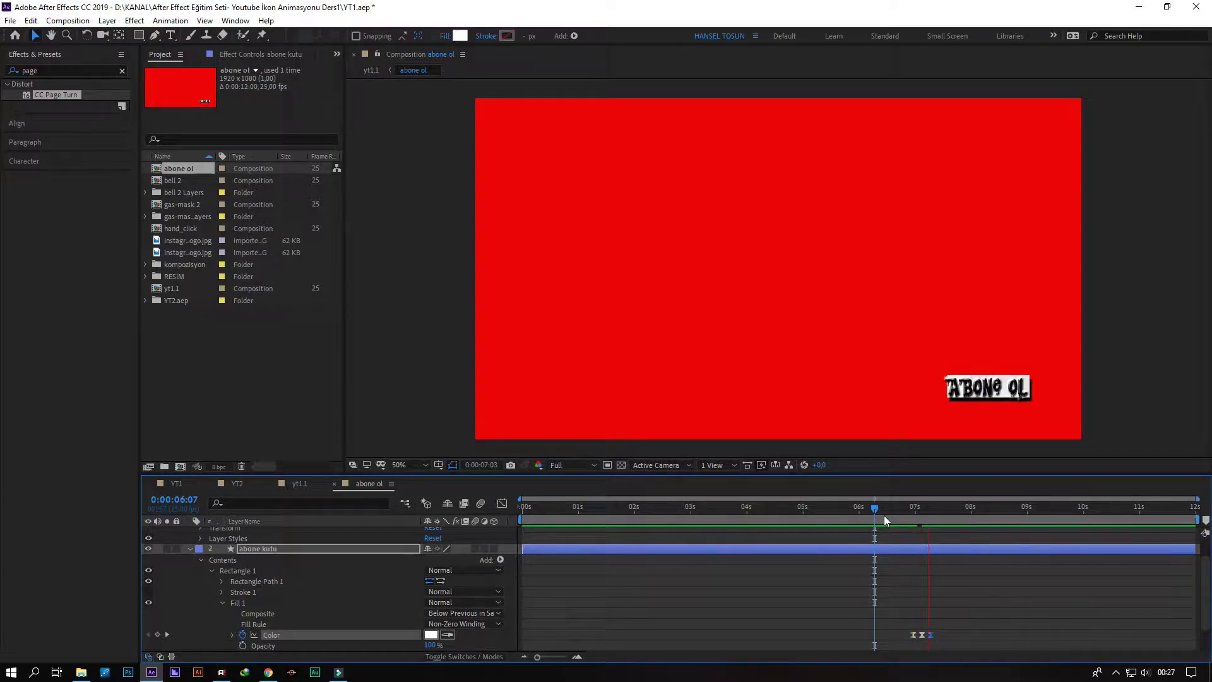
key(space)
mouse_move(937, 617)
mouse_down()
mouse_move(919, 644)
mouse_move(926, 635)
mouse_up()
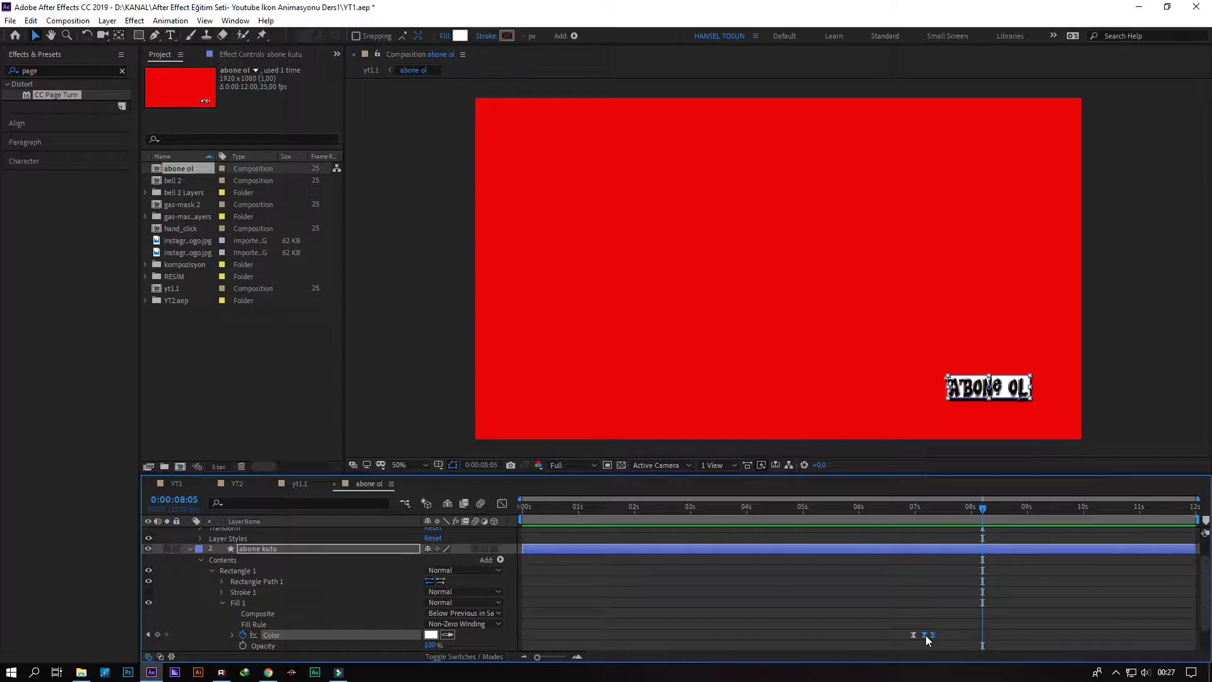
click(934, 632)
click(933, 634)
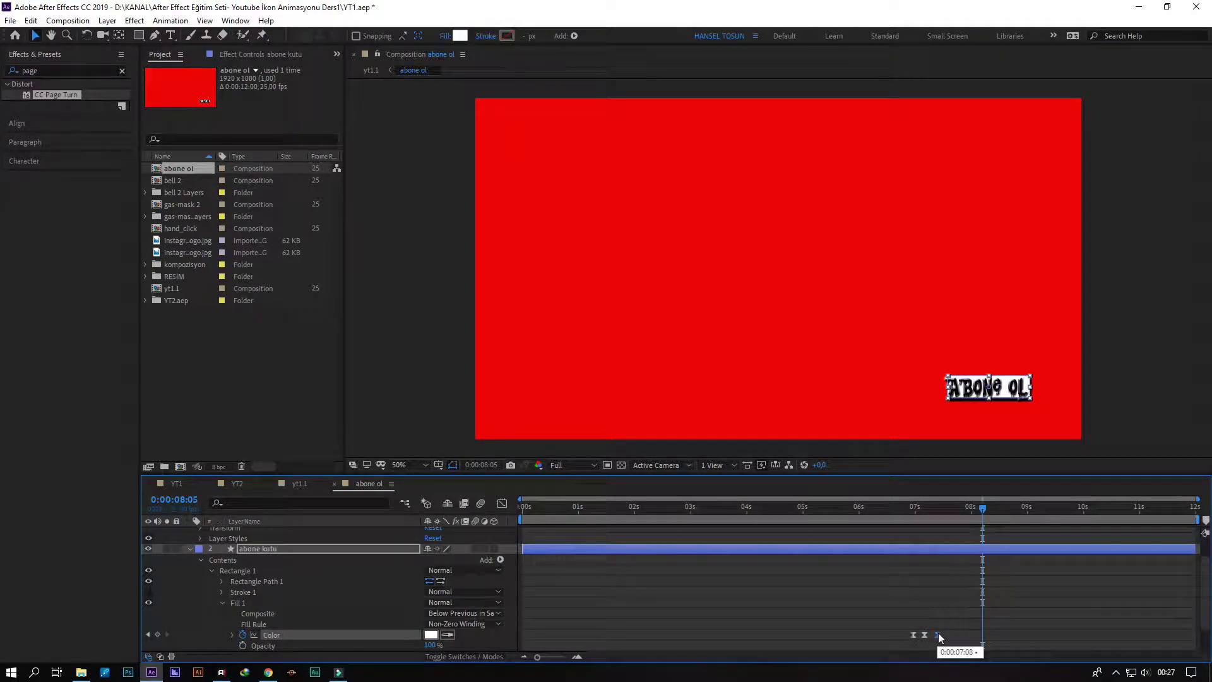
click(880, 509)
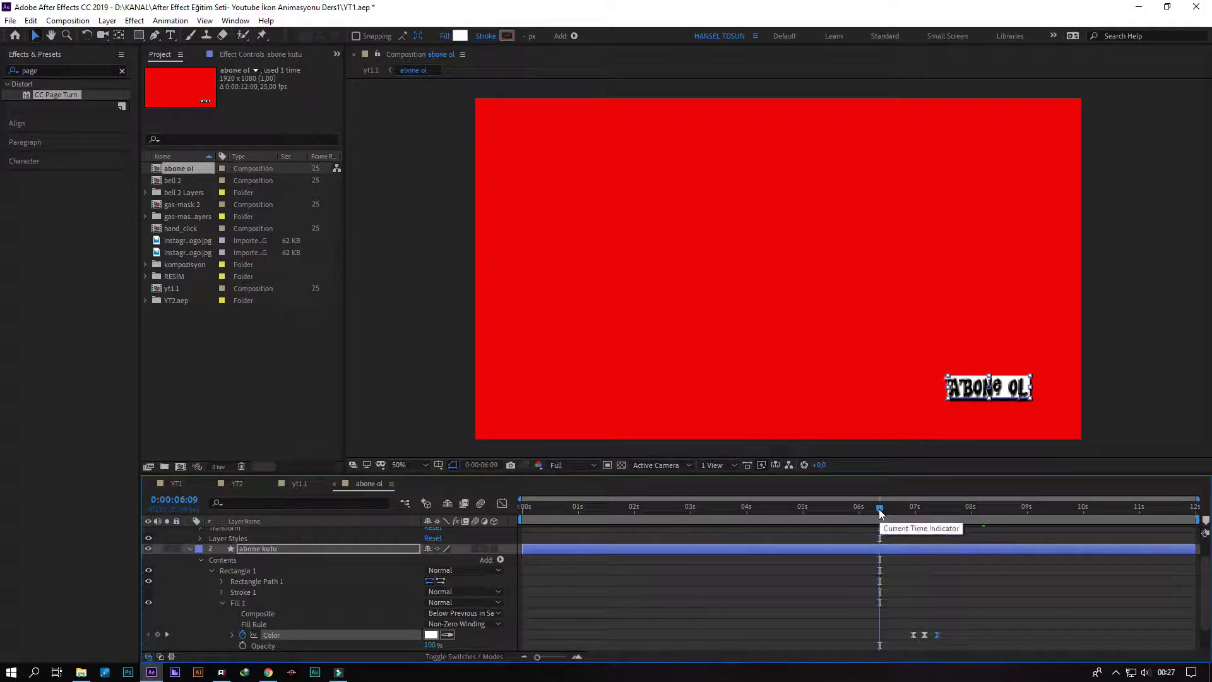
key(space)
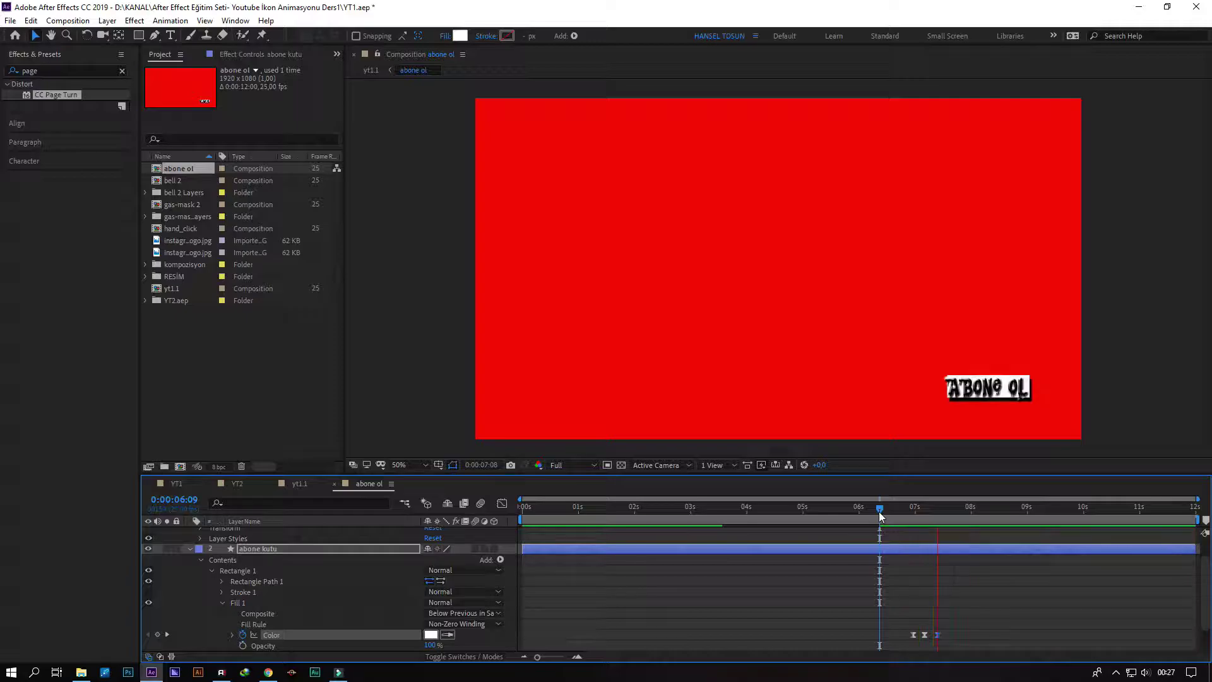
key(space)
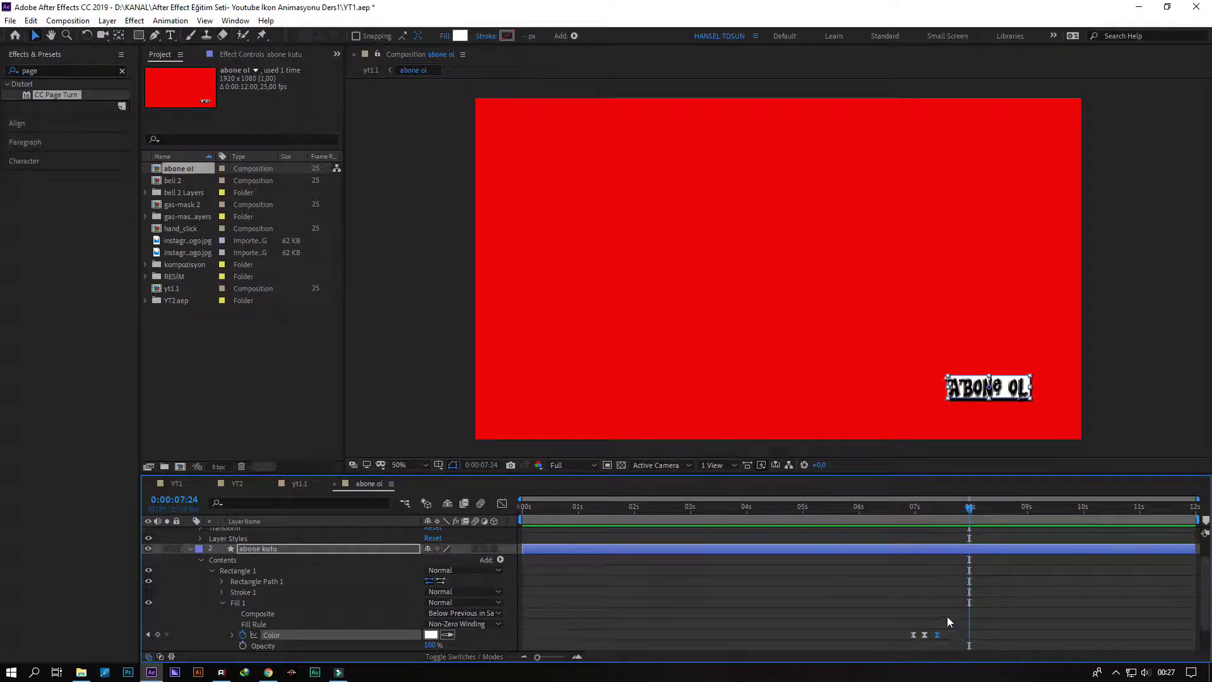
Shift the second and third Color keyframes of abone kutu slightly forward in time together, moving the third a little further.
shift+click(924, 633)
drag(924, 634, 928, 634)
click(933, 622)
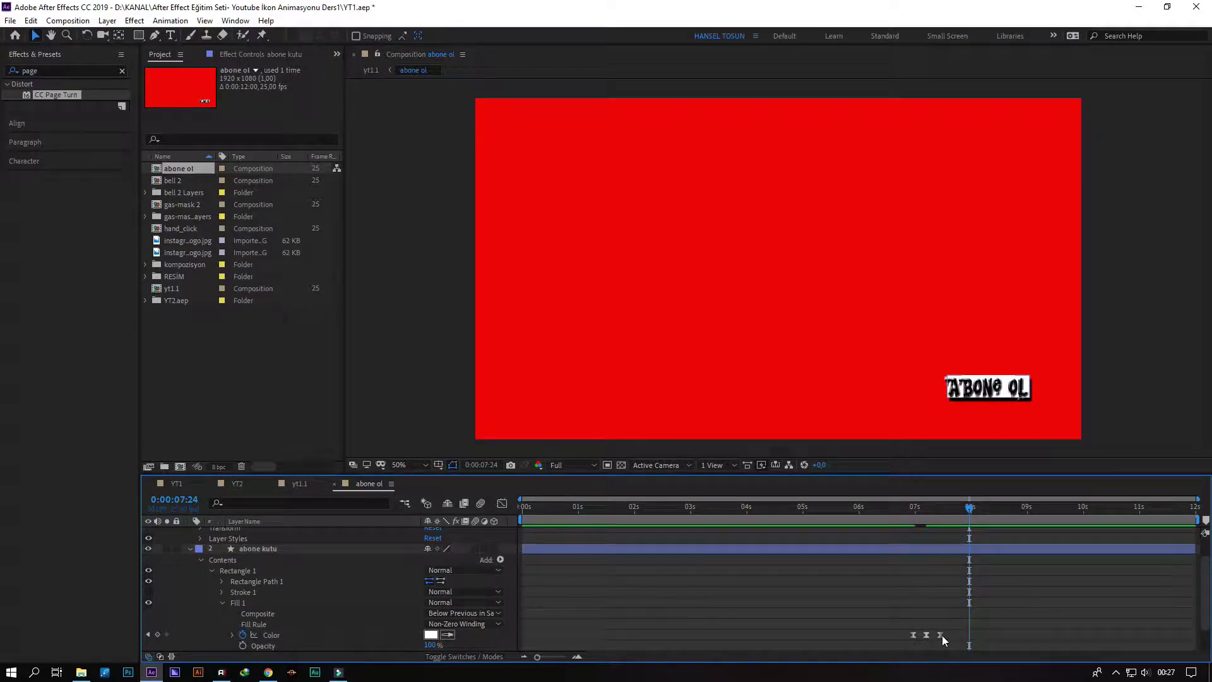
click(942, 635)
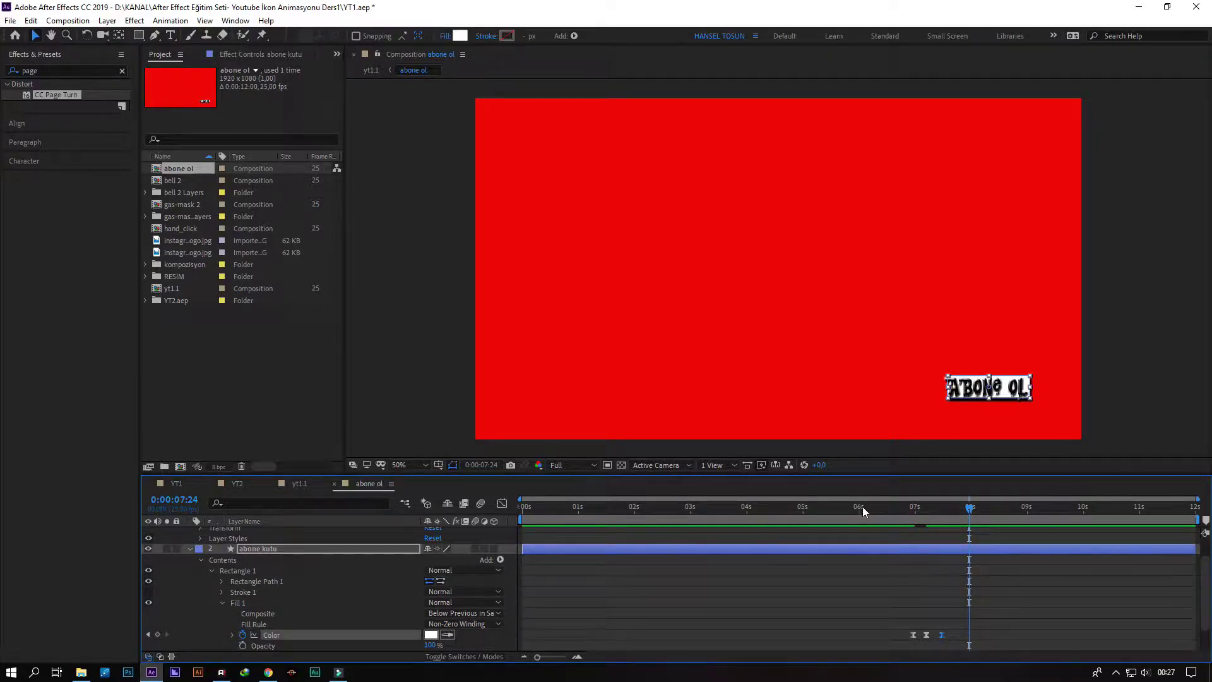
Play the hand's click and the button's color flash in yt1.1 from 0:00:05:19.
click(299, 483)
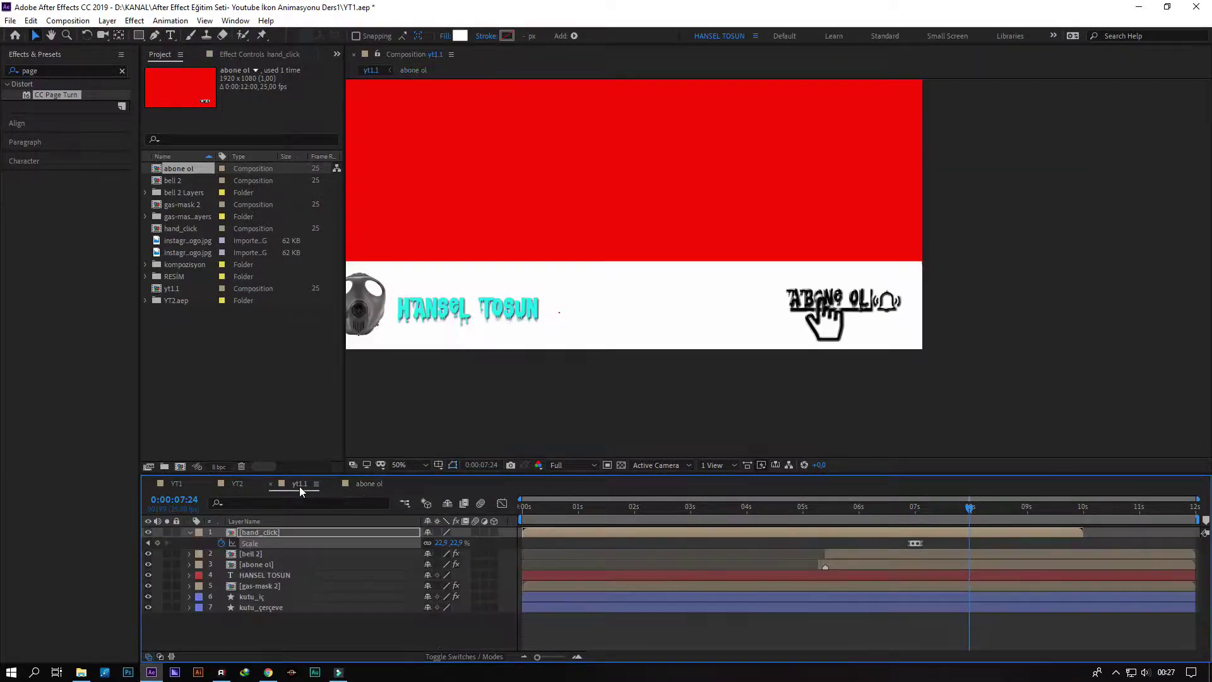
click(844, 507)
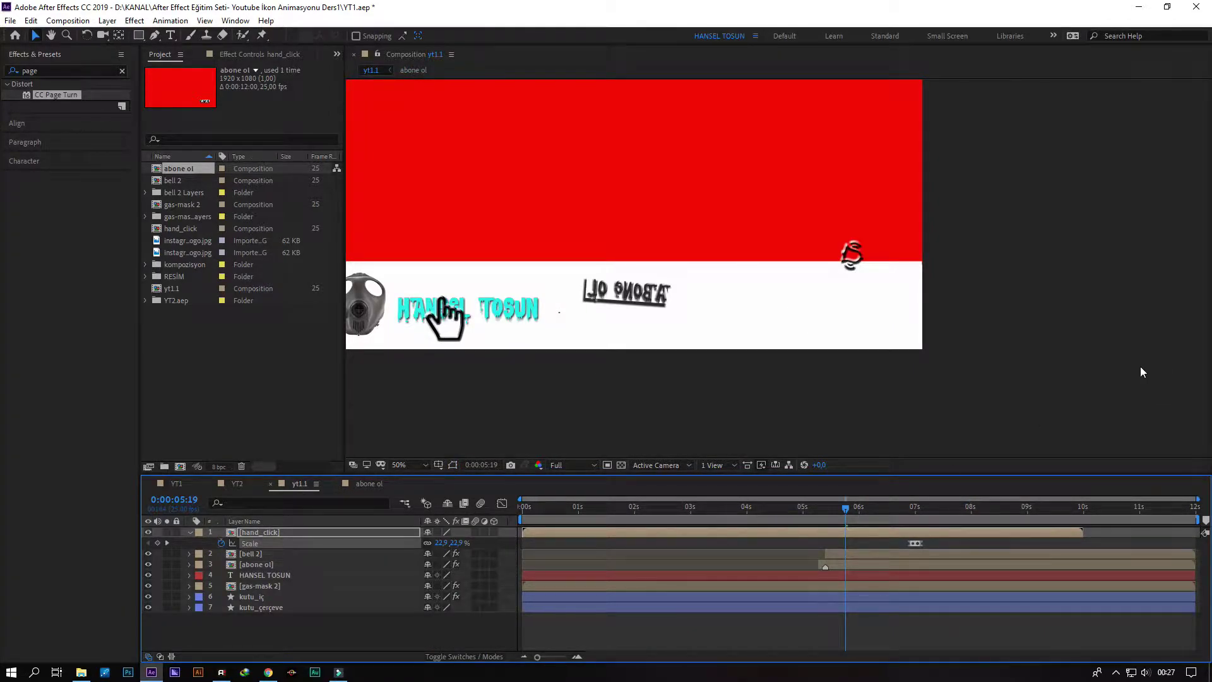
key(space)
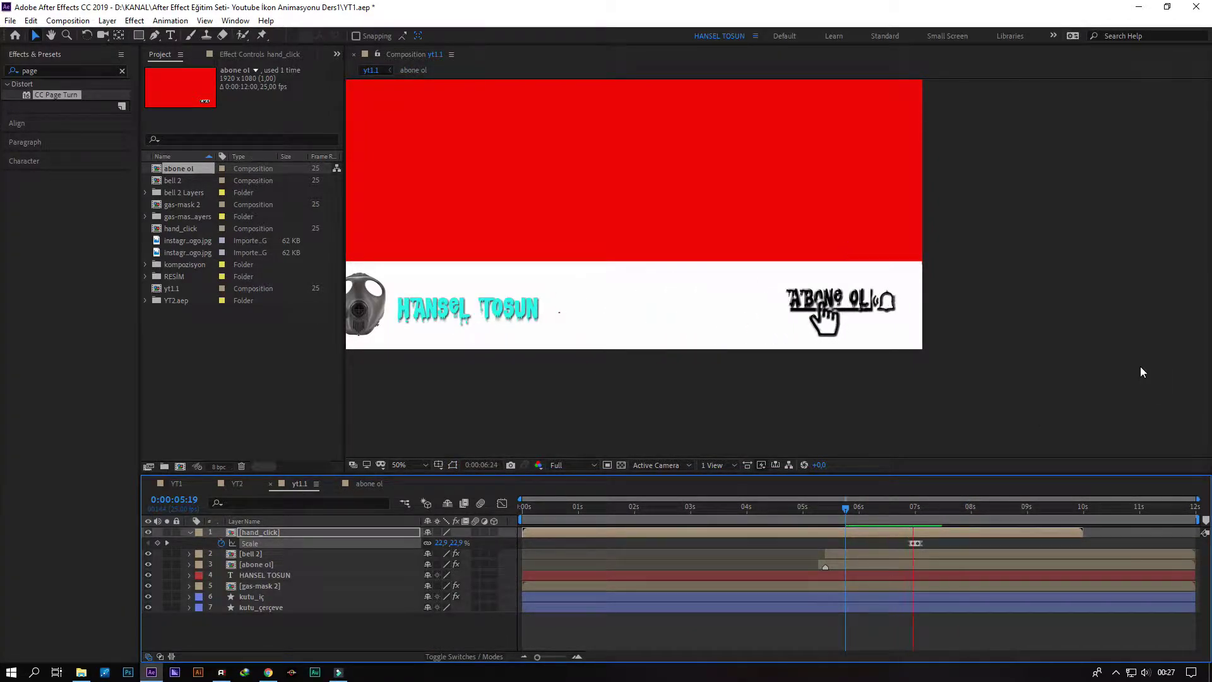
key(space)
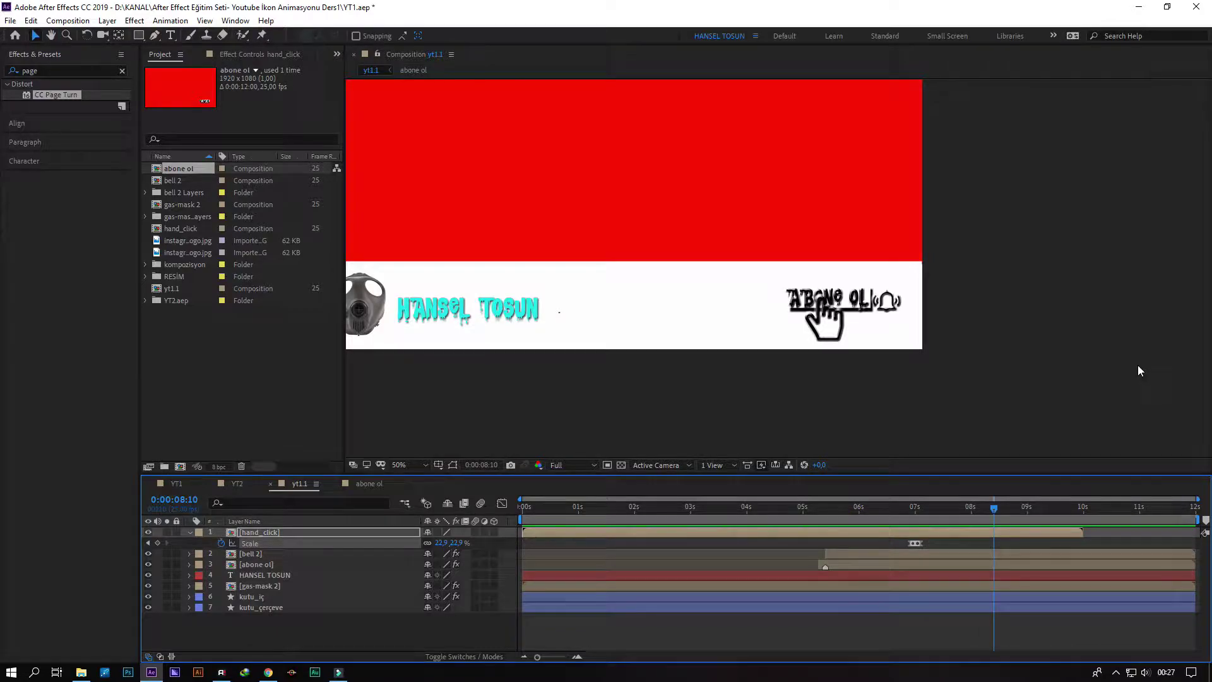
Back in abone ol, delay the second and third Color keyframes a few more frames and preview from 0:00:05:23.
click(373, 484)
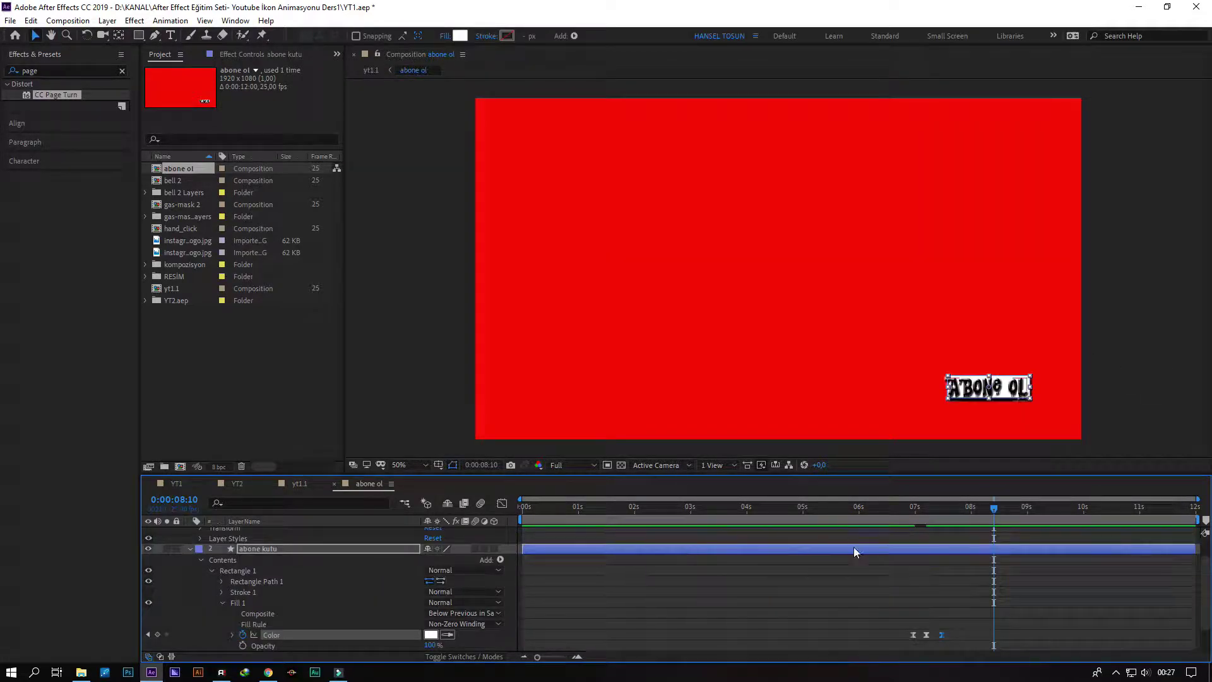
drag(961, 610, 928, 633)
click(945, 635)
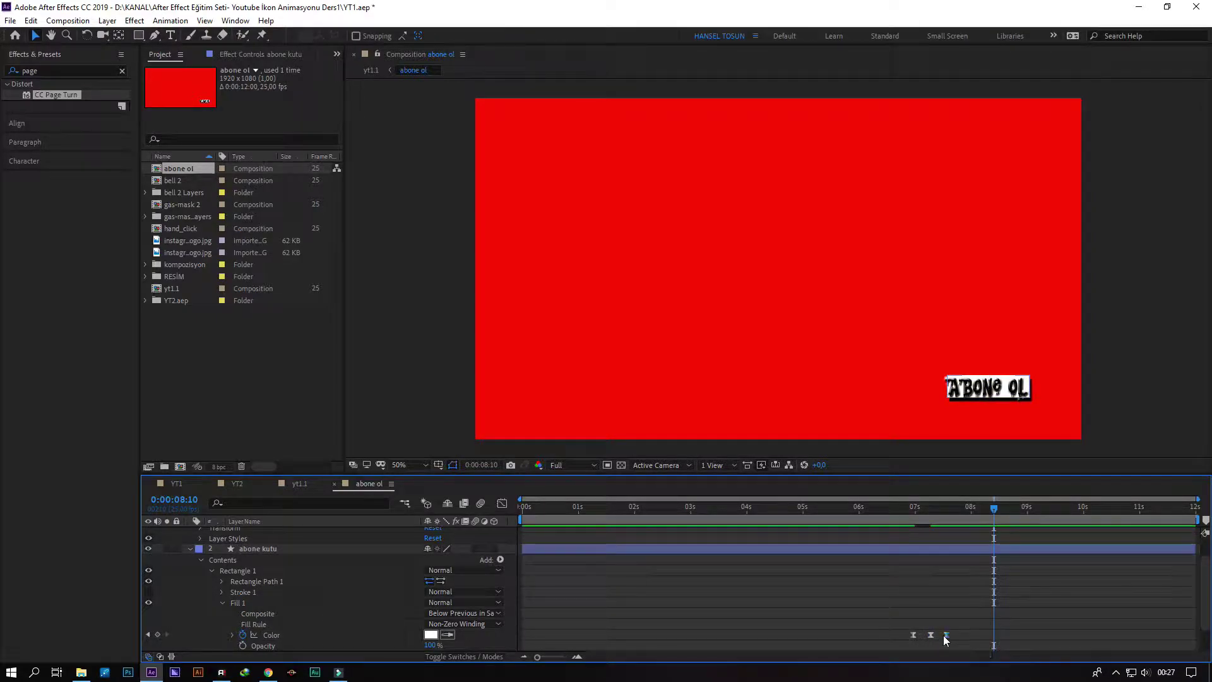
double_click(945, 635)
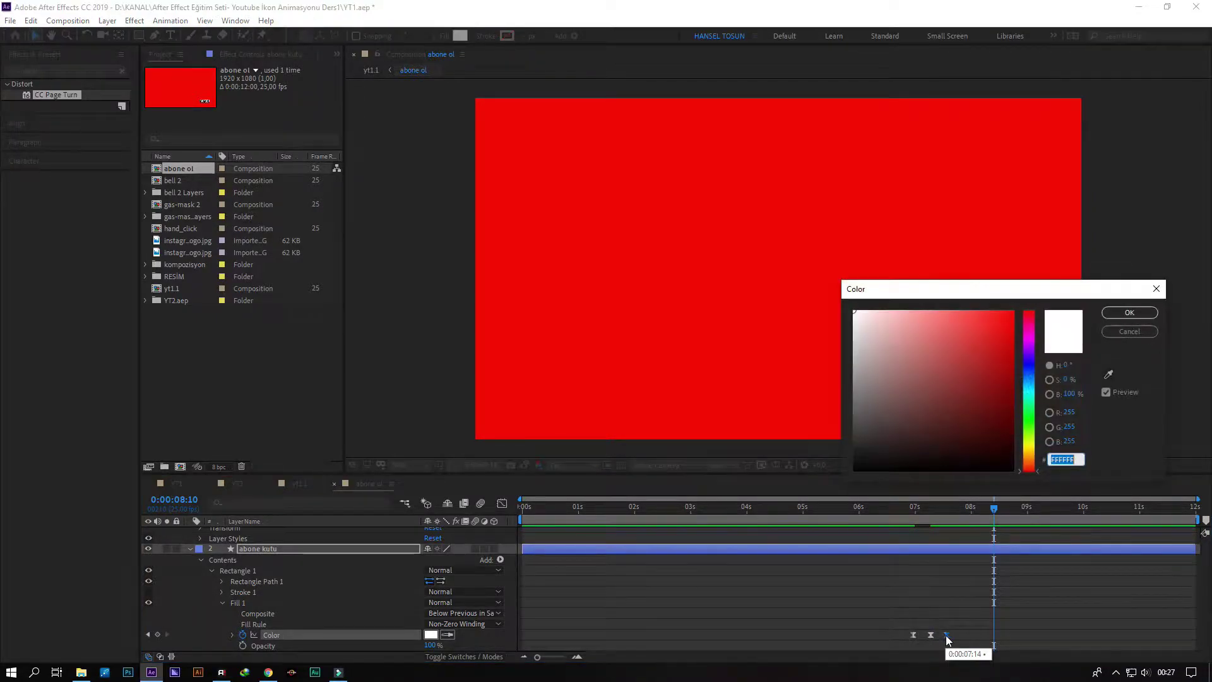
click(1161, 288)
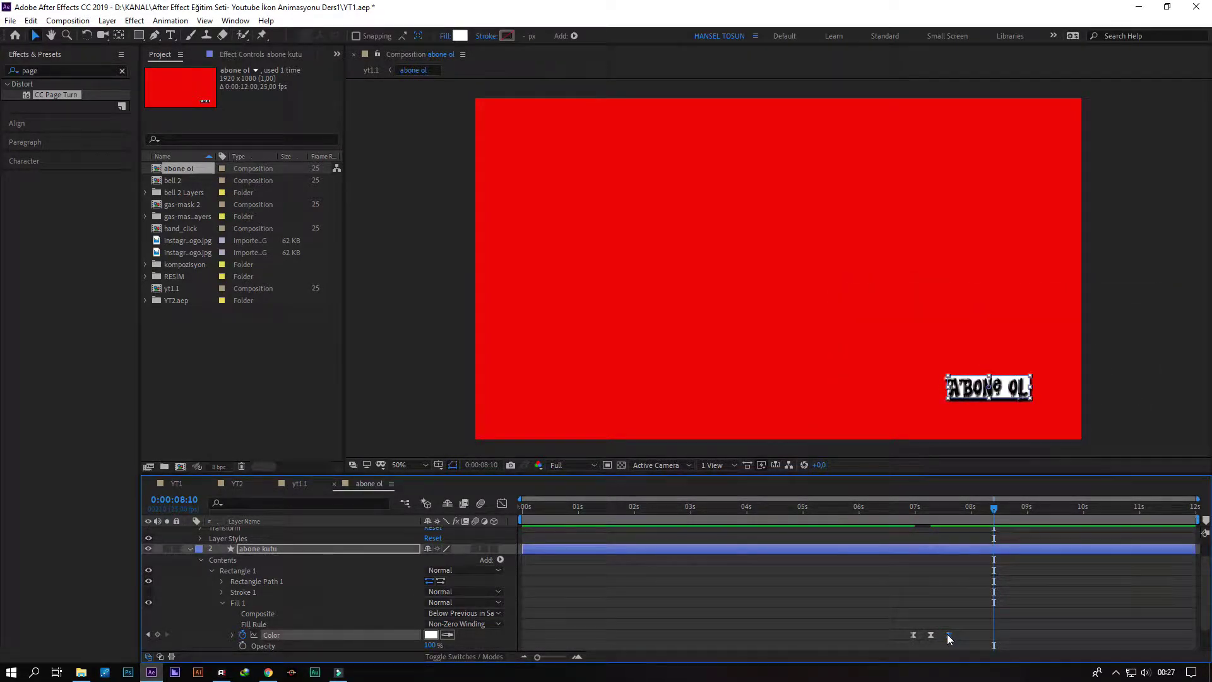
click(854, 514)
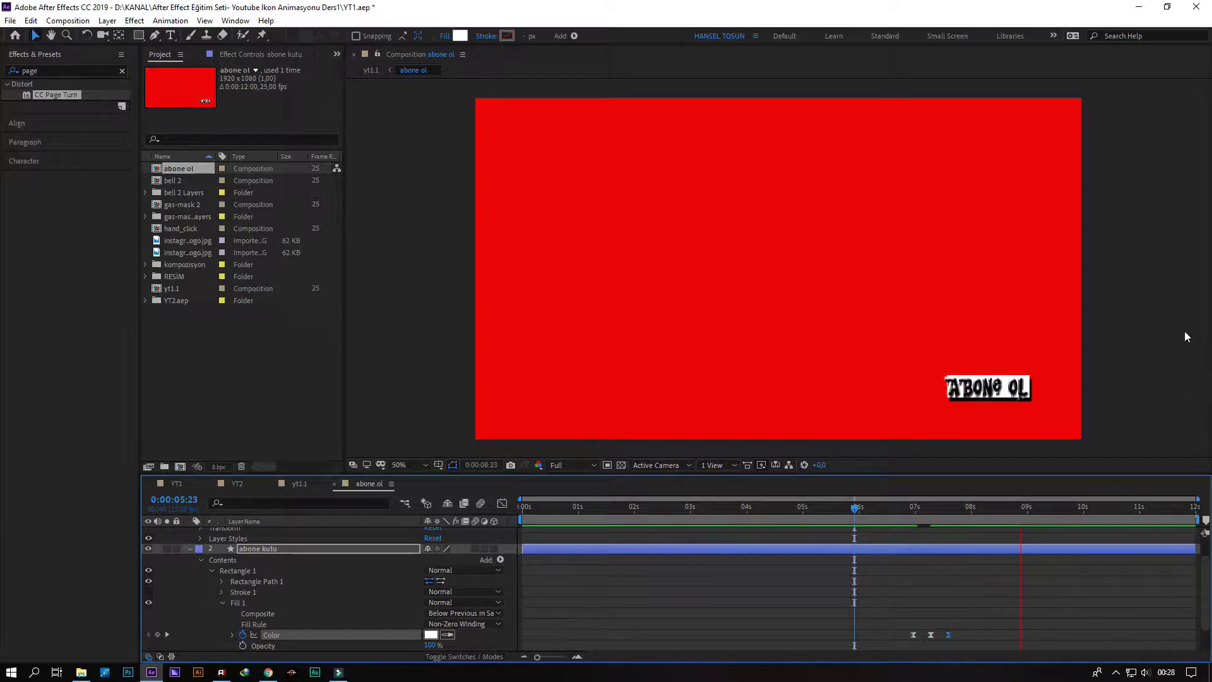
Move the third Color keyframe to just before the 8-second mark and nudge the second slightly forward, previewing the flash from 0:00:06:11.
click(951, 509)
drag(949, 635, 955, 635)
click(885, 519)
key(space)
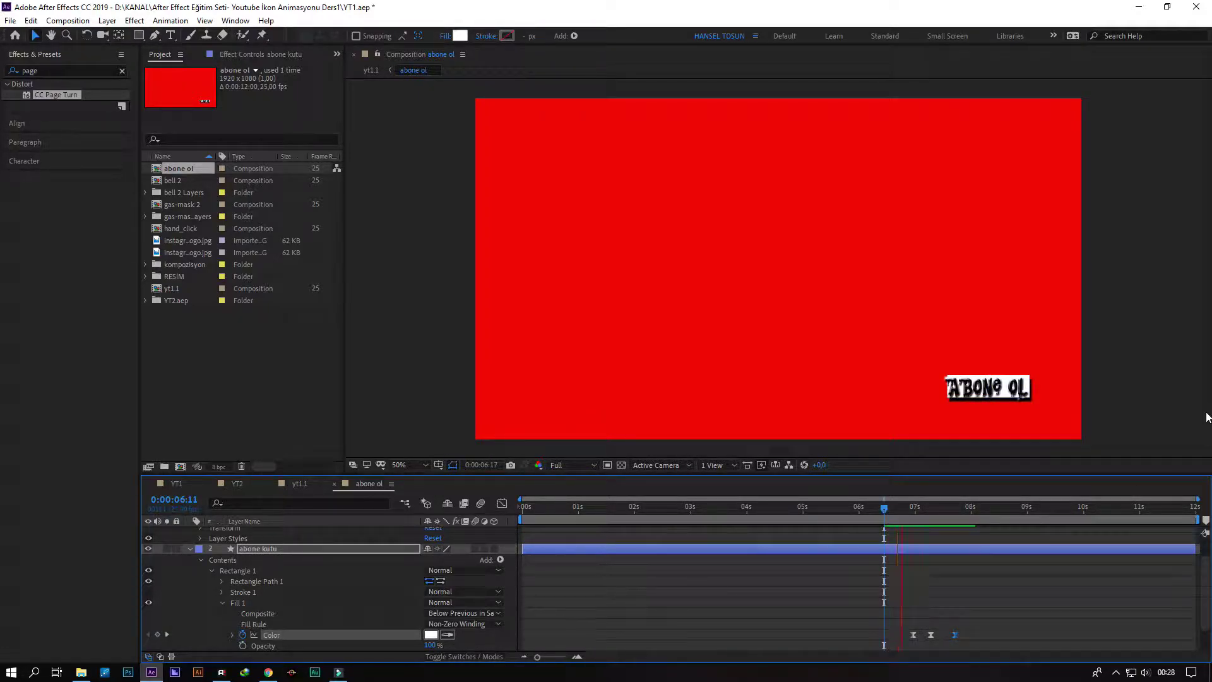
key(space)
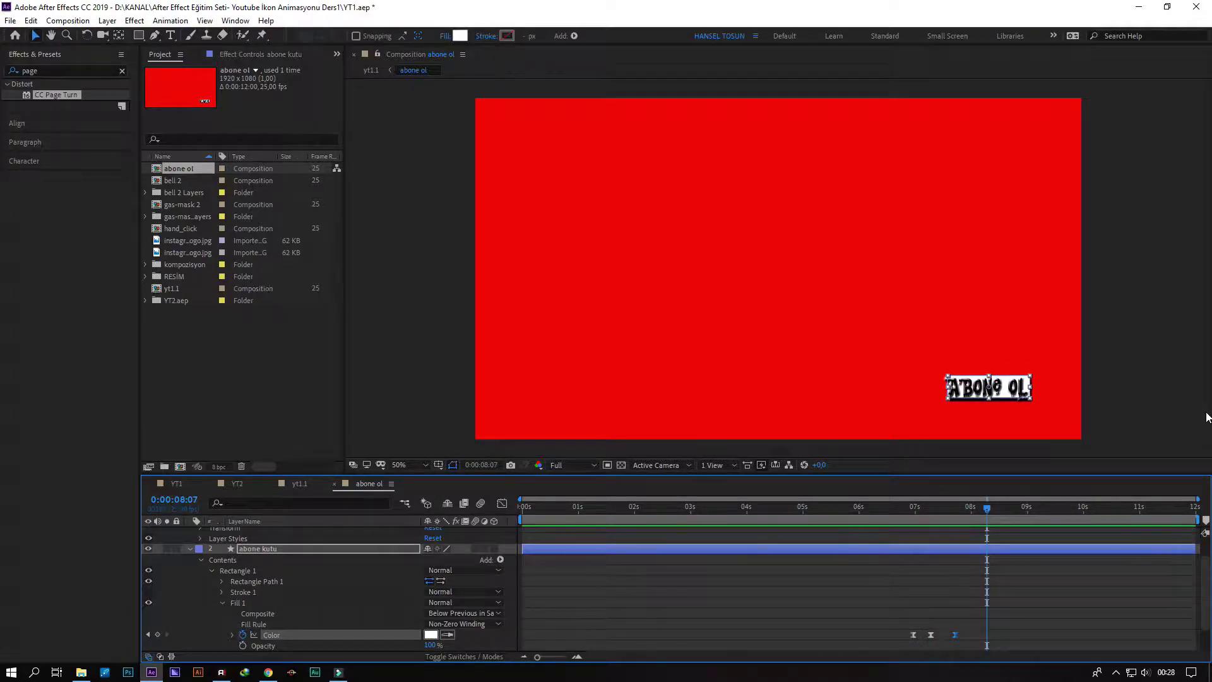
mouse_move(972, 616)
mouse_down()
mouse_move(926, 647)
mouse_move(934, 634)
mouse_move(967, 639)
mouse_up()
click(959, 635)
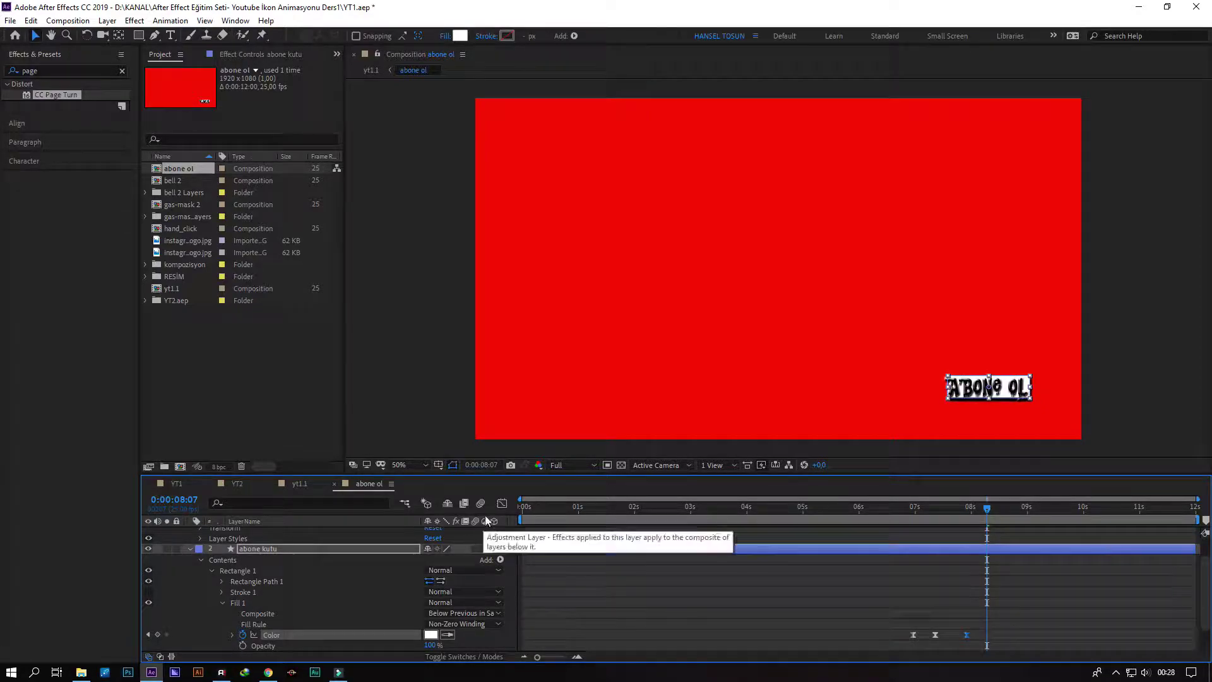
Play yt1.1 from 0:00:05:05 and scrub around 0:00:07:00 to compare the hand's click with the button's flash.
click(304, 485)
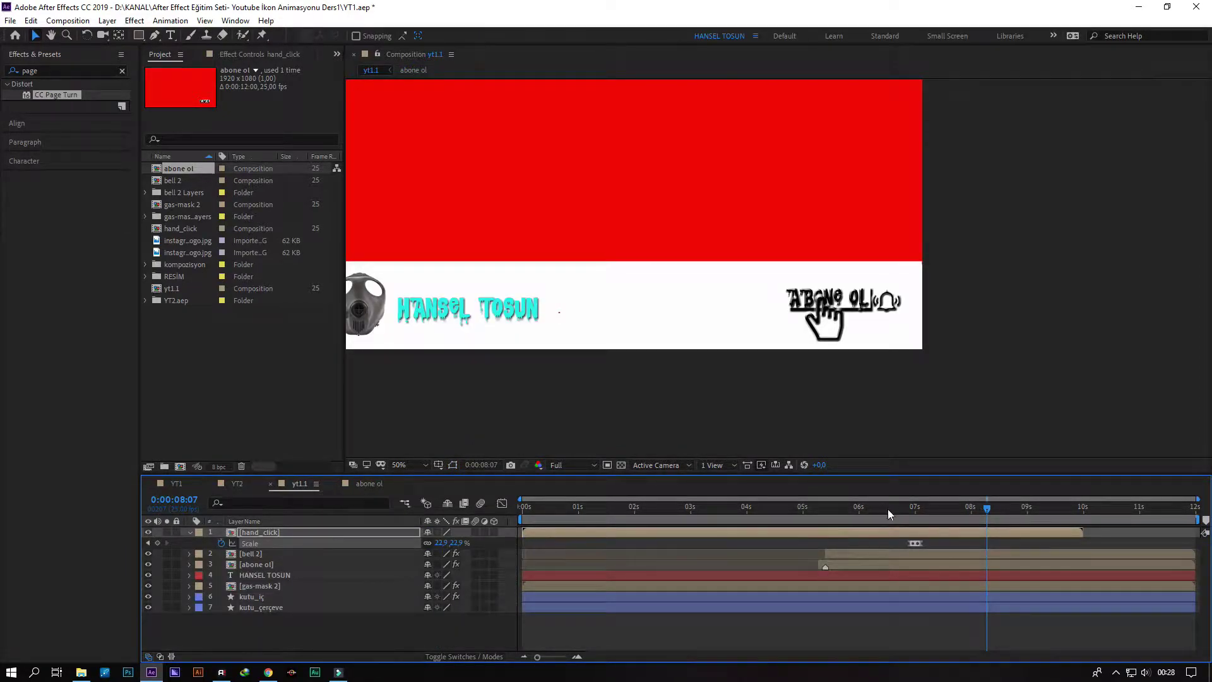
drag(884, 509, 812, 510)
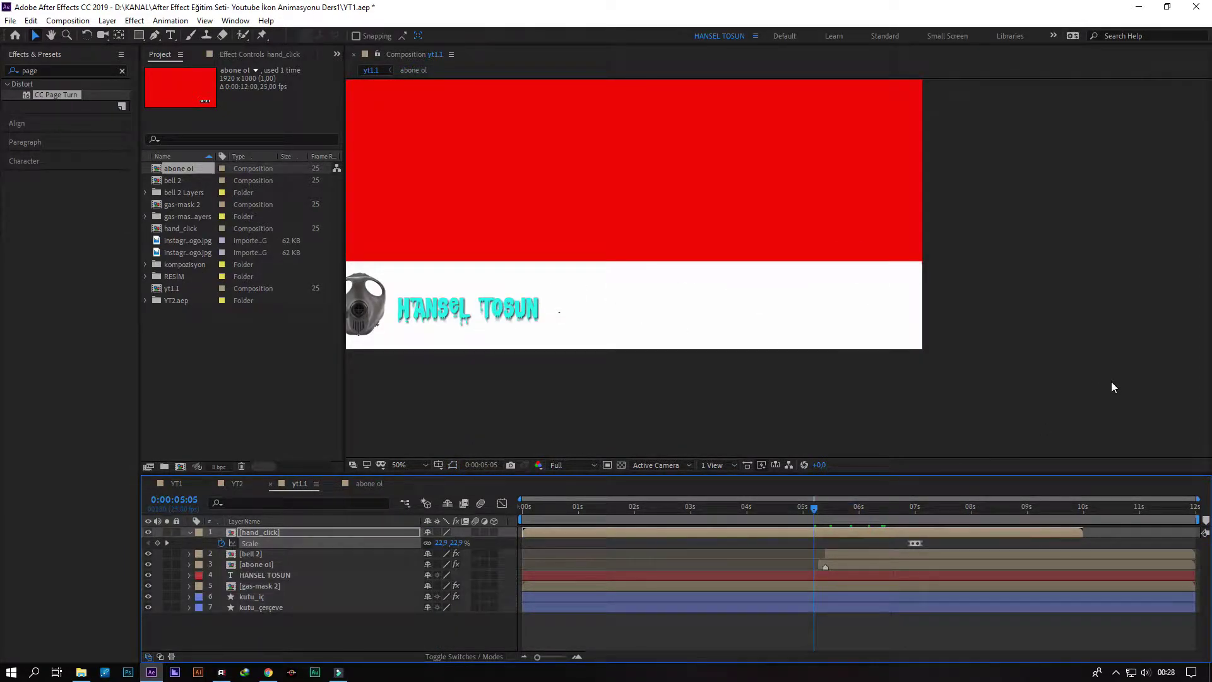
key(space)
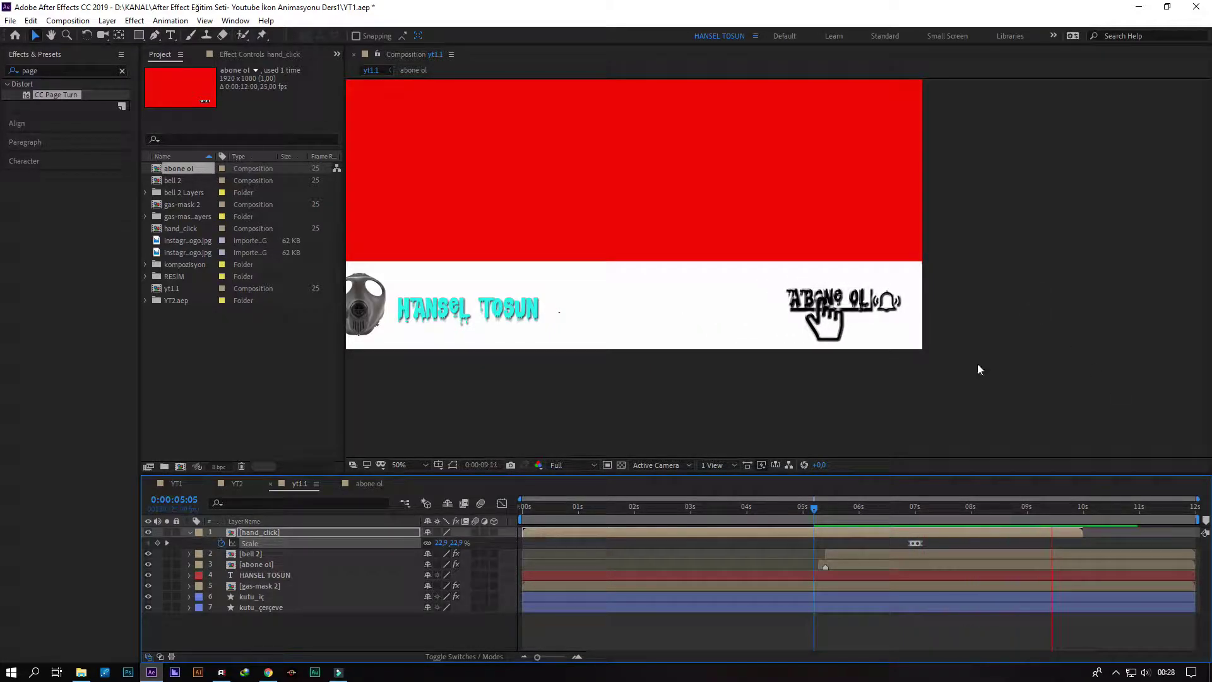
drag(814, 507, 908, 519)
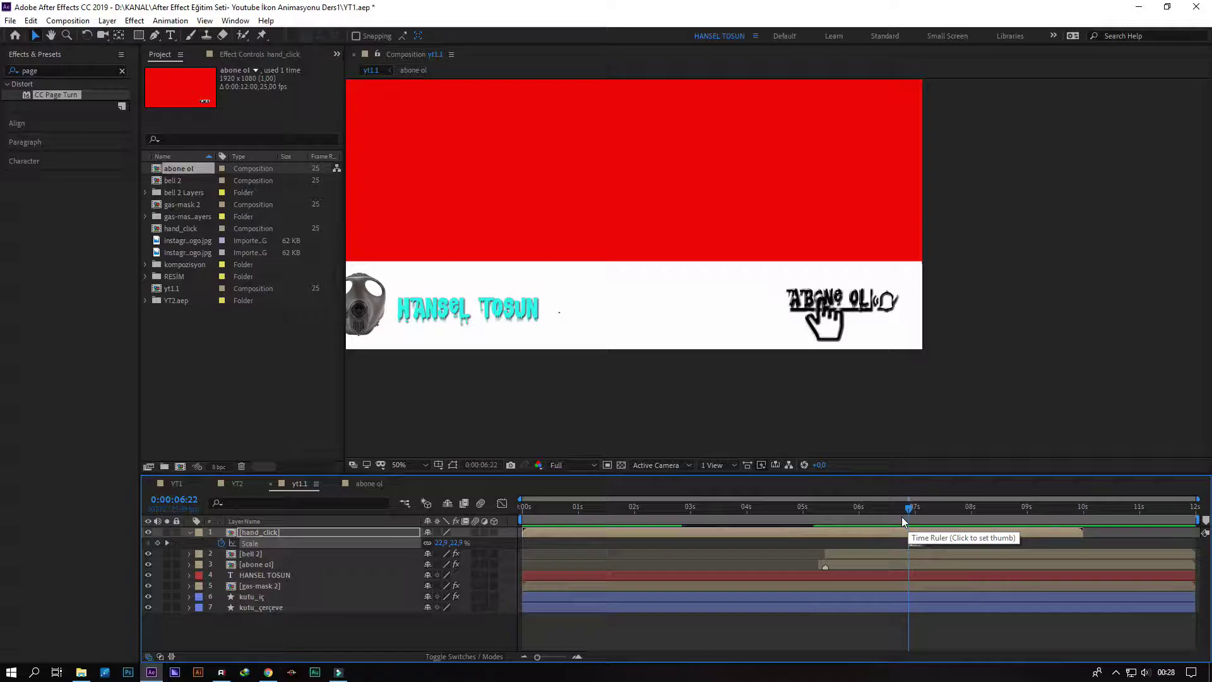
drag(909, 515, 917, 514)
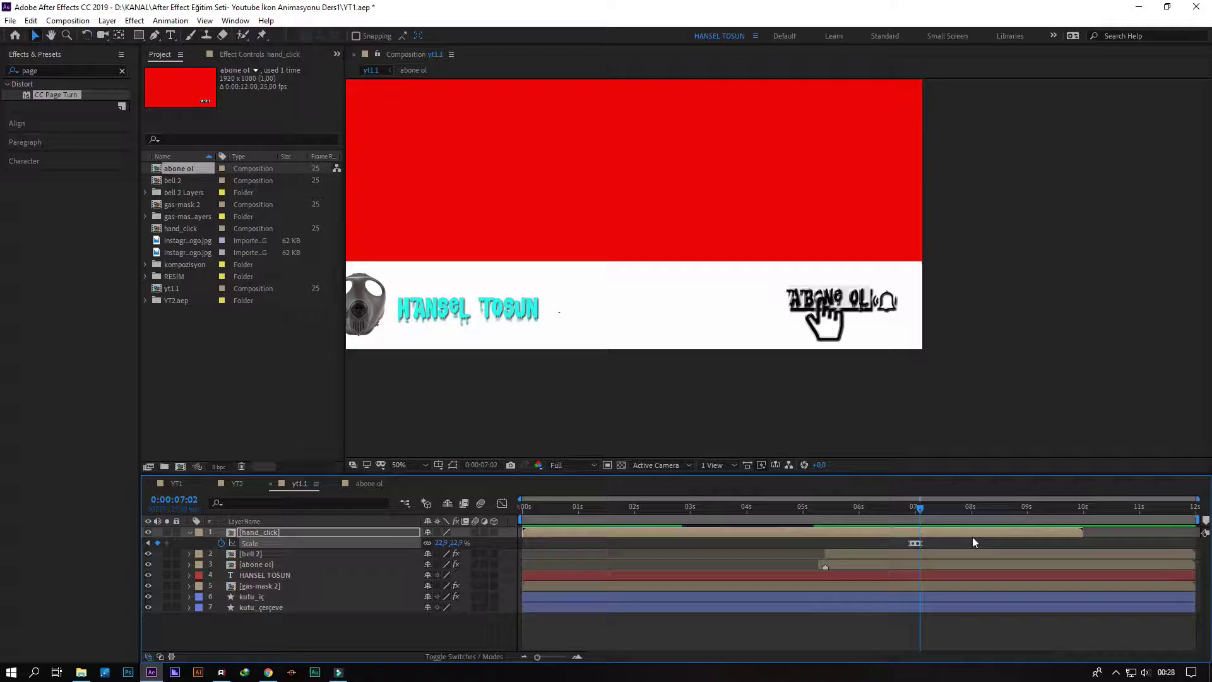
Reveal the Position property of hand_click and add a keyframe at 0:00:06:21 holding the hand over the ABONE OL button.
click(256, 633)
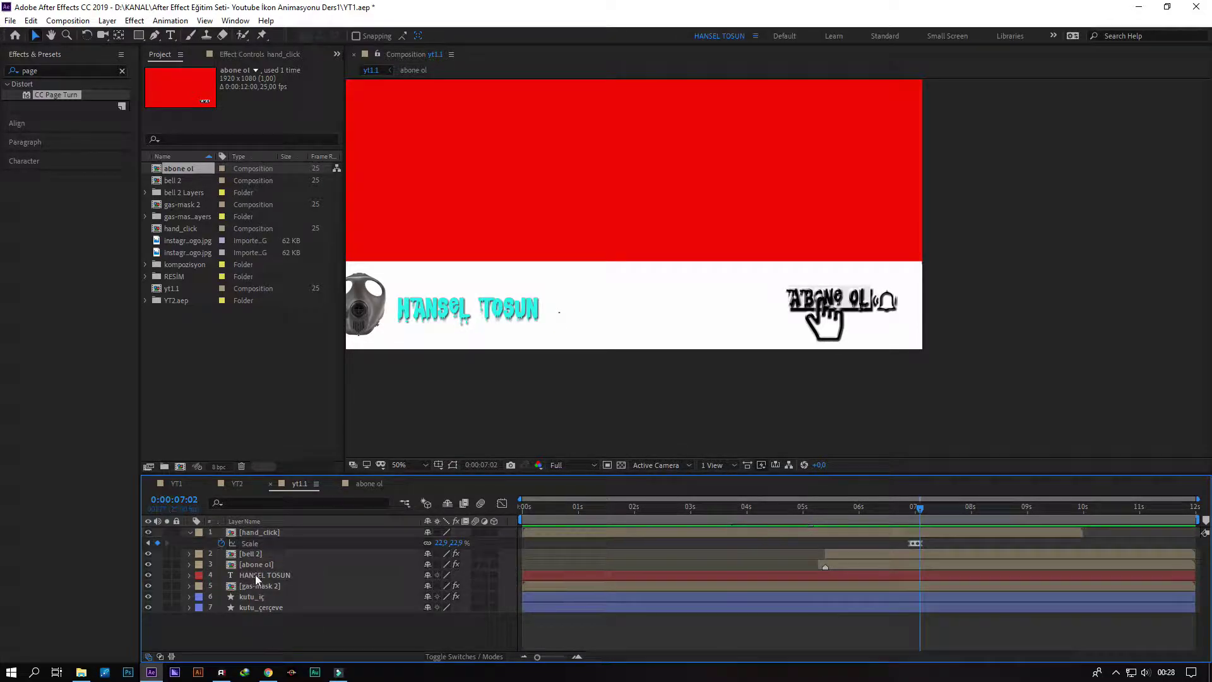
click(260, 533)
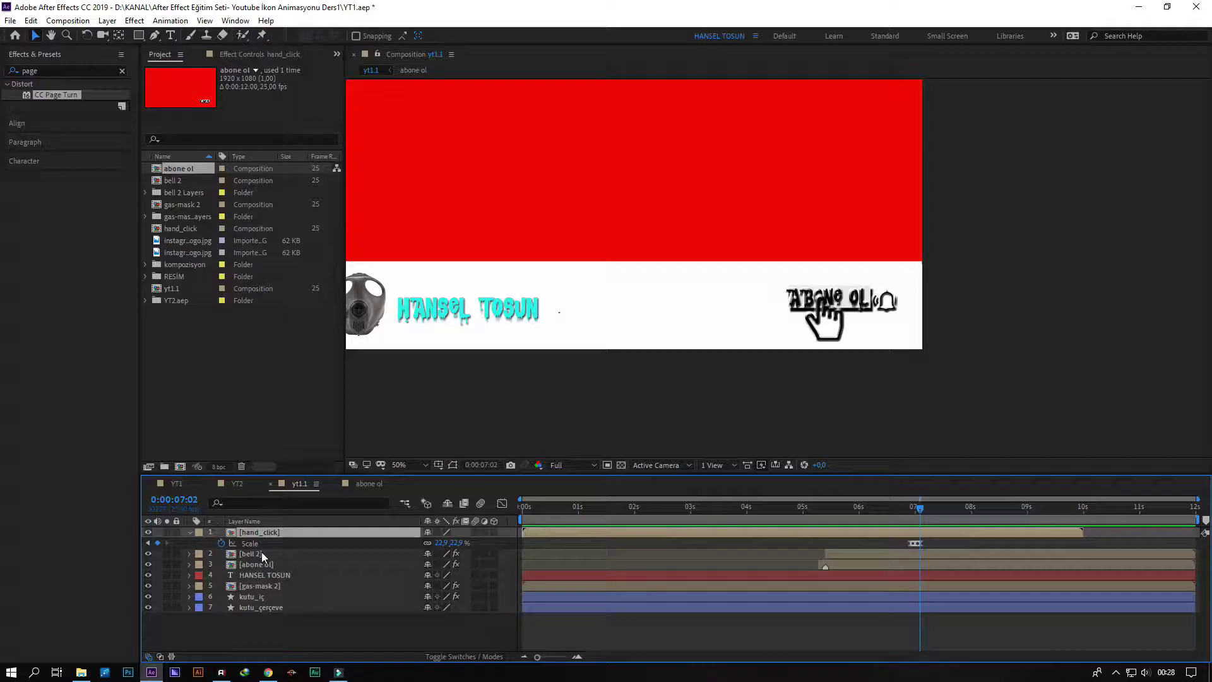
key(p)
click(908, 507)
drag(909, 510, 901, 507)
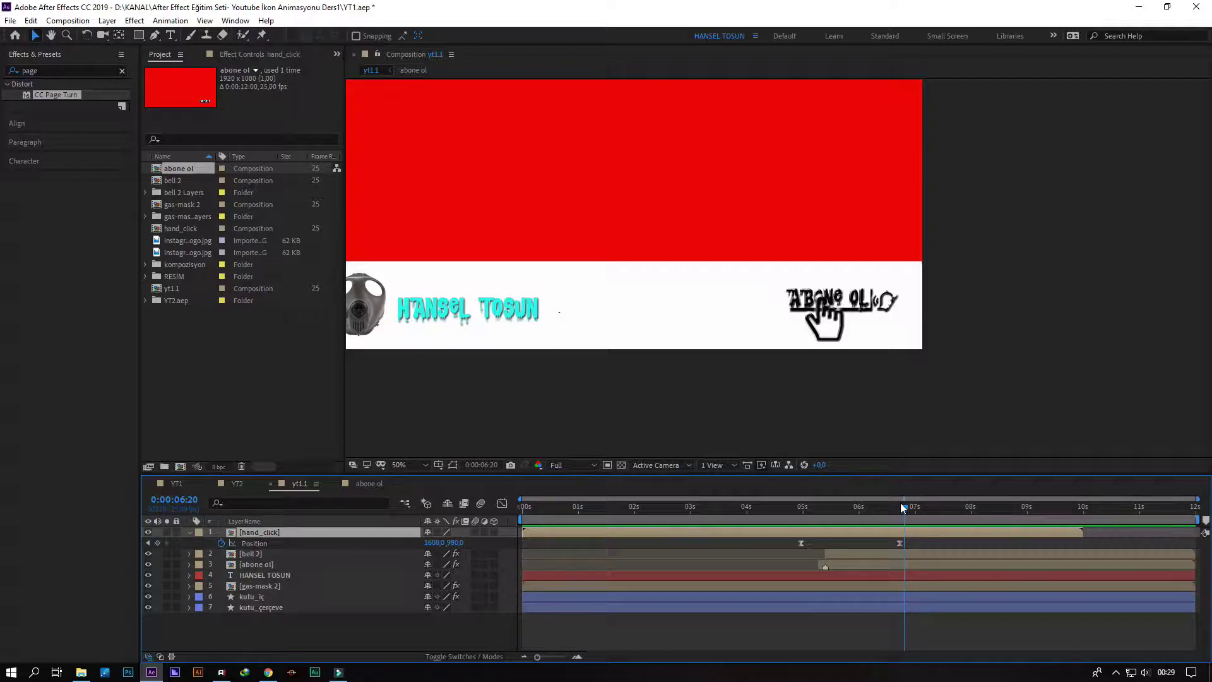
drag(901, 505, 904, 507)
click(157, 542)
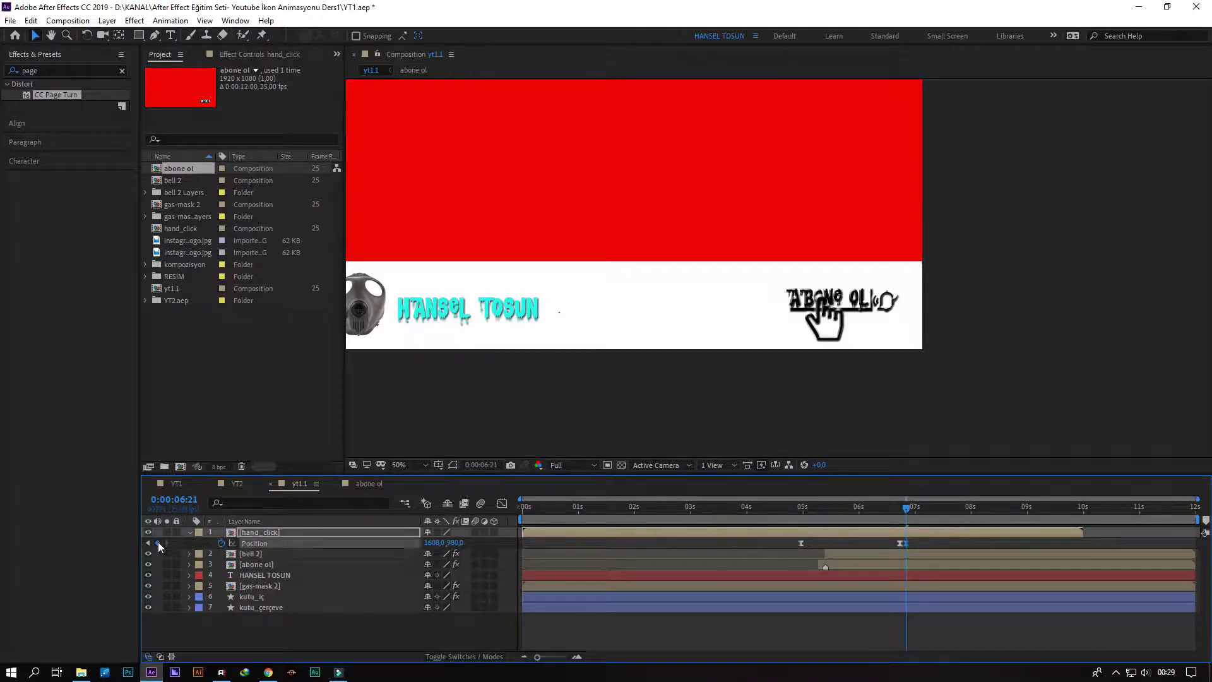
Move the last Position keyframe of hand_click forward to 0:00:07:00.
click(920, 509)
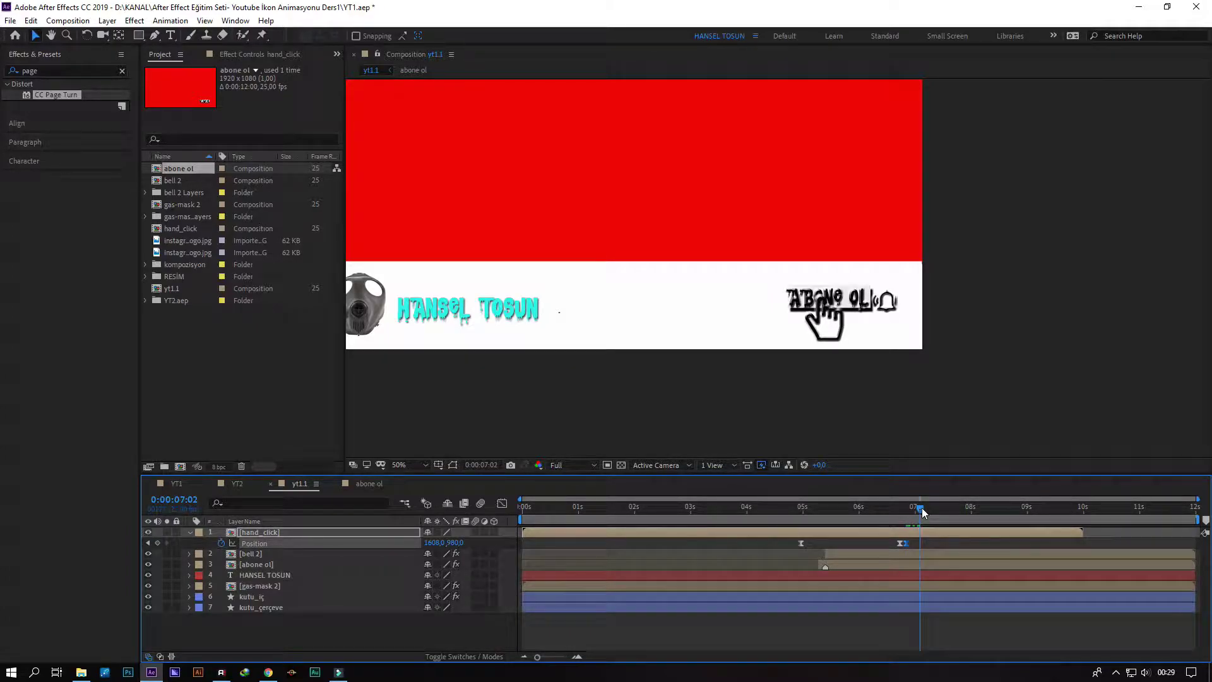
drag(923, 511, 919, 514)
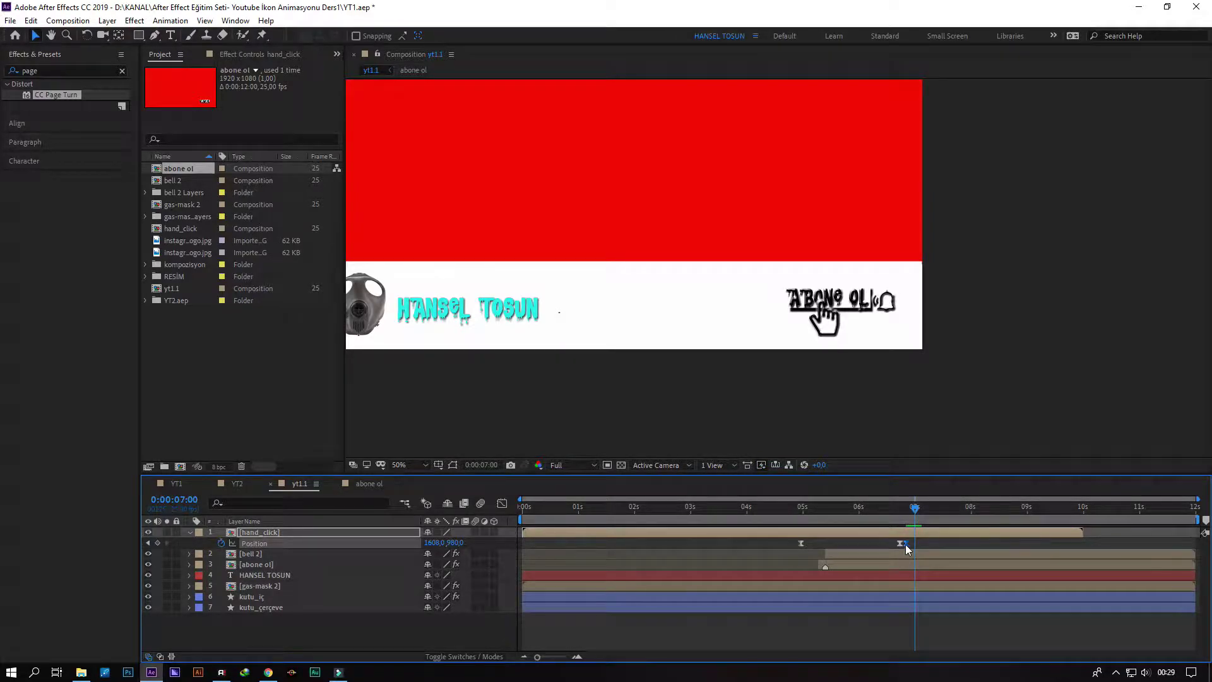
drag(908, 544, 912, 544)
At 0:00:07:05, set the X position of hand_click to 1795 so the hand moves over to the bell icon.
drag(899, 515, 926, 517)
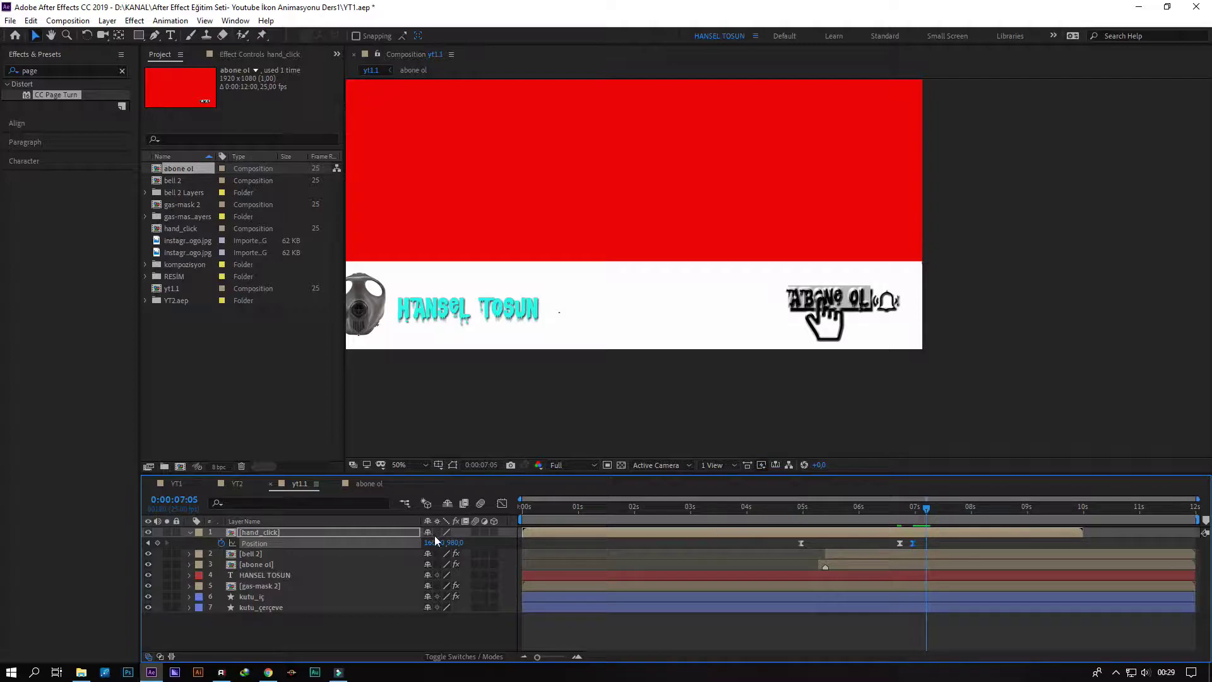
drag(434, 543, 562, 555)
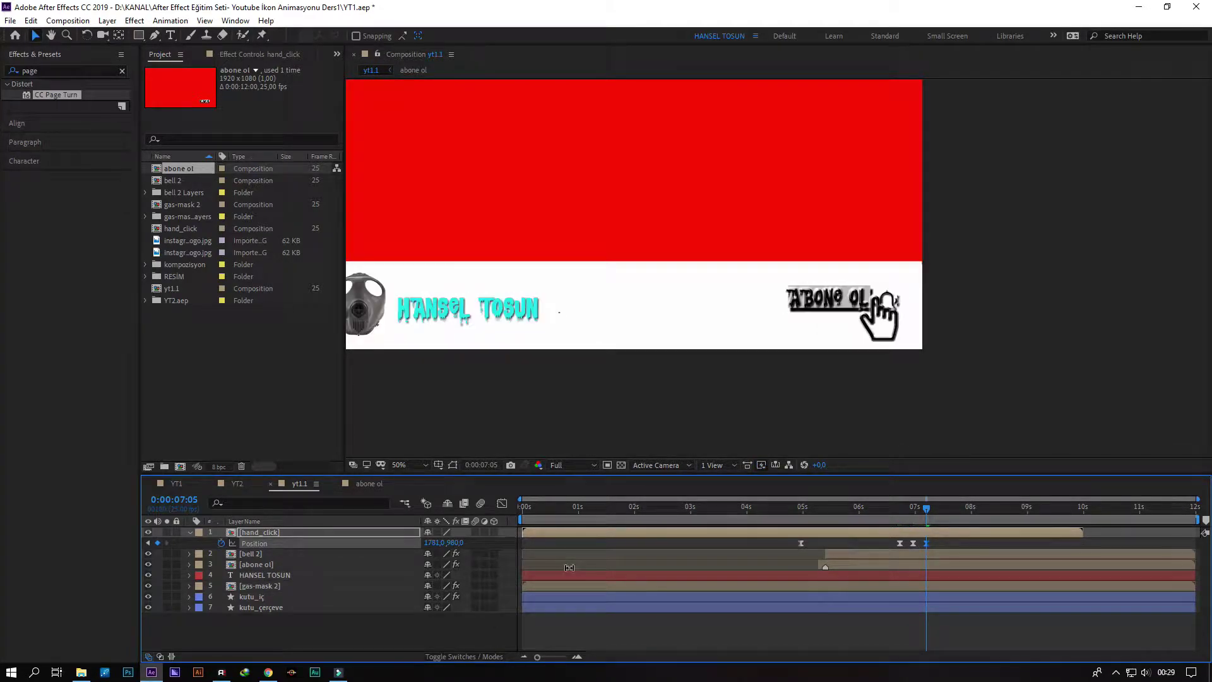
drag(435, 544, 446, 544)
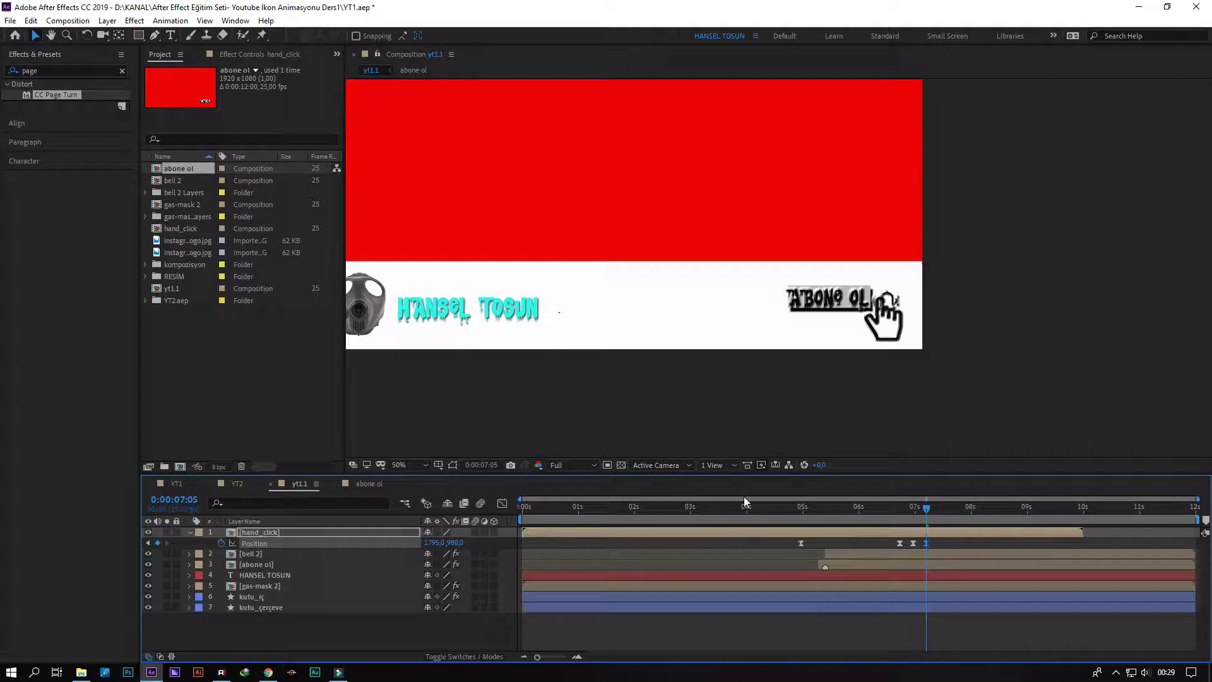
Preview yt1.1 from 0:00:05:04 to check the hand's move from the ABONE OL button to the bell.
click(565, 466)
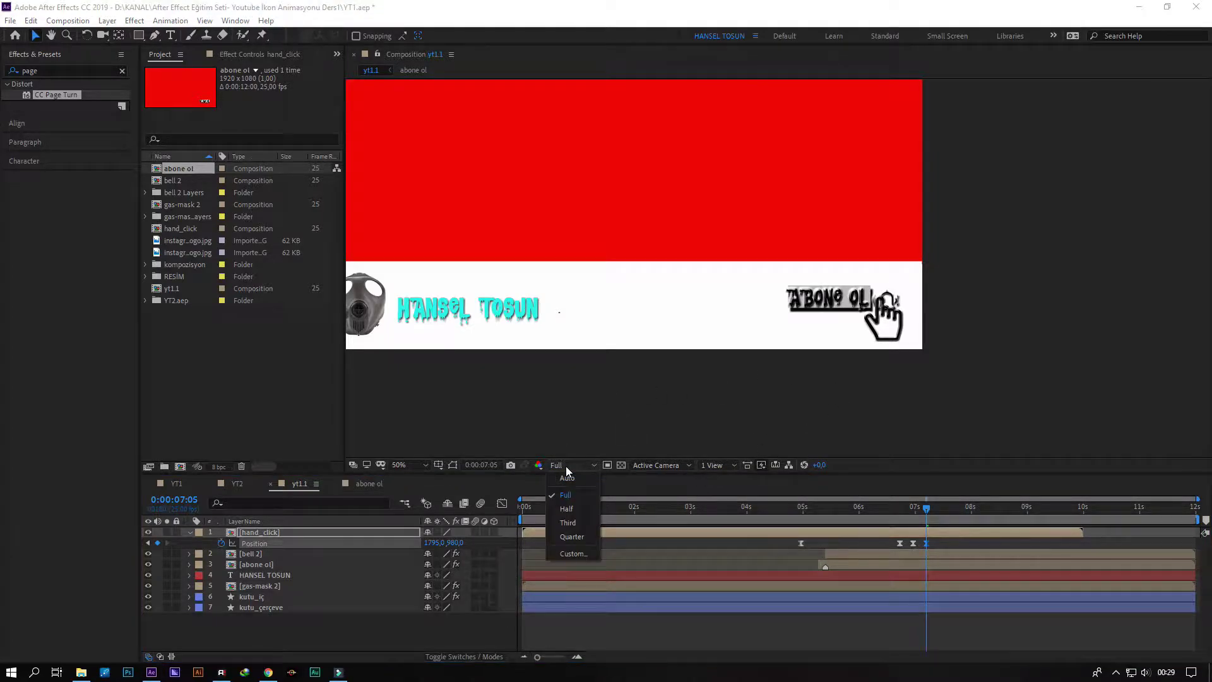
click(835, 480)
drag(923, 506, 812, 510)
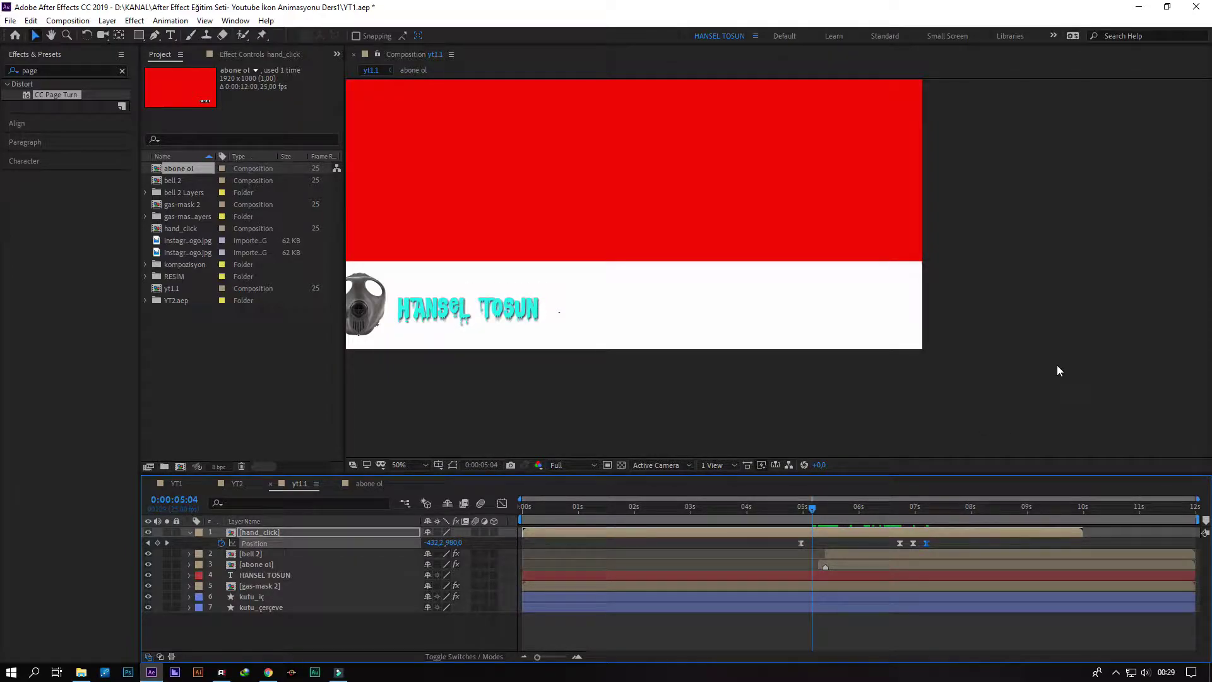
key(space)
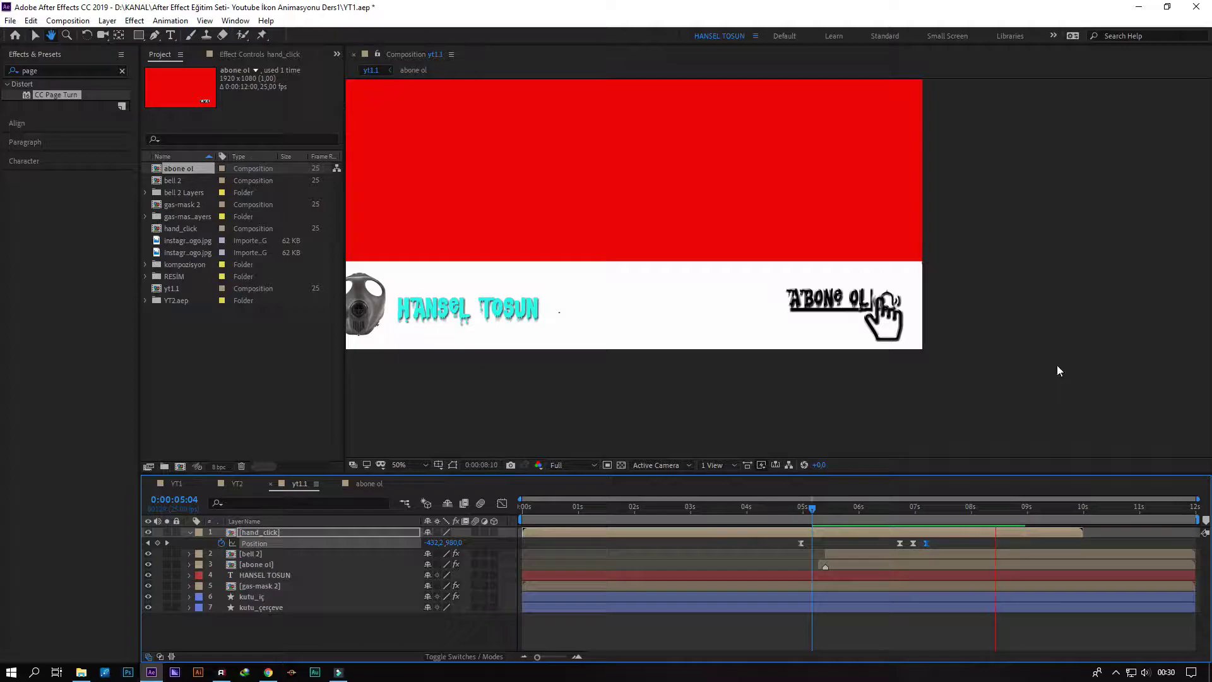
Delay the last Position keyframe of hand_click to 0:00:07:19 and set its X position to 1814.
click(922, 506)
drag(928, 543, 941, 543)
click(861, 506)
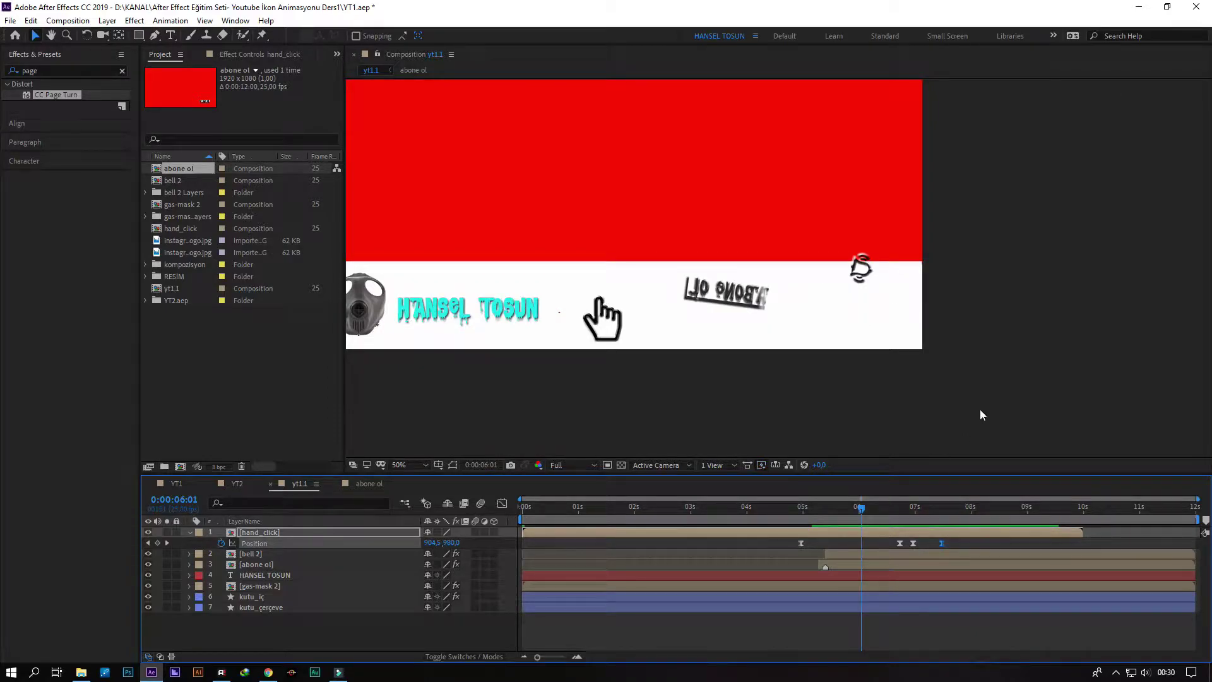
key(space)
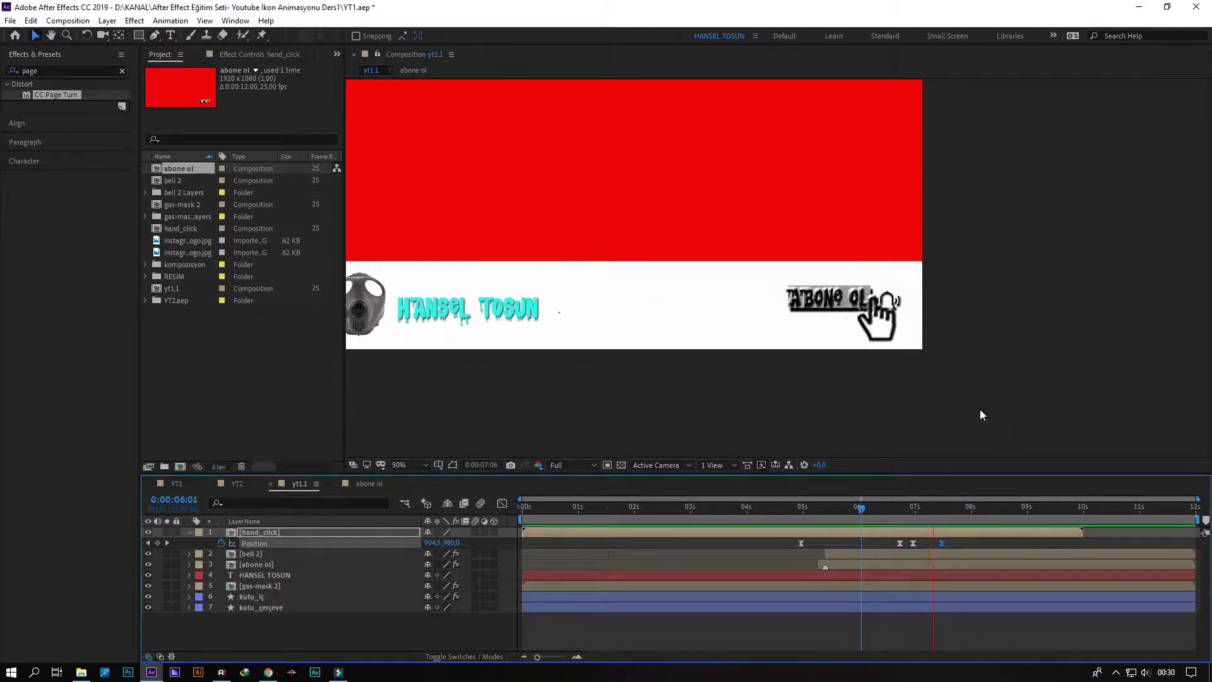
click(940, 504)
drag(942, 543, 858, 512)
key(space)
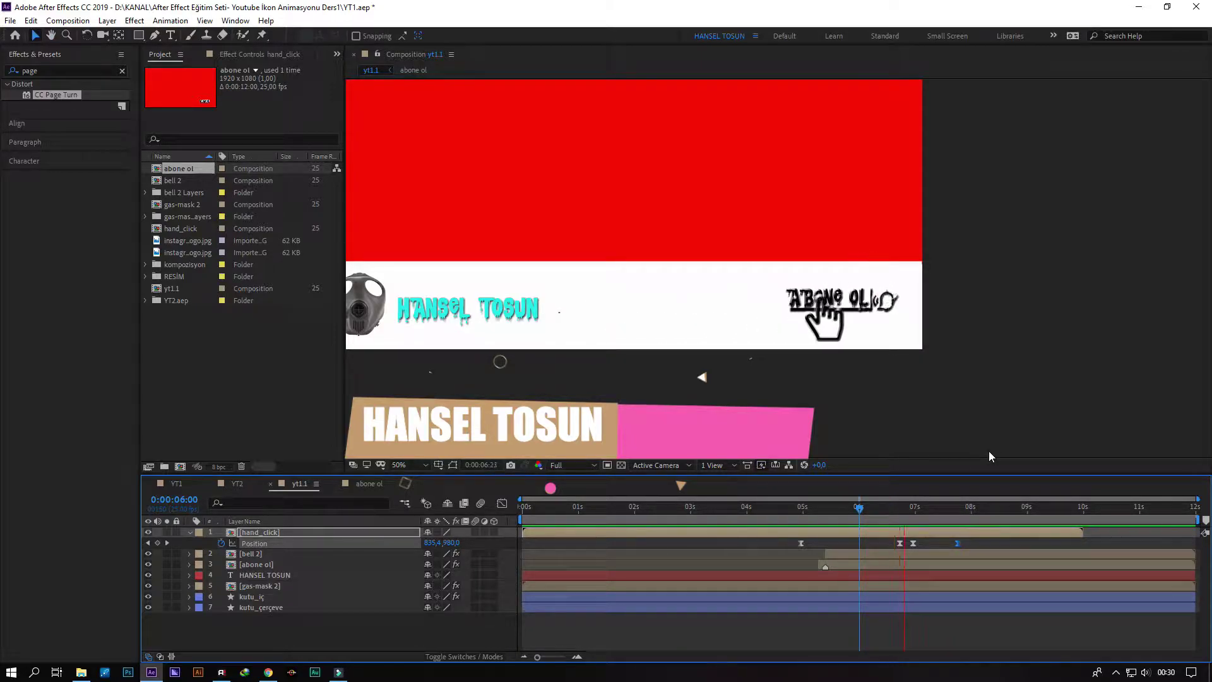
key(space)
click(954, 511)
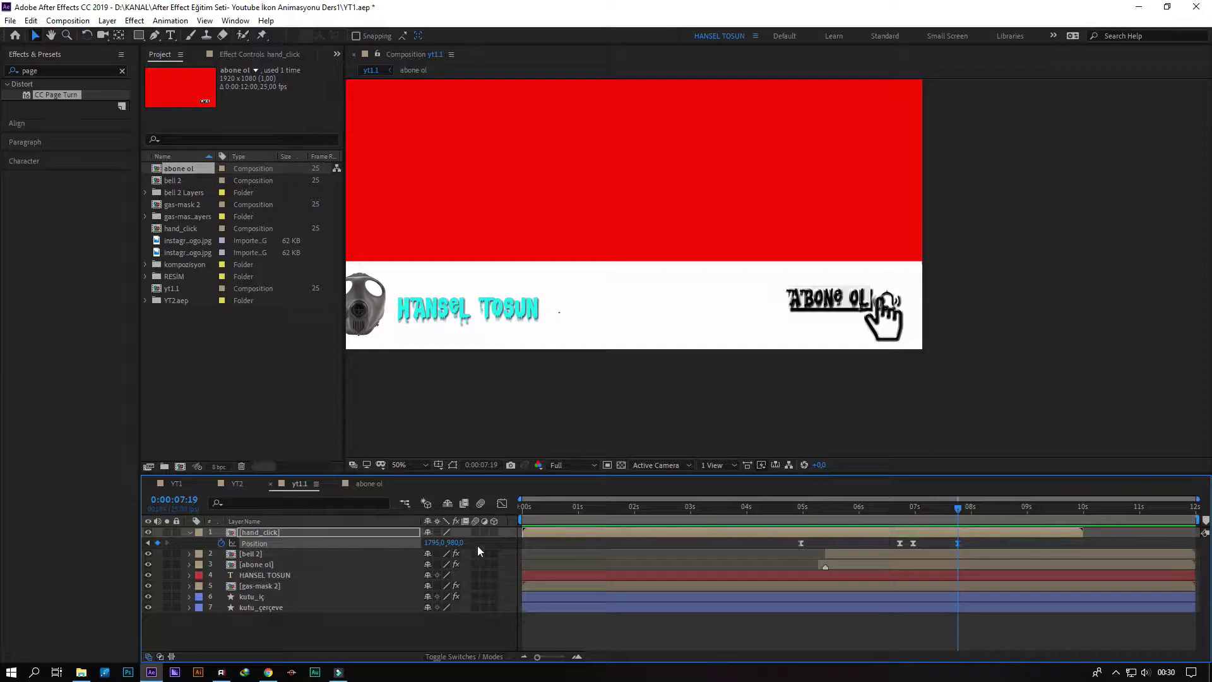
drag(442, 544, 446, 541)
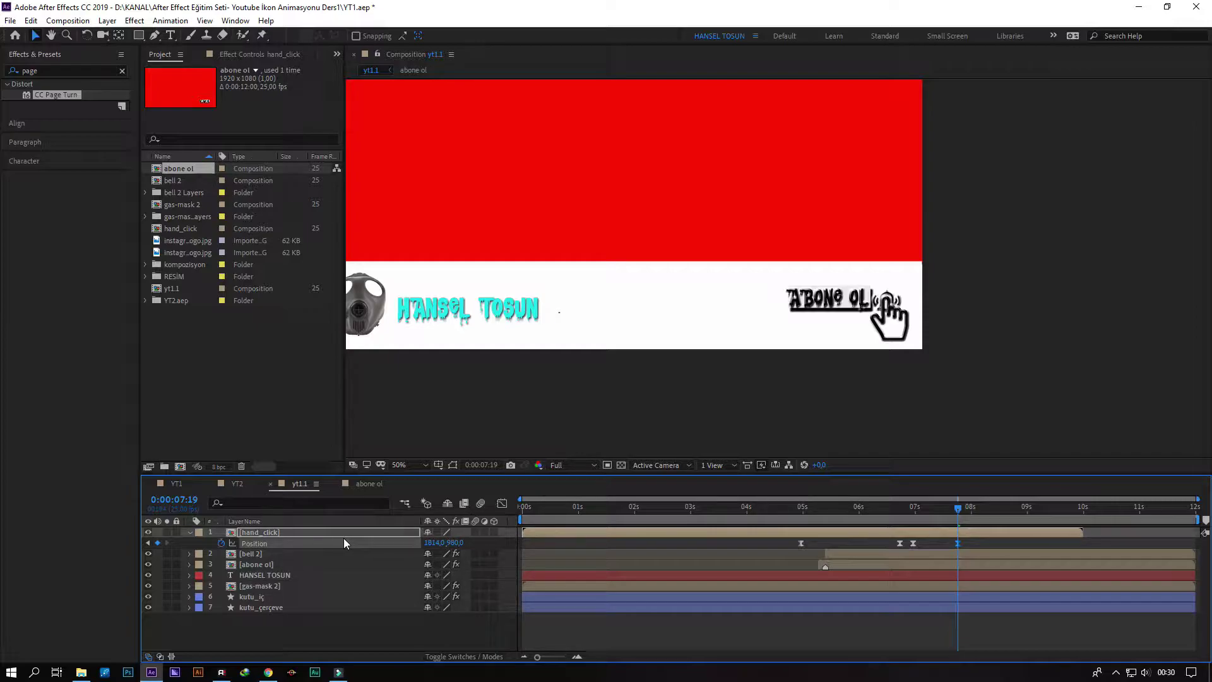
Reveal the Scale property of hand_click and duplicate its three click keyframes at 0:00:07:23.
key(Page_Down)
key(Page_Down)
key(Page_Down)
key(Page_Down)
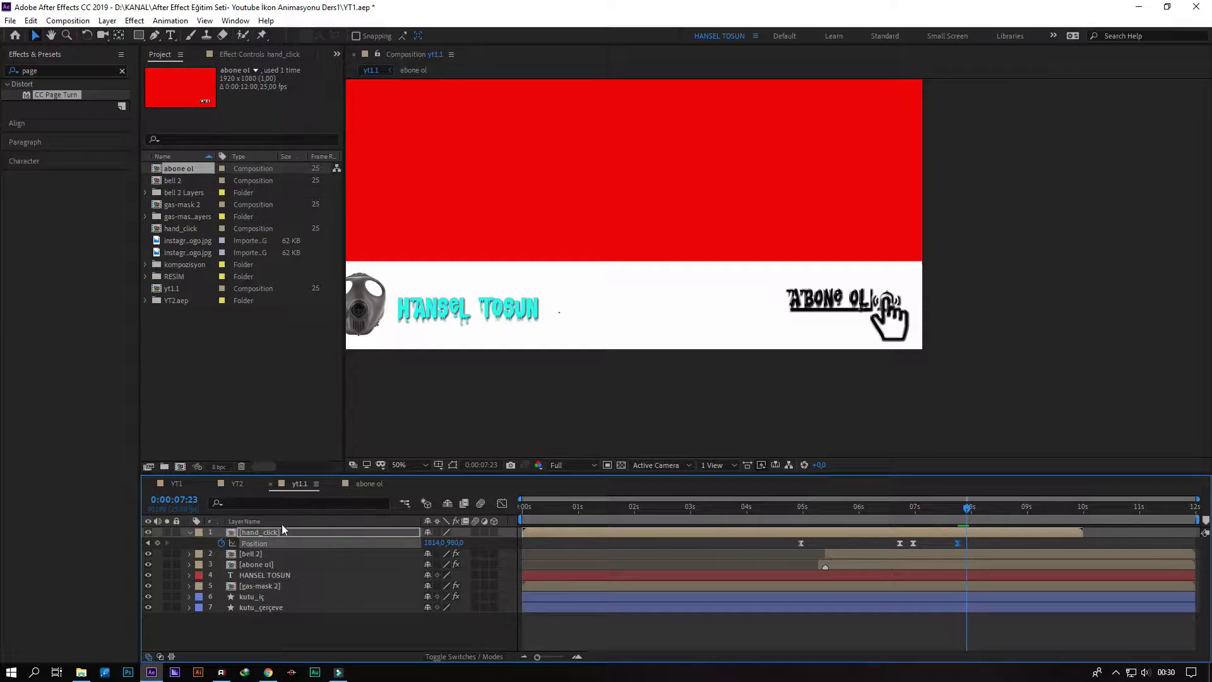
click(263, 532)
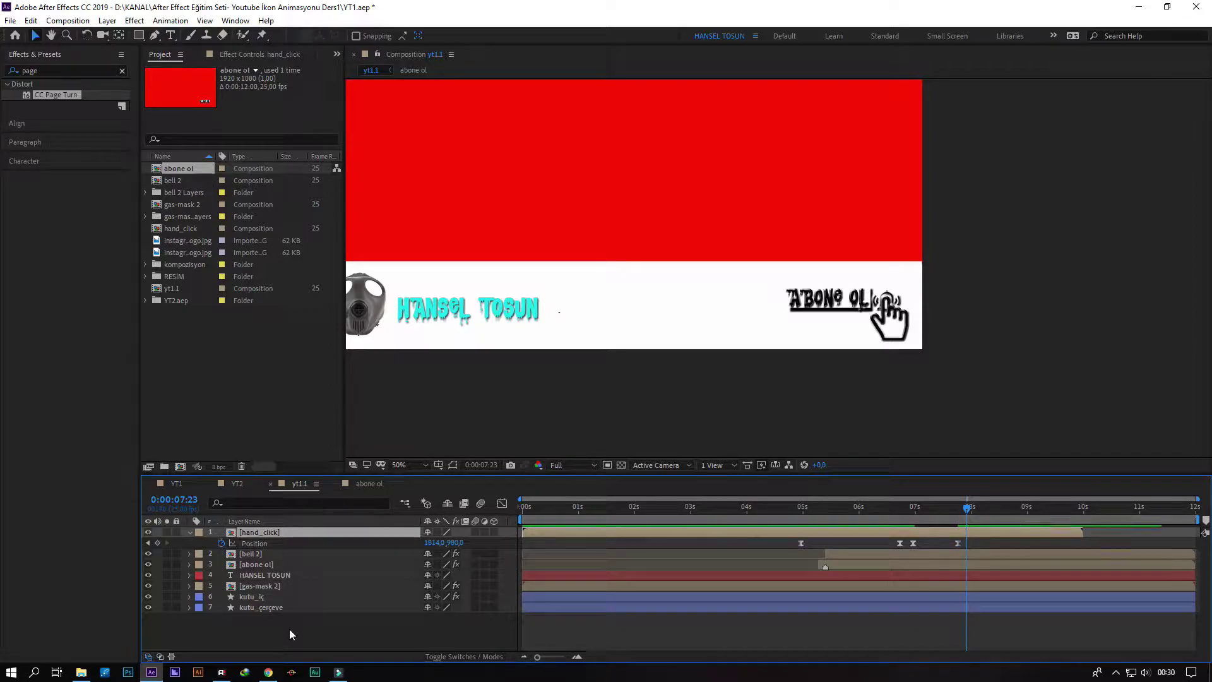
key(shift+s)
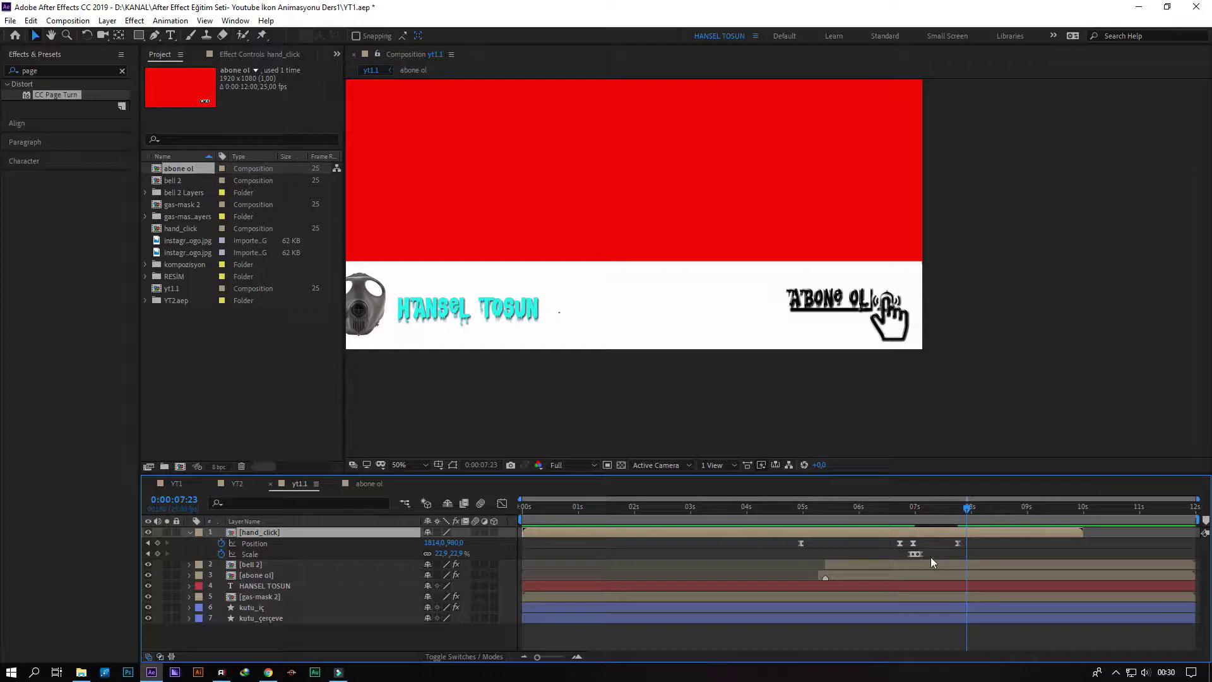
drag(929, 553, 907, 558)
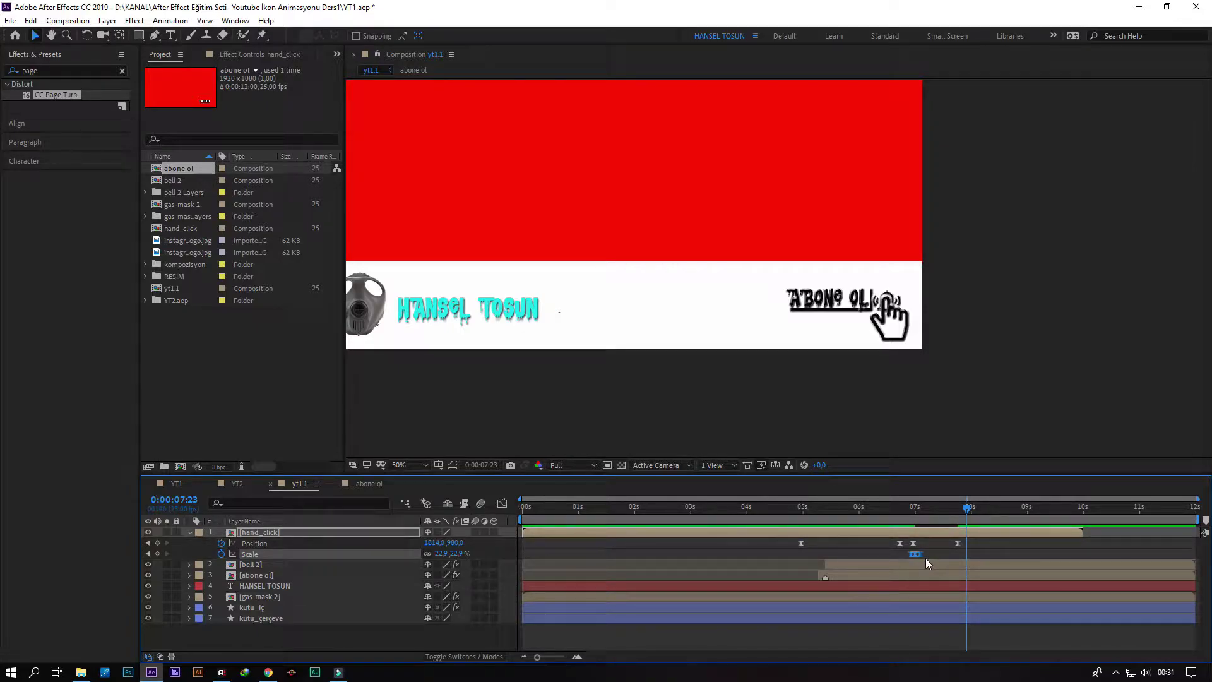
key(ctrl+v)
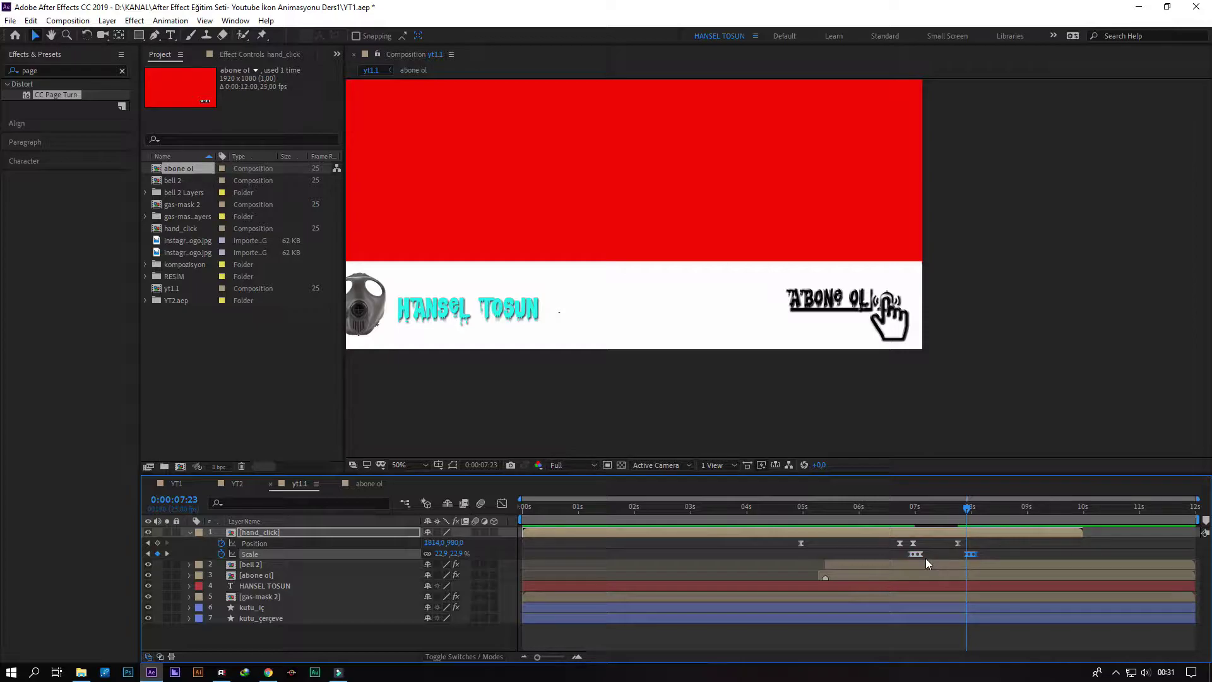
Preview yt1.1 from 0:00:05:23 and inspect the hand's second click around 0:00:08:00.
click(946, 520)
drag(946, 519, 853, 522)
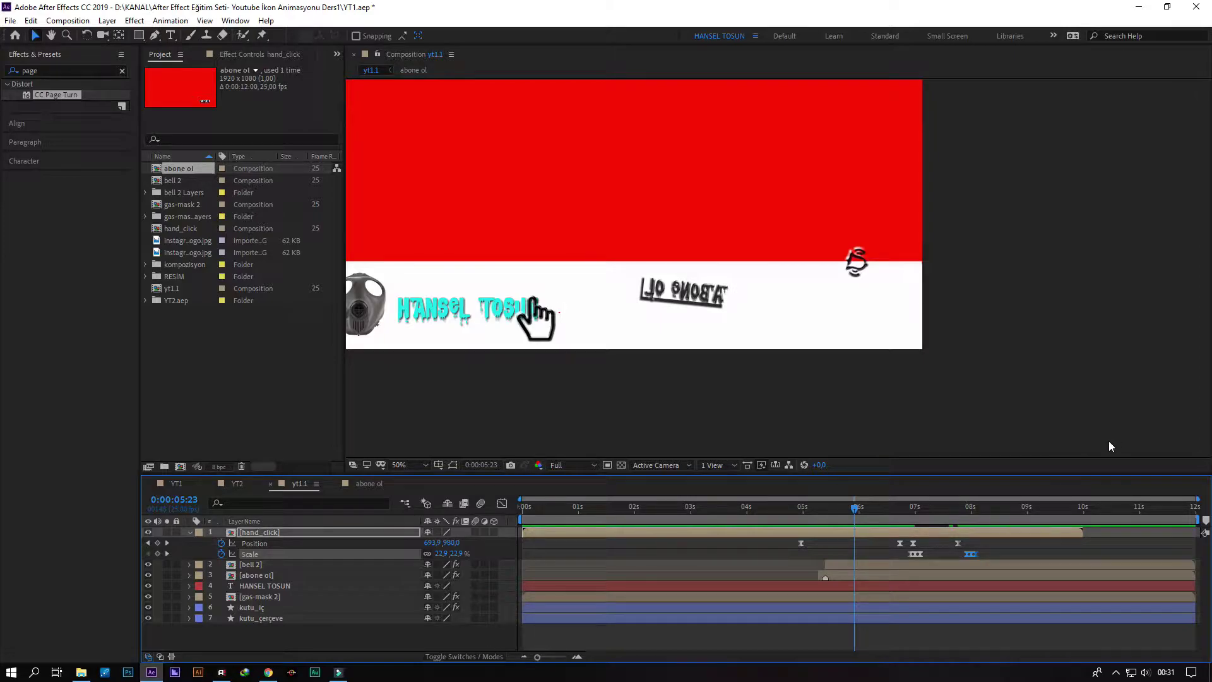
key(space)
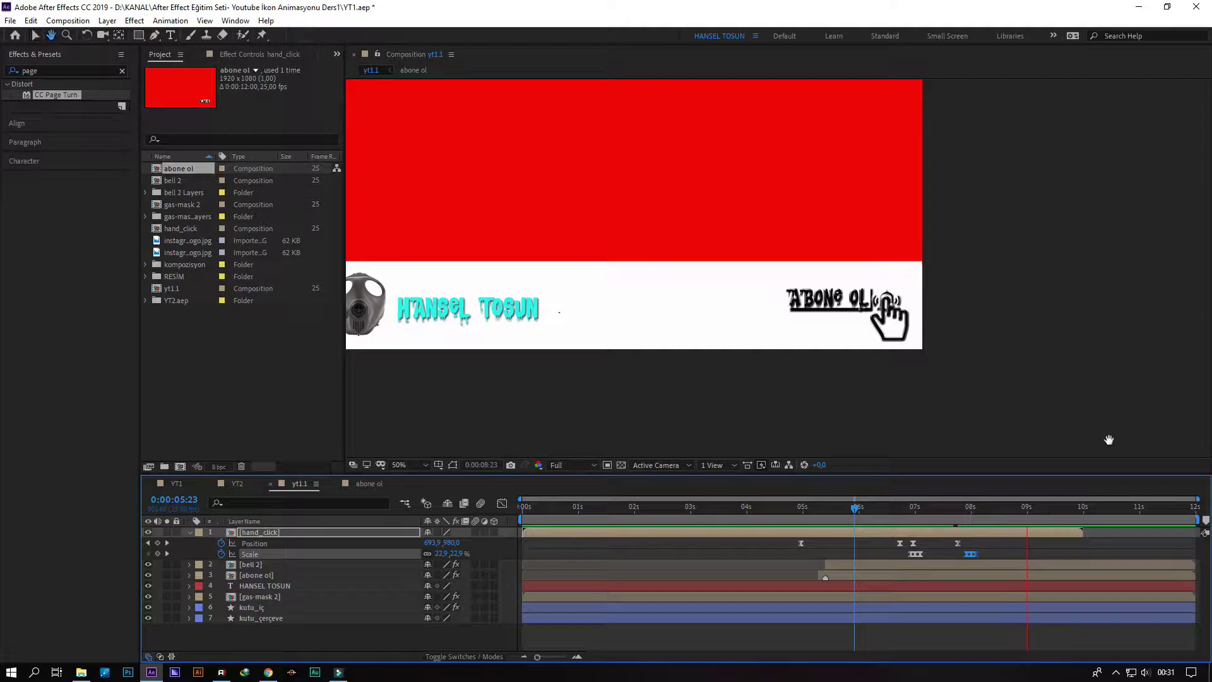
click(970, 515)
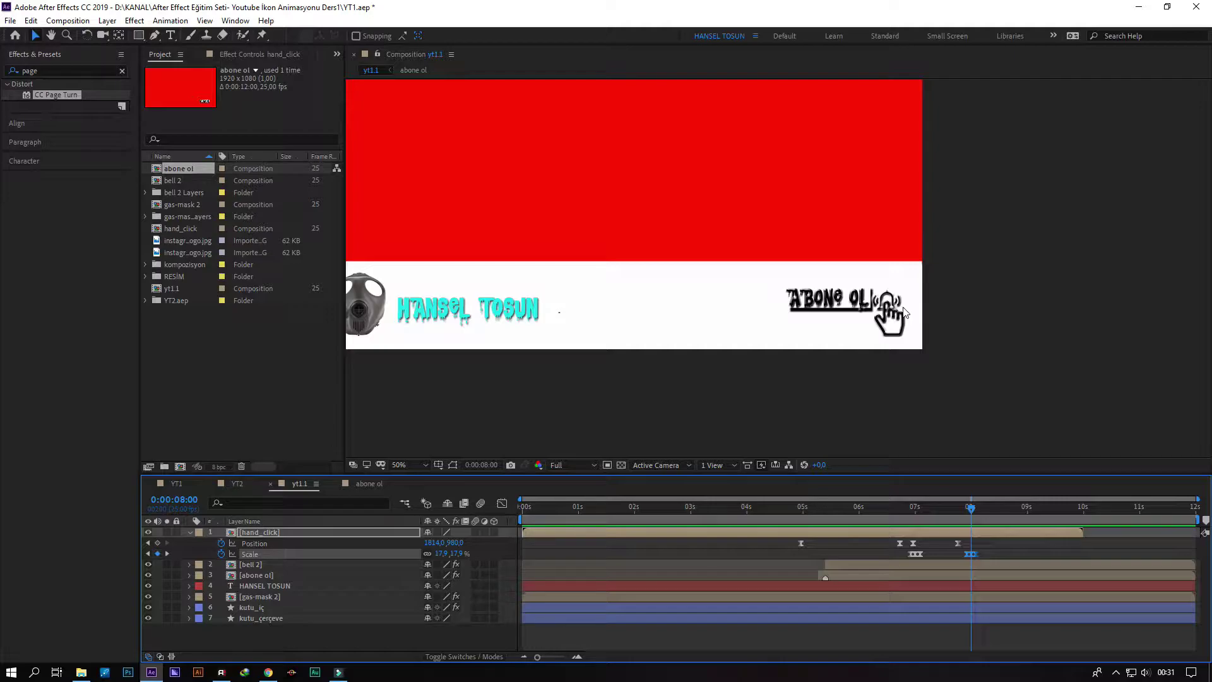
click(960, 510)
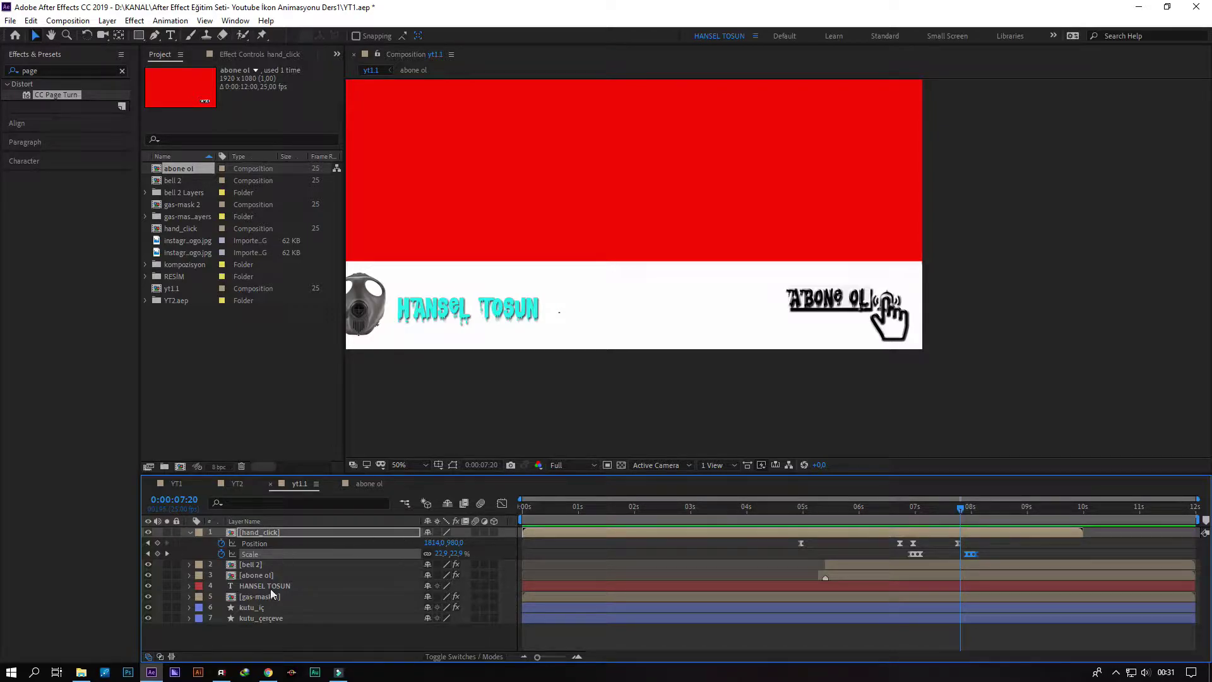
Reveal the Opacity property of bell 2 and add a 100% keyframe at 0:00:07:23.
click(277, 635)
click(256, 564)
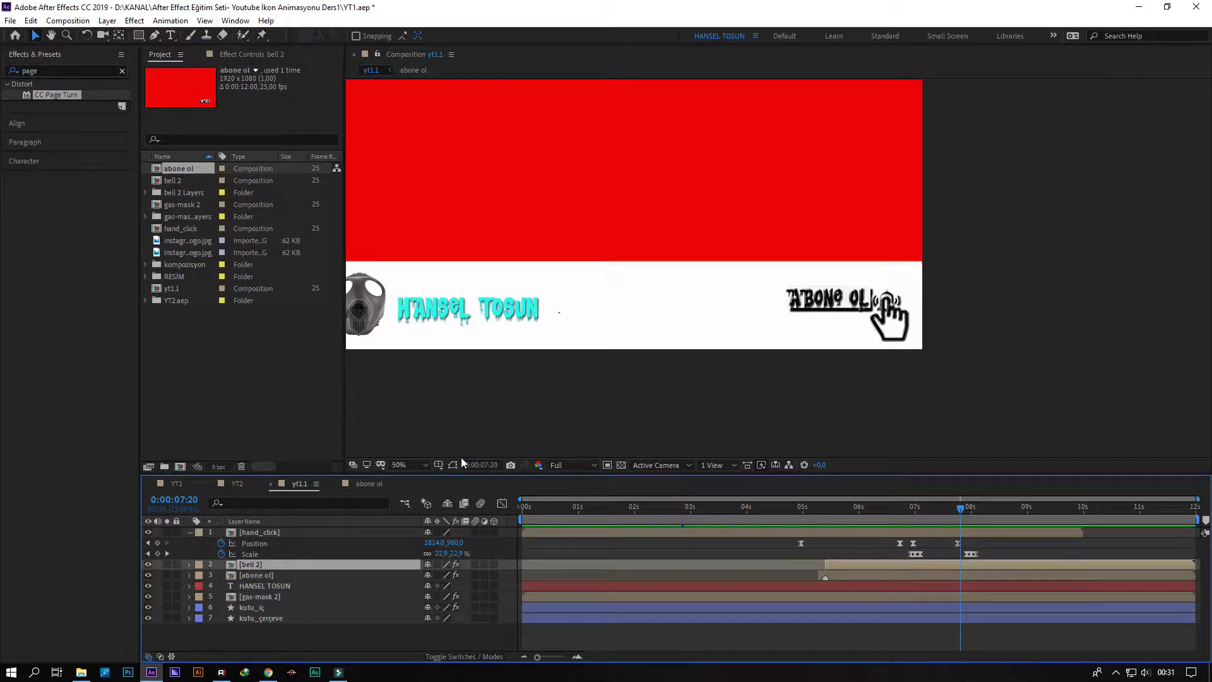
key(t)
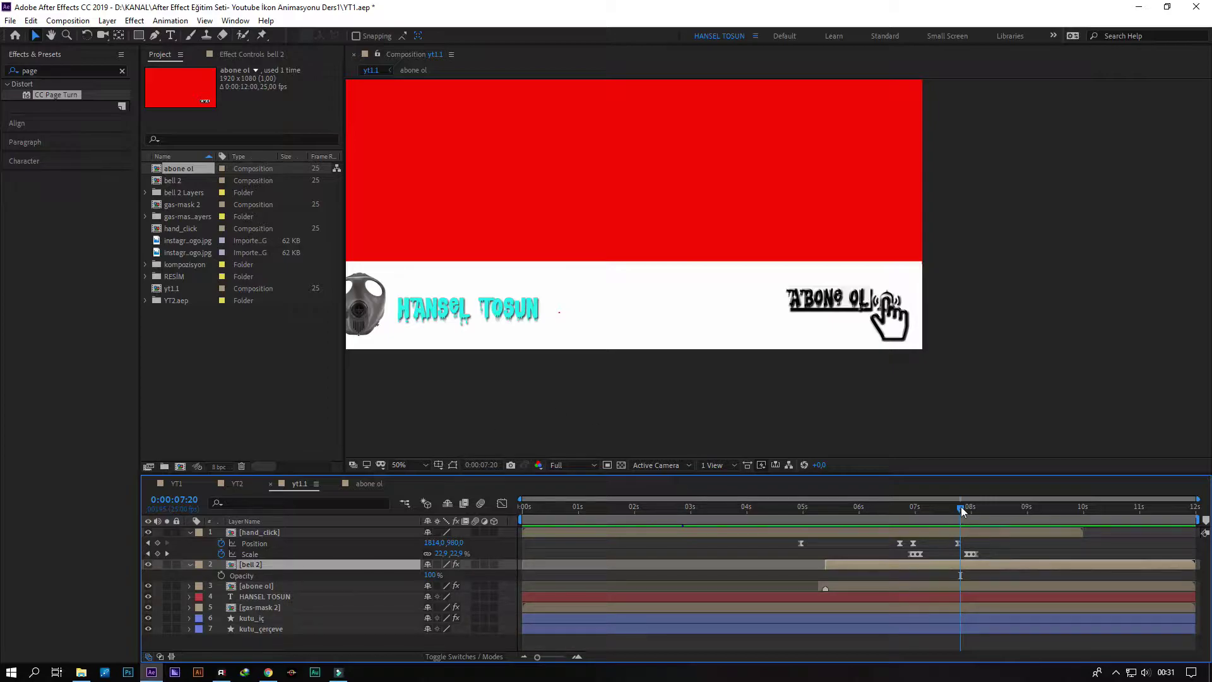
drag(961, 506, 967, 509)
click(220, 575)
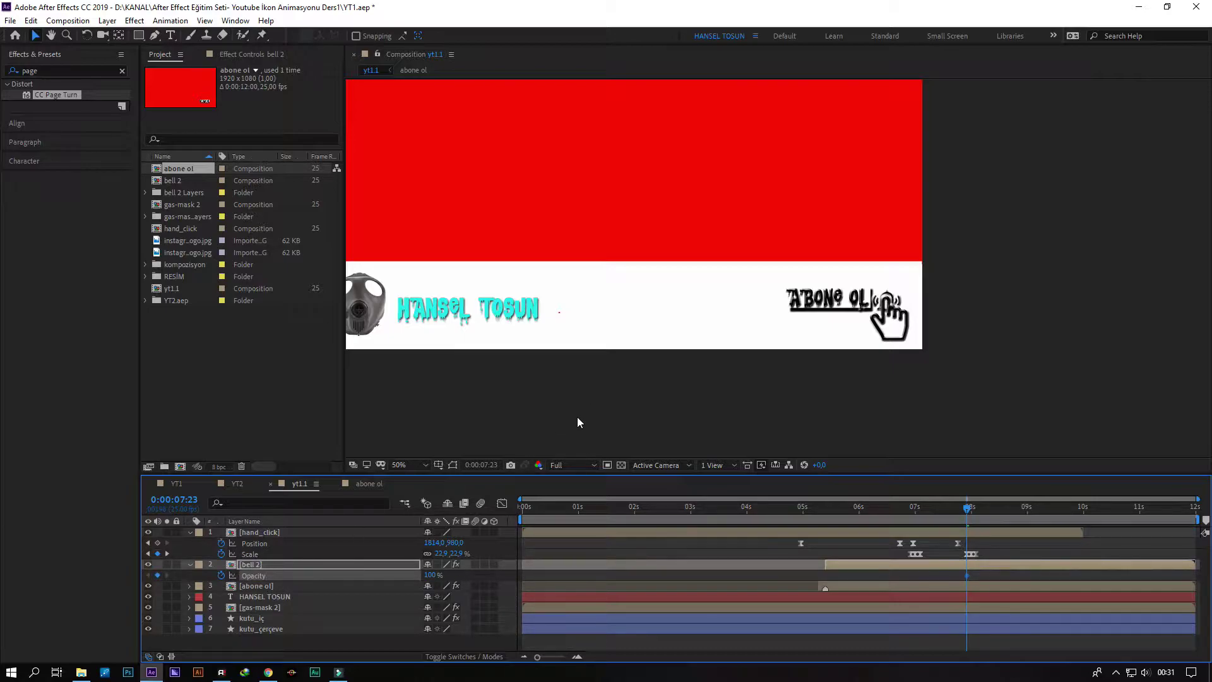
Lower the Opacity of bell 2 to 78% at 0:00:08:00 and copy the 100% keyframe to 0:00:08:02.
key(Page_Down)
key(Page_Down)
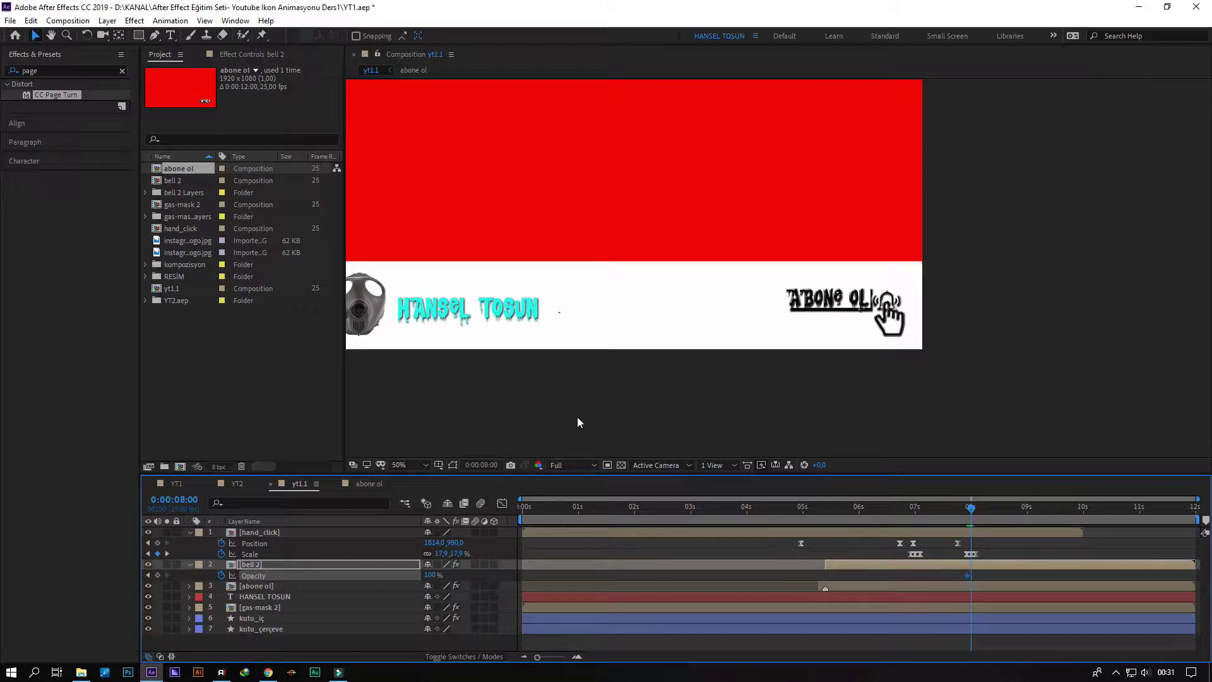
drag(430, 574, 425, 575)
key(Page_Down)
key(Page_Down)
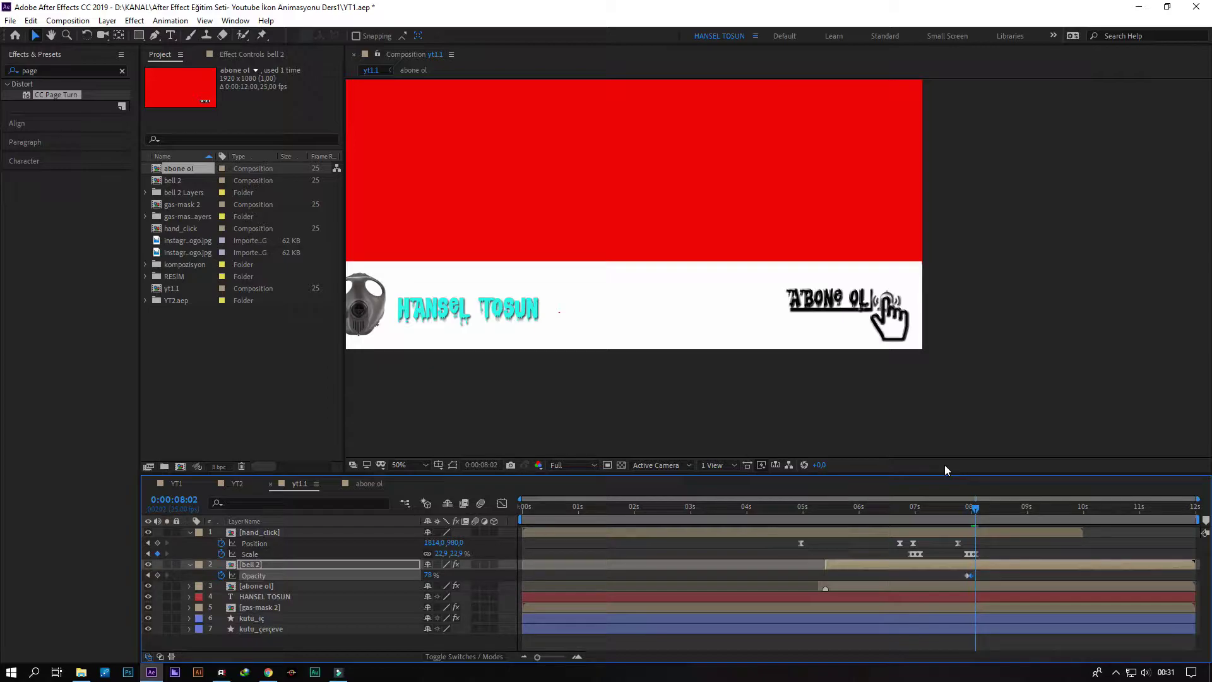
click(966, 575)
key(ctrl+v)
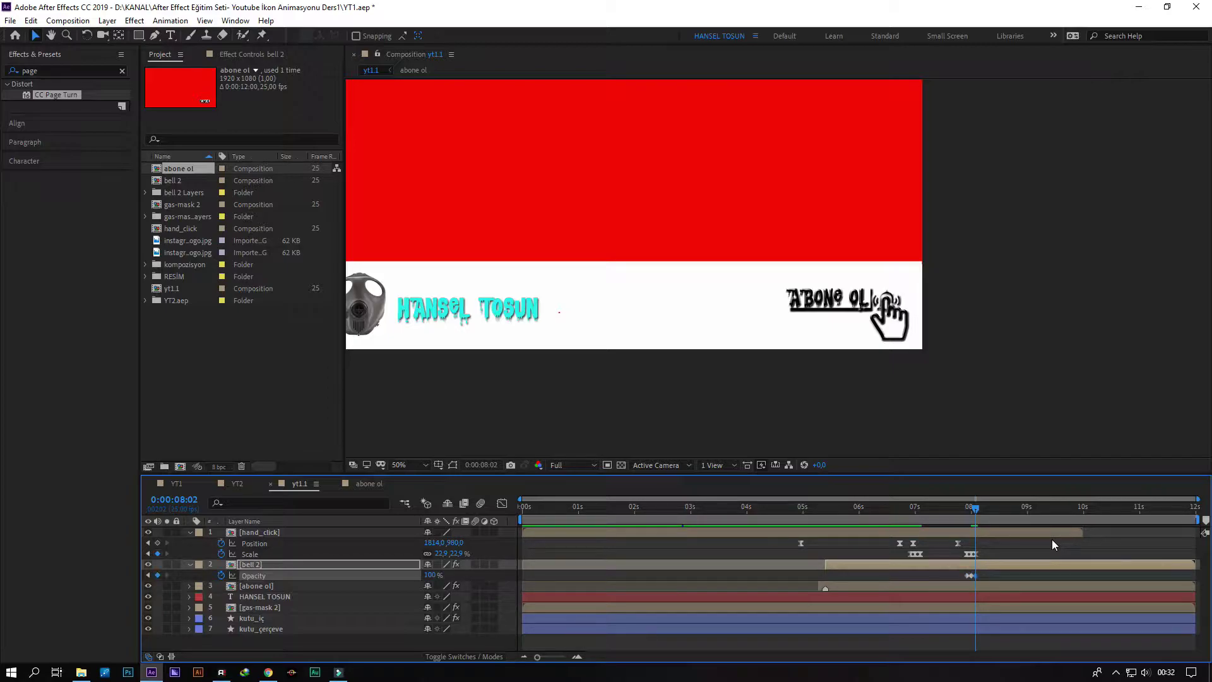
Apply Easy Ease to the three Opacity keyframes of bell 2 and preview yt1.1 from the start.
drag(984, 574, 956, 578)
drag(904, 500, 475, 539)
key(comma)
key(comma)
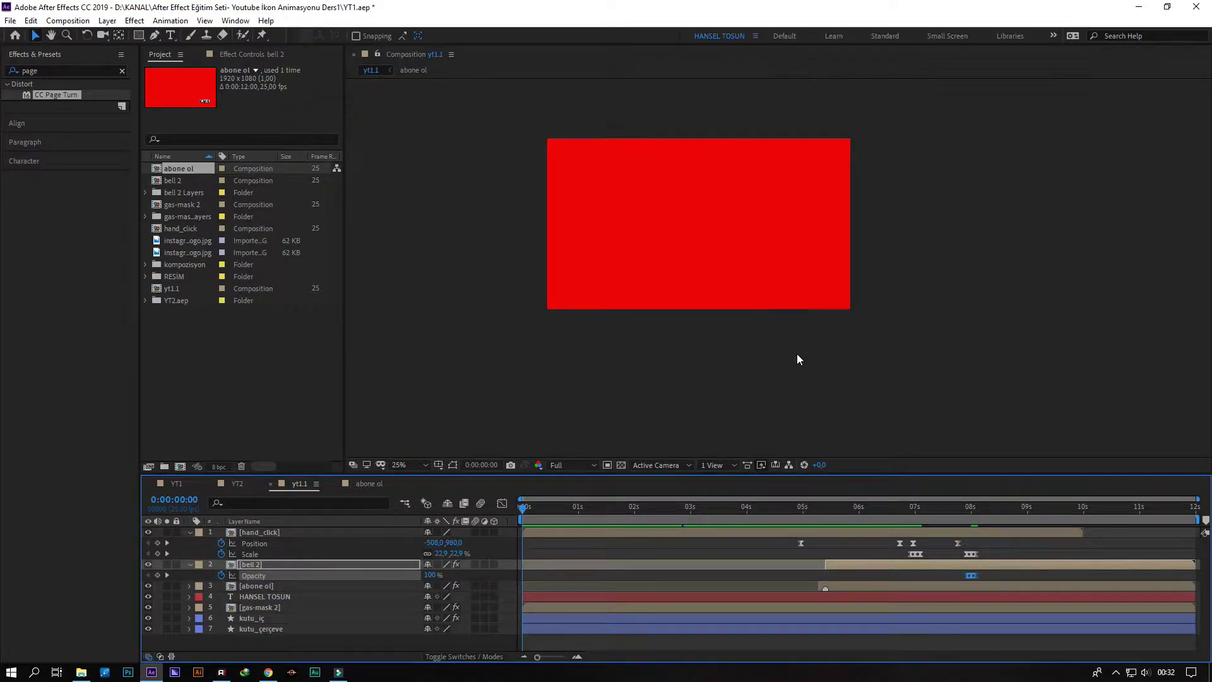
key(space)
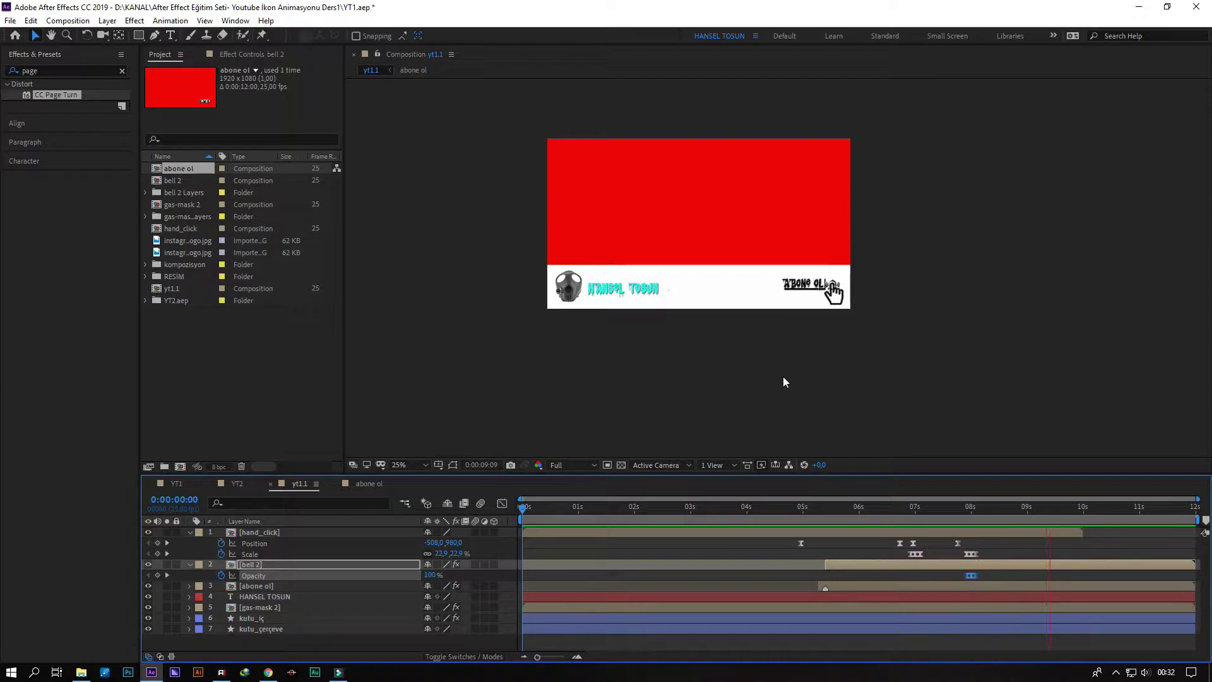
key(period)
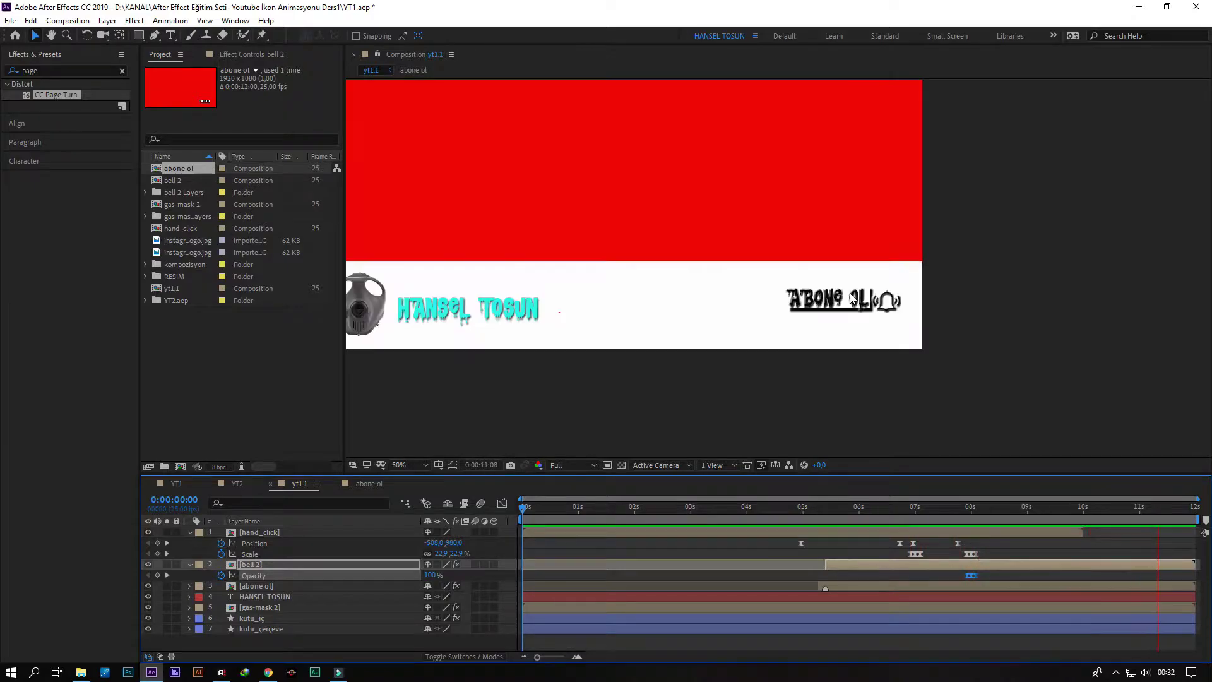
key(space)
Try lowering the selected Opacity keyframes of bell 2 to 72% and 45%, checking the frames around 0:00:08:00.
click(971, 513)
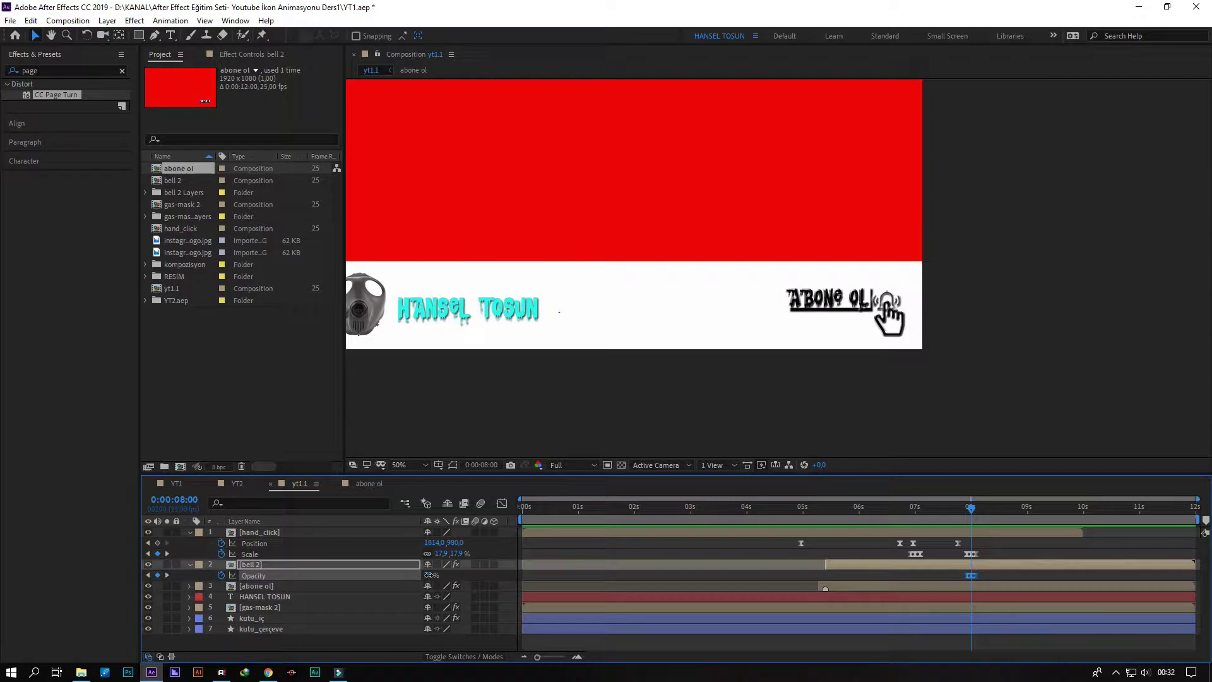
drag(427, 575, 423, 575)
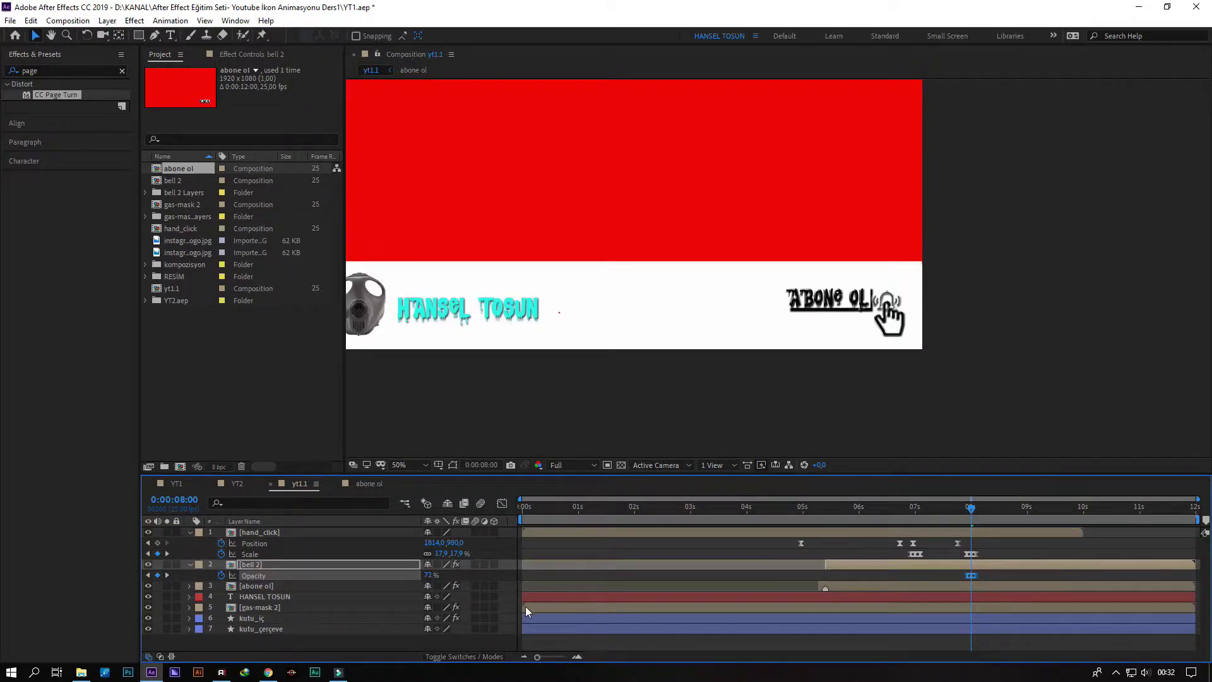
click(430, 574)
text(45)
key(Return)
drag(974, 509, 967, 510)
drag(969, 515, 975, 514)
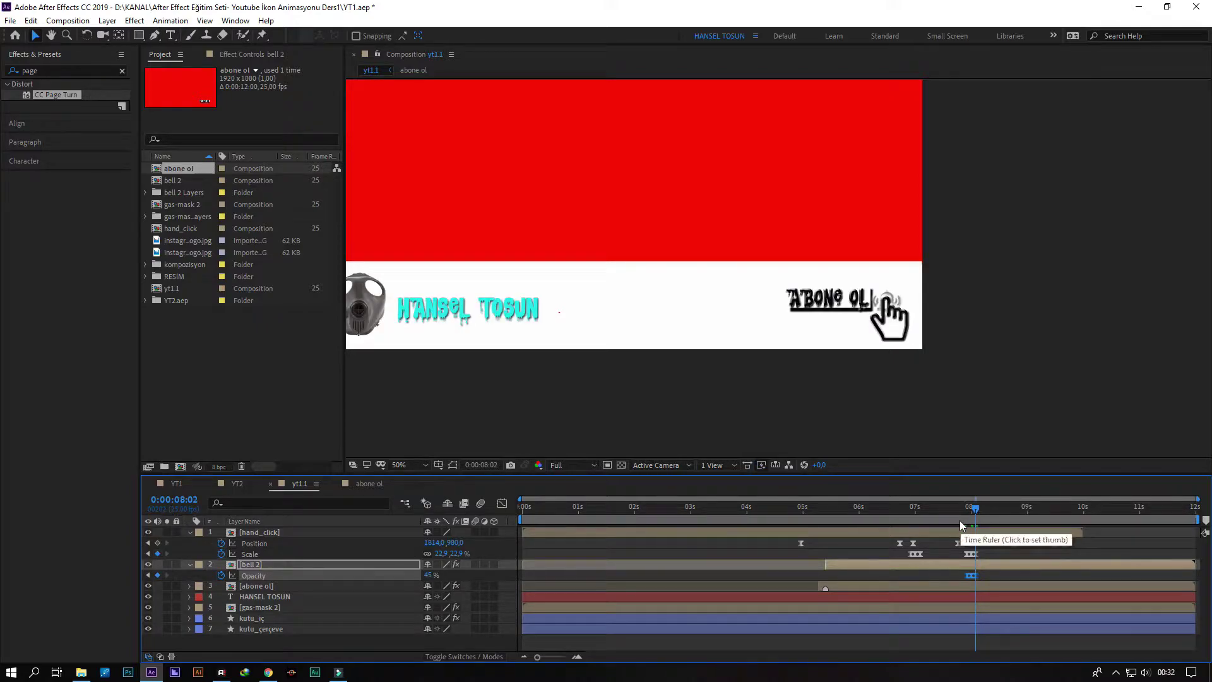
key(Page_Up)
key(Page_Up)
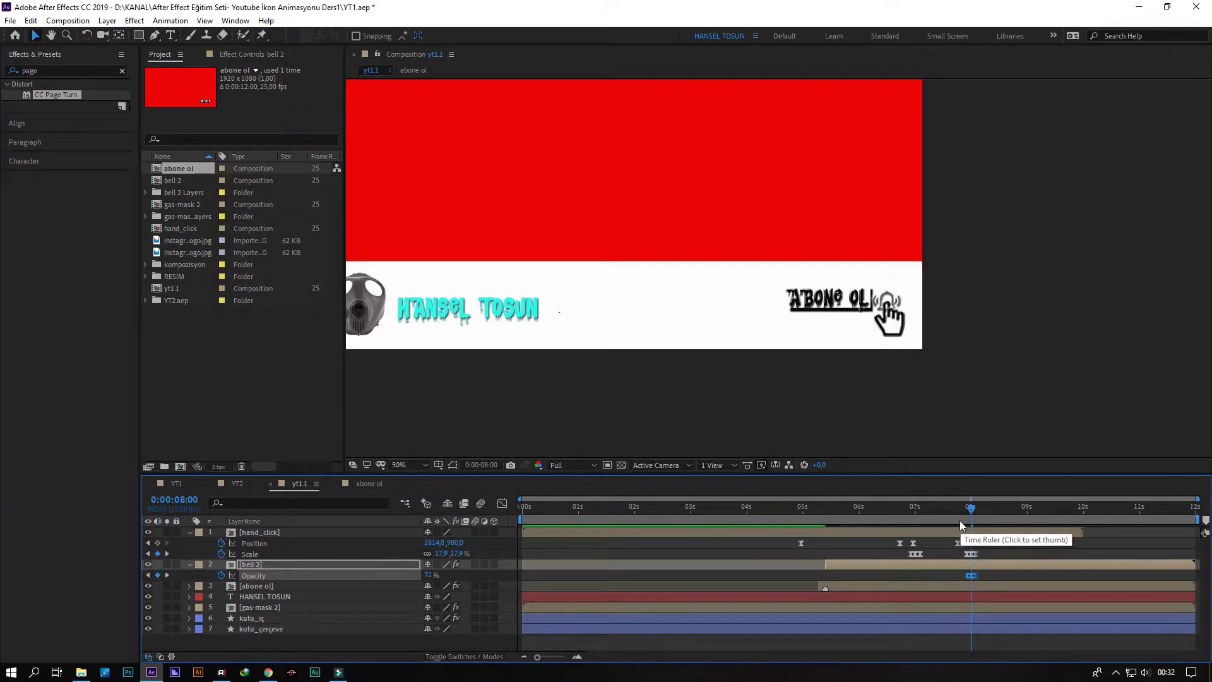
Set only the Opacity keyframe of bell 2 at 0:00:08:00 to 45% and preview from 0:00:05:14.
click(998, 572)
click(971, 576)
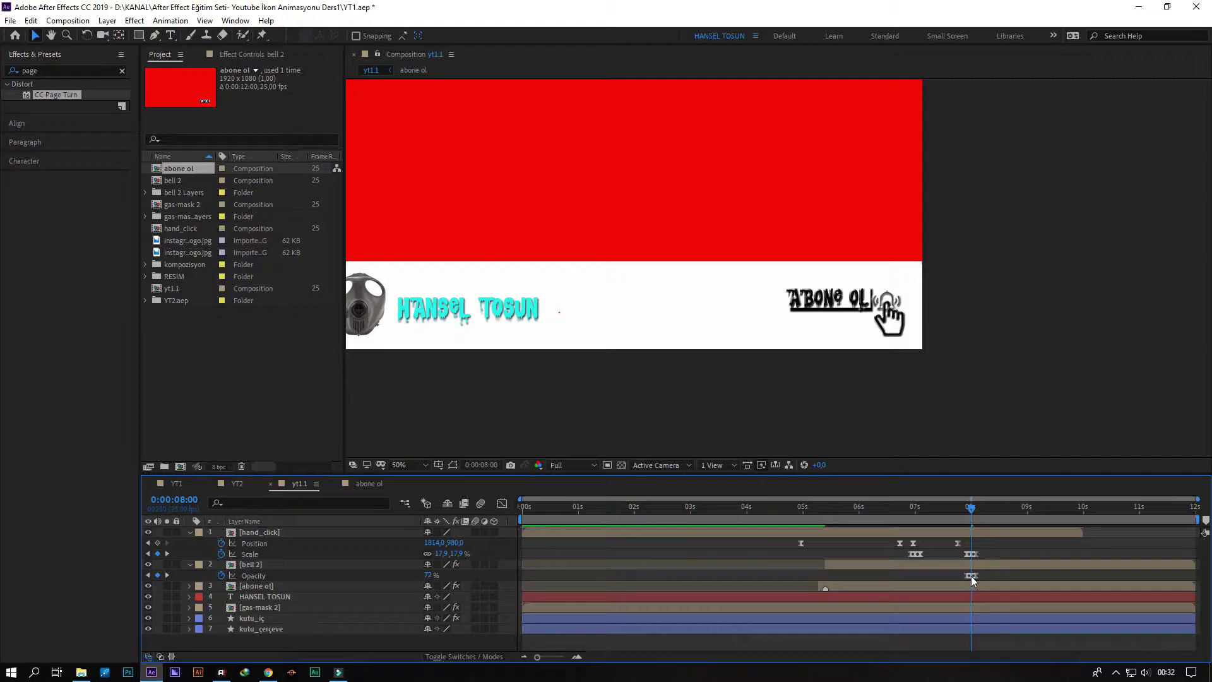
click(432, 575)
text(45)
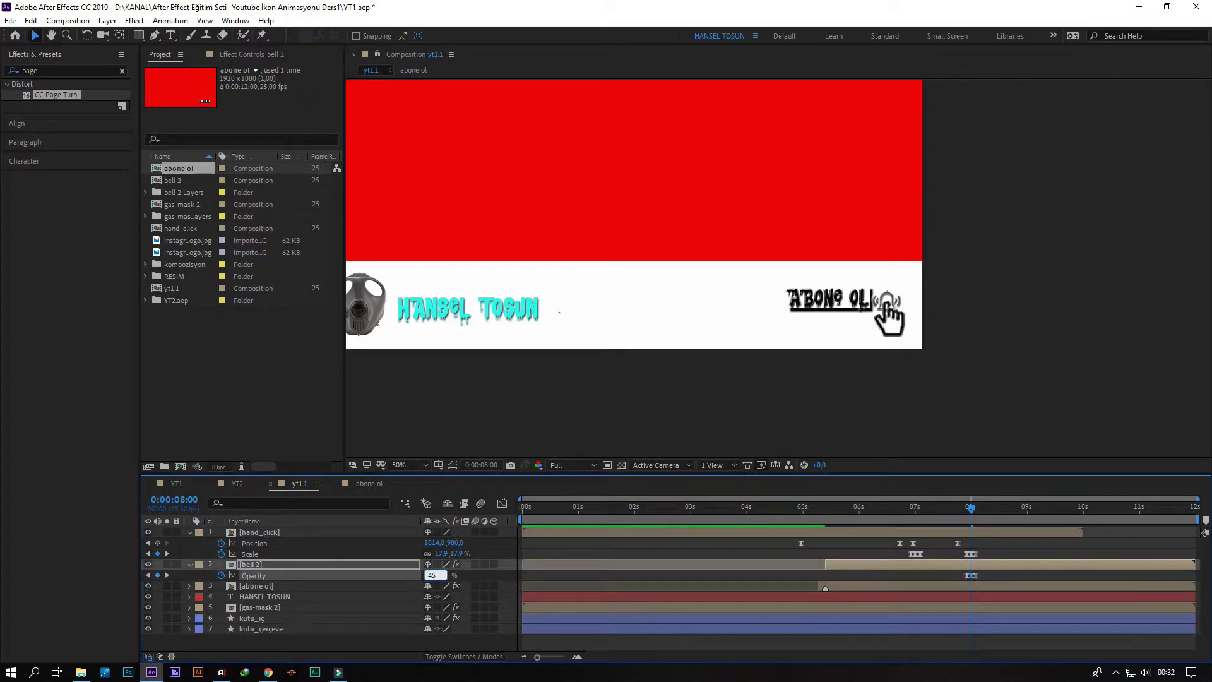
key(Return)
click(835, 517)
key(space)
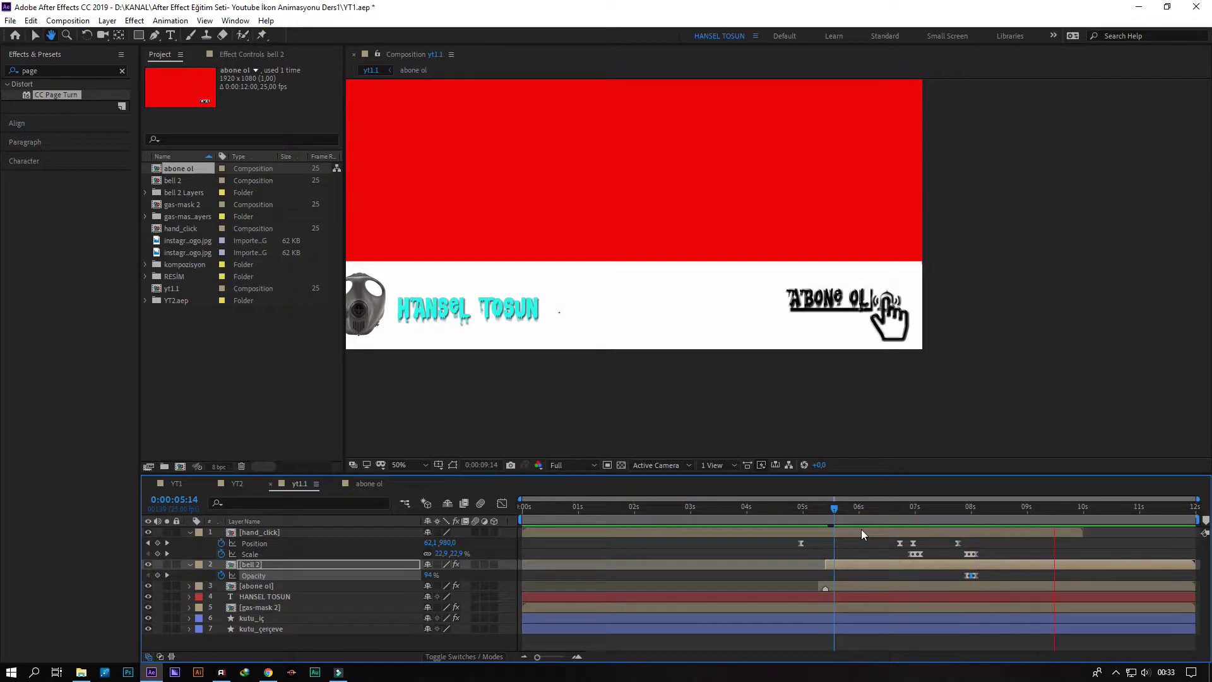
Shift the middle and last Opacity keyframes of bell 2 slightly later to spread out the bell's flash.
click(972, 513)
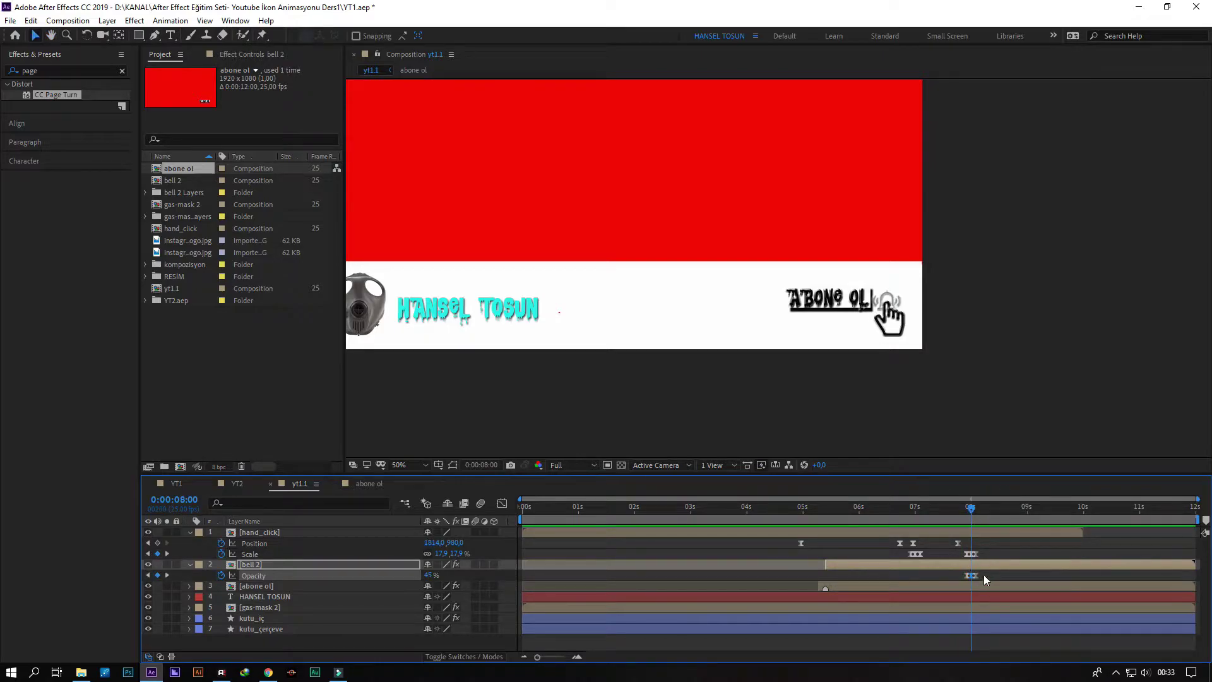
drag(970, 581, 973, 579)
click(986, 575)
click(980, 574)
click(981, 574)
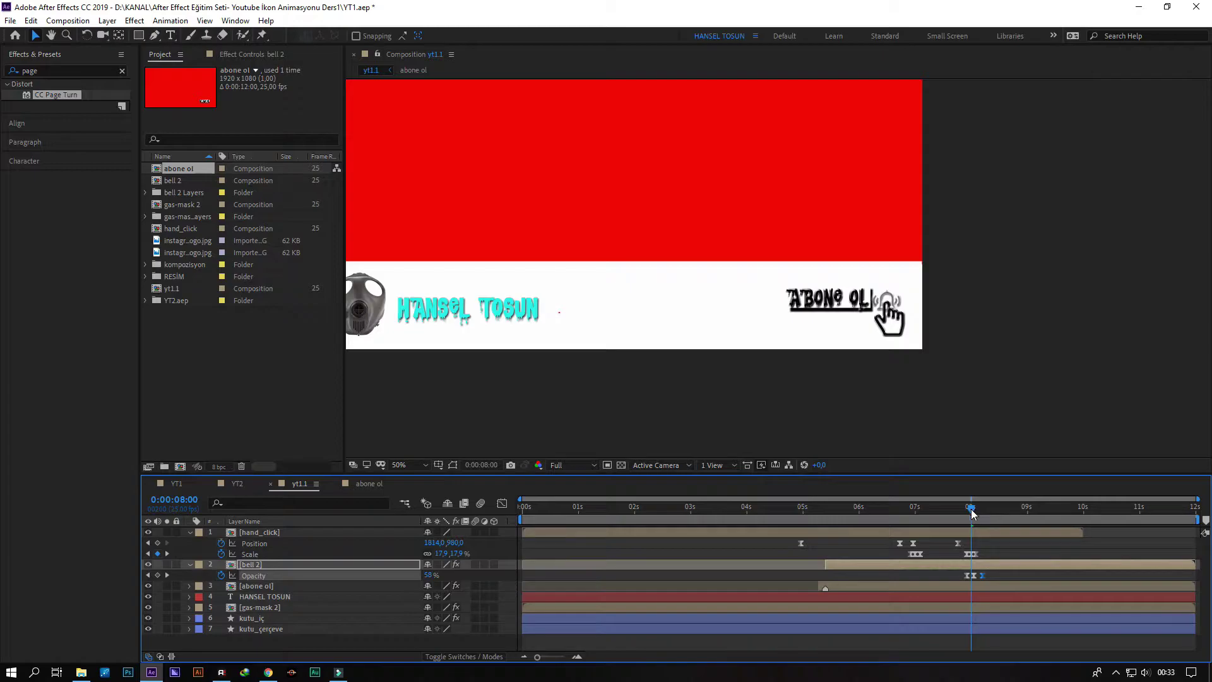
Move the last Opacity keyframe of bell 2 to 0:00:08:07 and nudge the middle one slightly later to lengthen the flash.
drag(972, 514, 970, 513)
drag(989, 572, 978, 577)
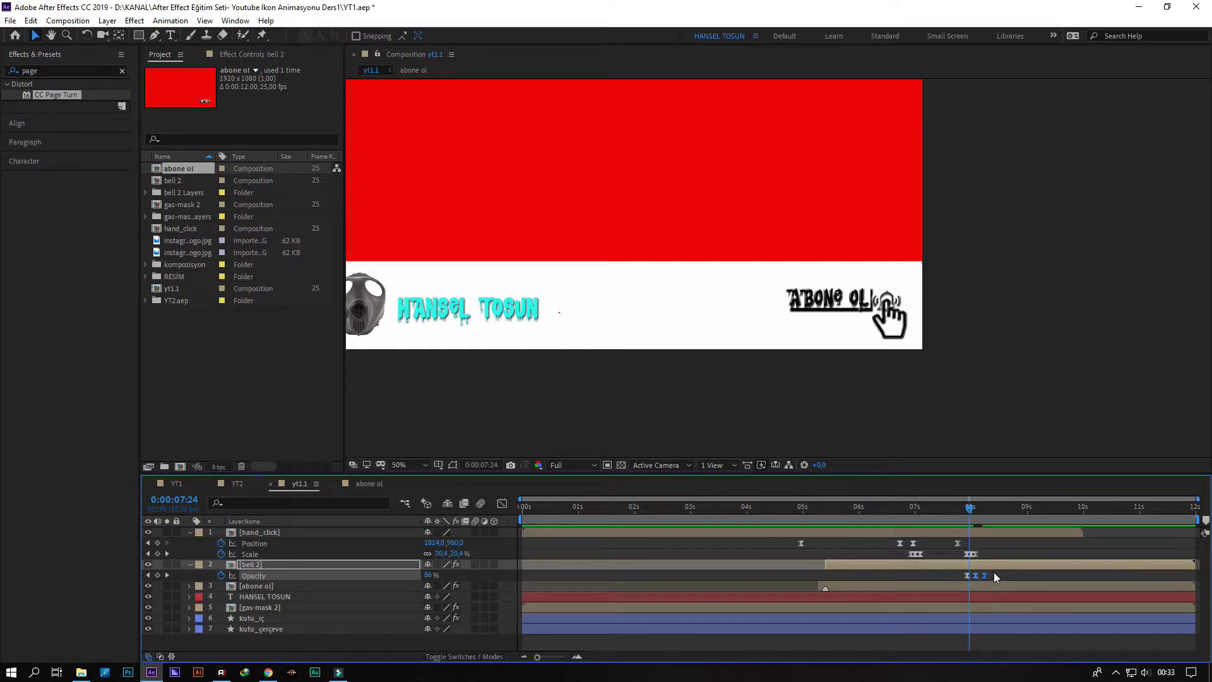
mouse_move(977, 578)
mouse_down()
mouse_move(1001, 579)
mouse_move(990, 580)
mouse_up()
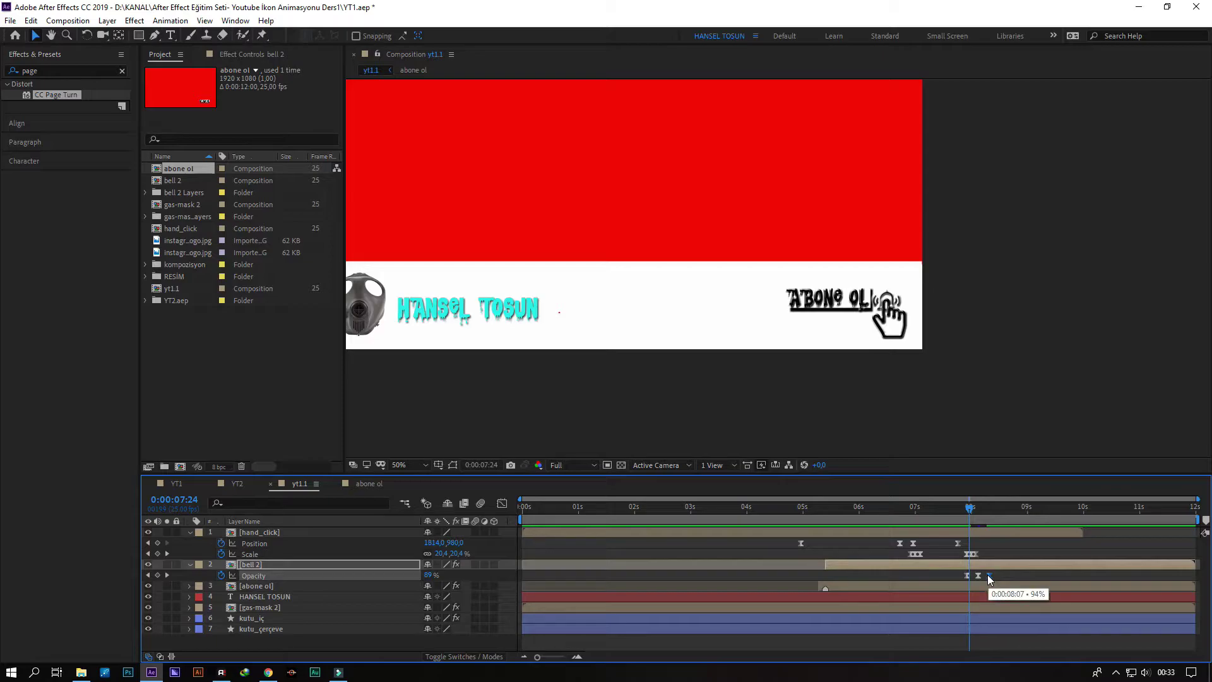
Fit the composition view up to 100% and preview yt1.1 from the start.
click(960, 510)
key(Home)
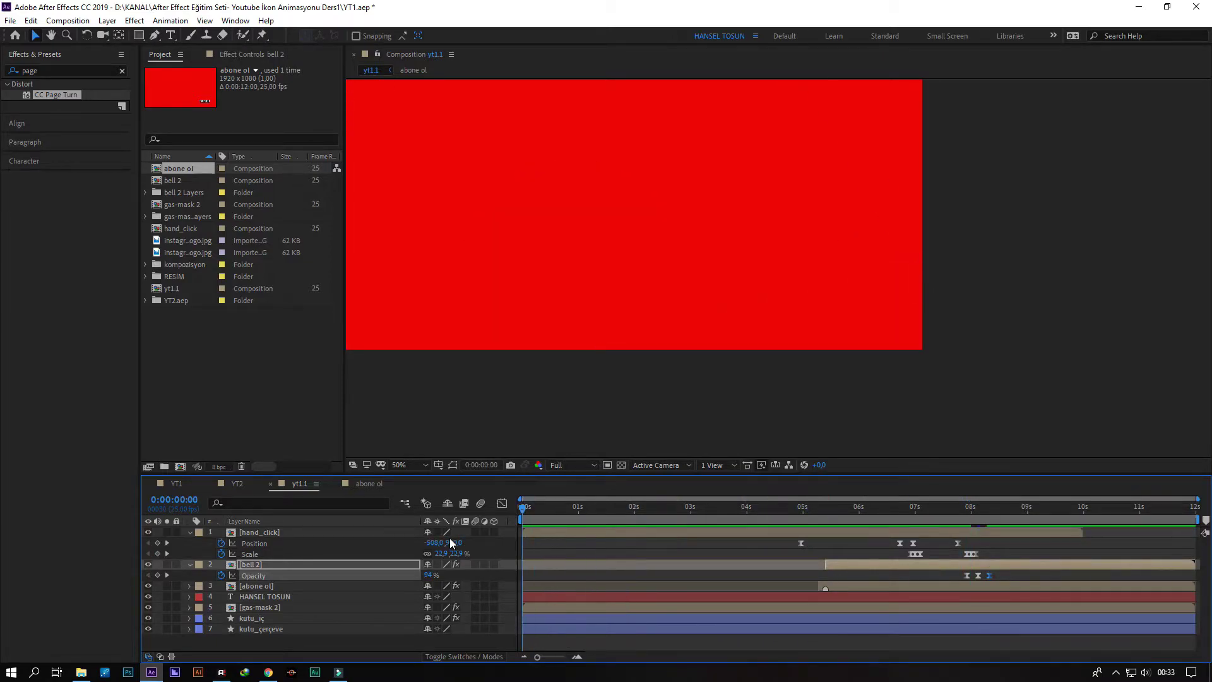
click(409, 463)
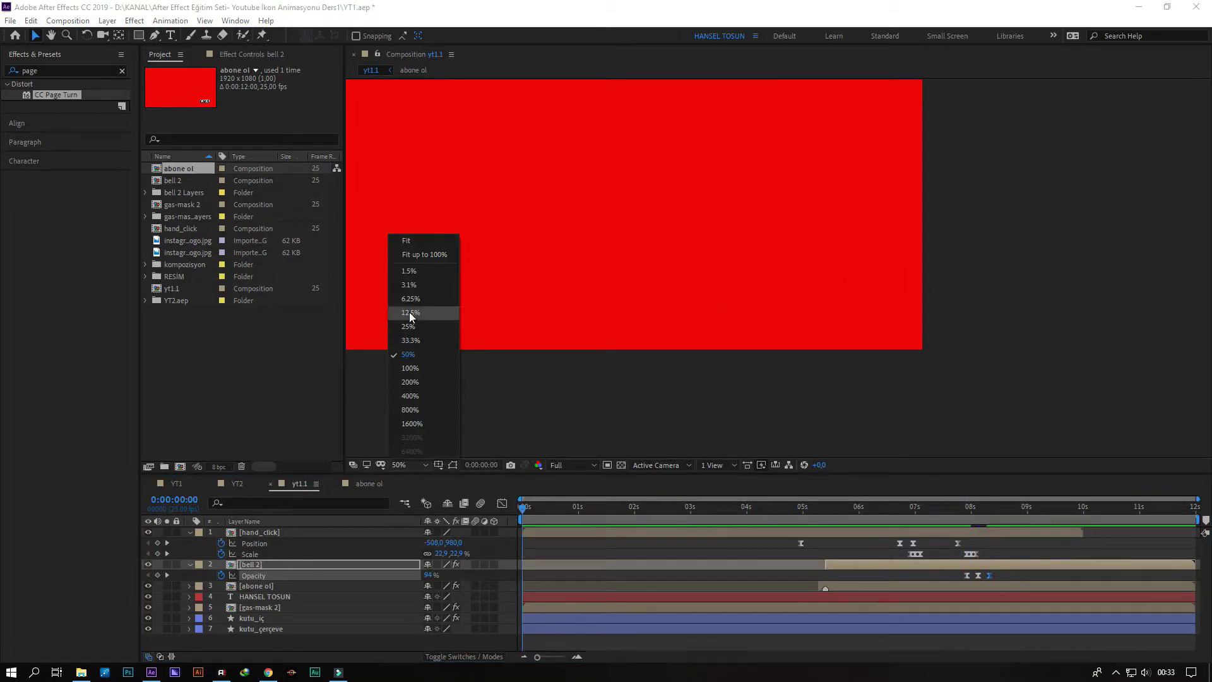
click(418, 257)
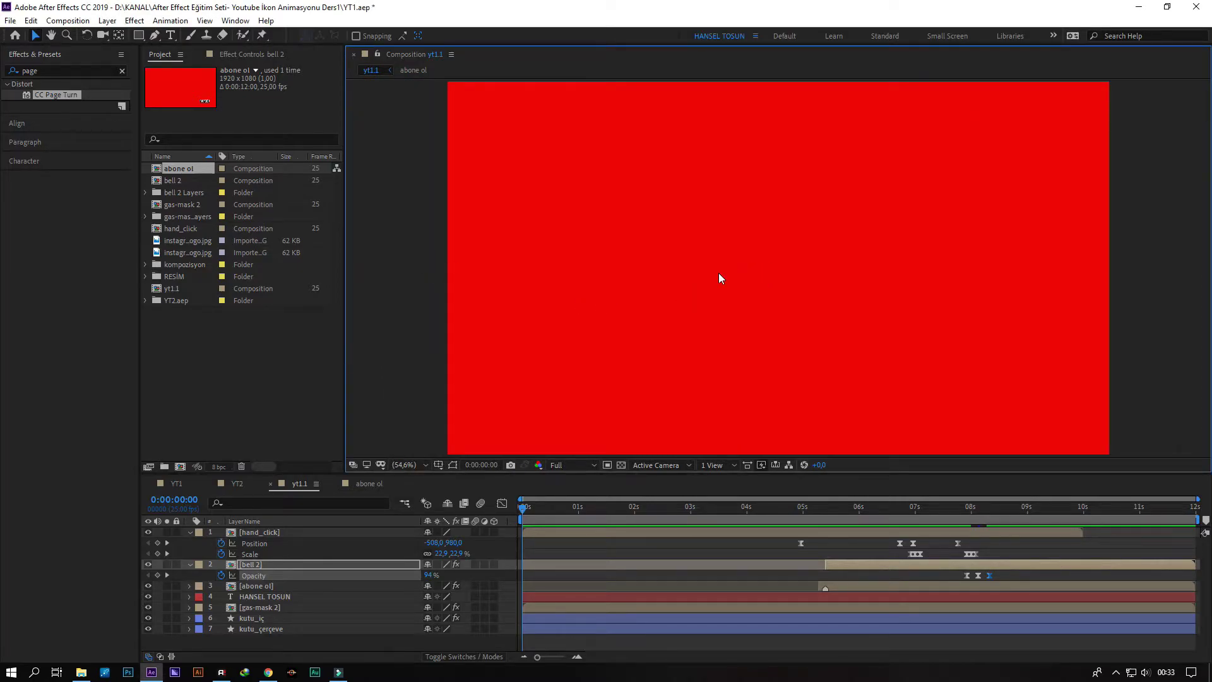
key(space)
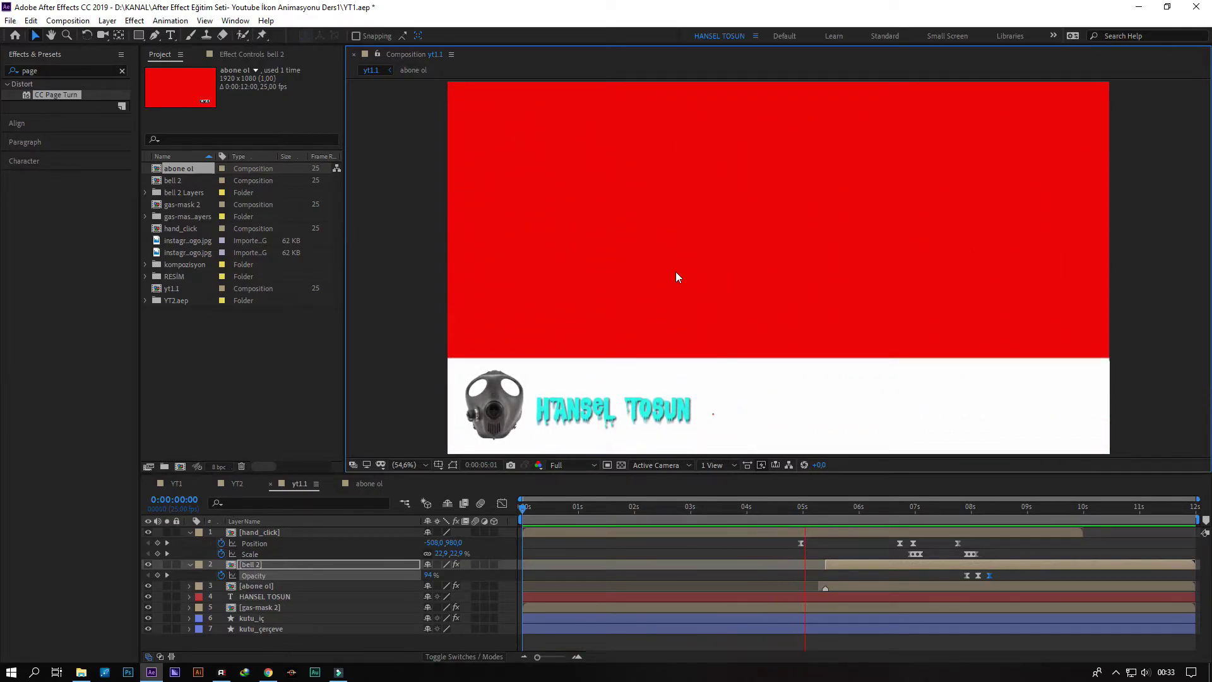
Check the frames from 0:00:06:22 to 0:00:07:18, where the hand moves from the ABONE OL button to the bell.
click(909, 506)
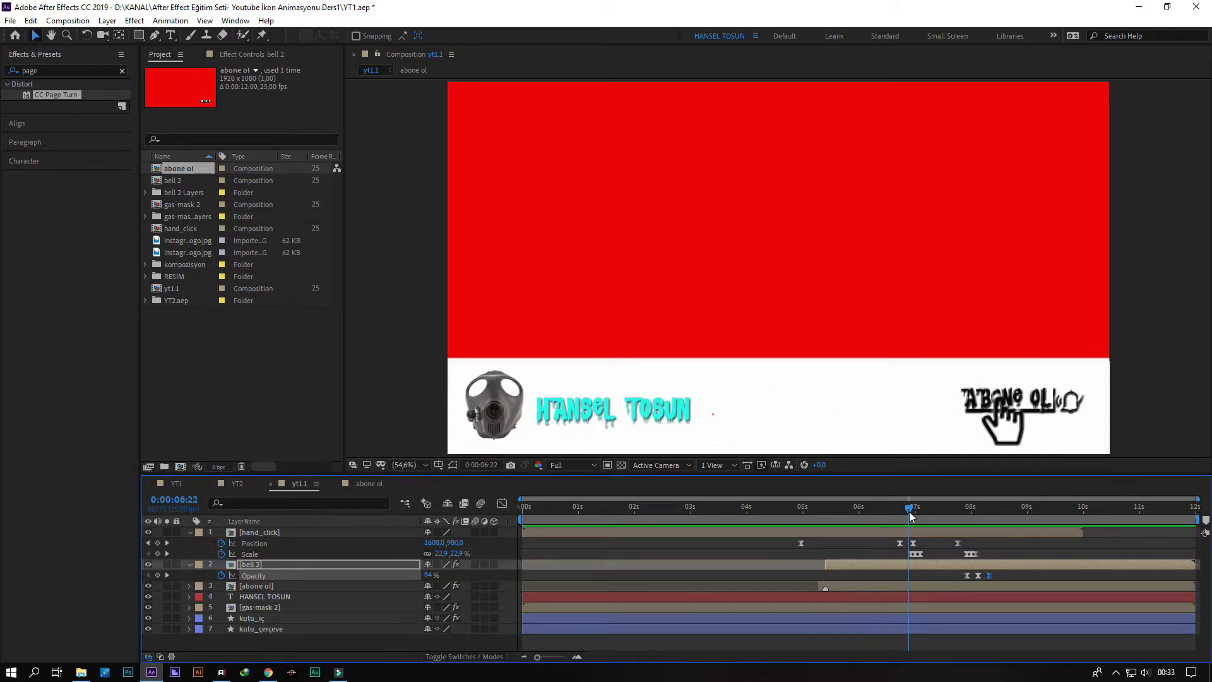
key(k)
click(952, 512)
drag(953, 516, 958, 513)
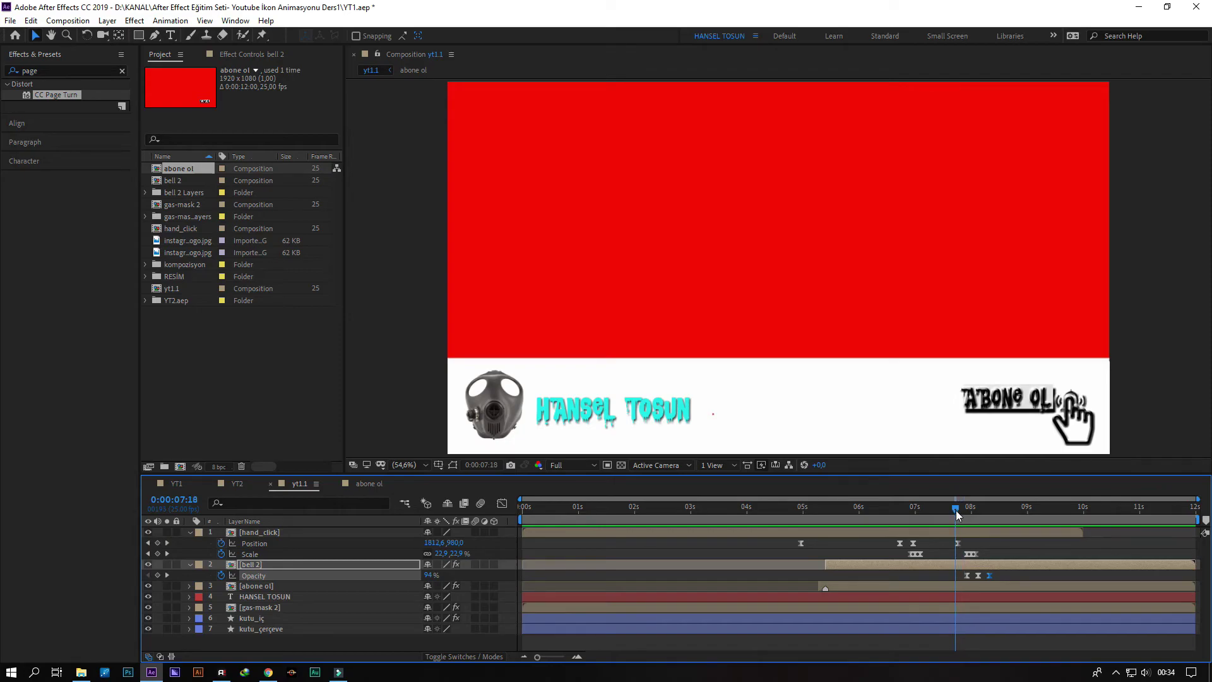